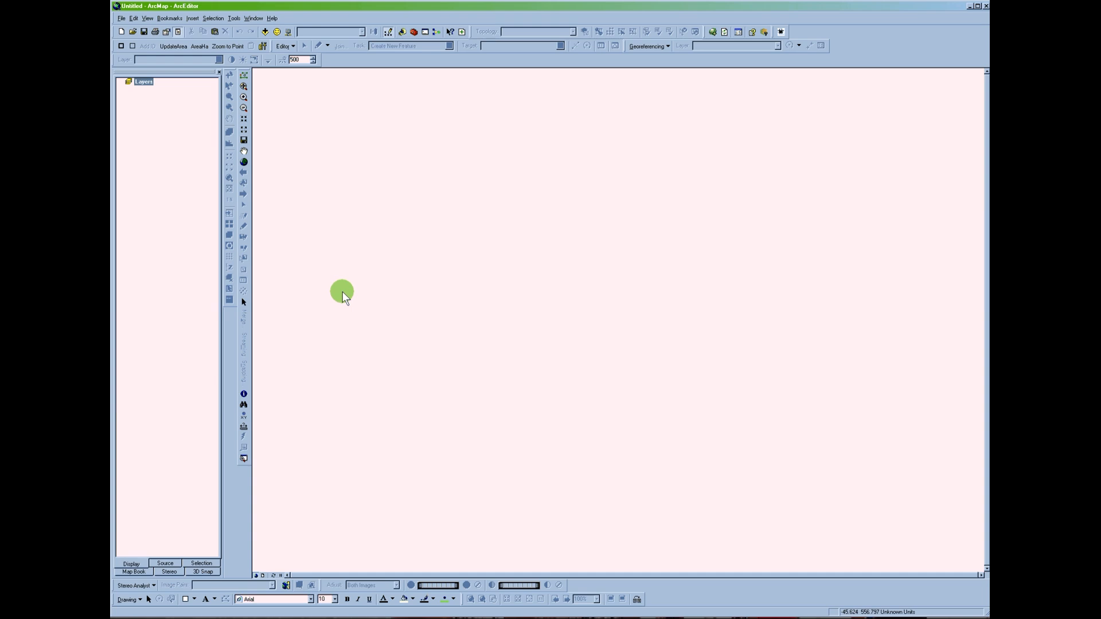
Step: Check in the extensions list that the Stereo Analyst extension is enabled
{"action": "left_click", "coordinate": [236, 19]}
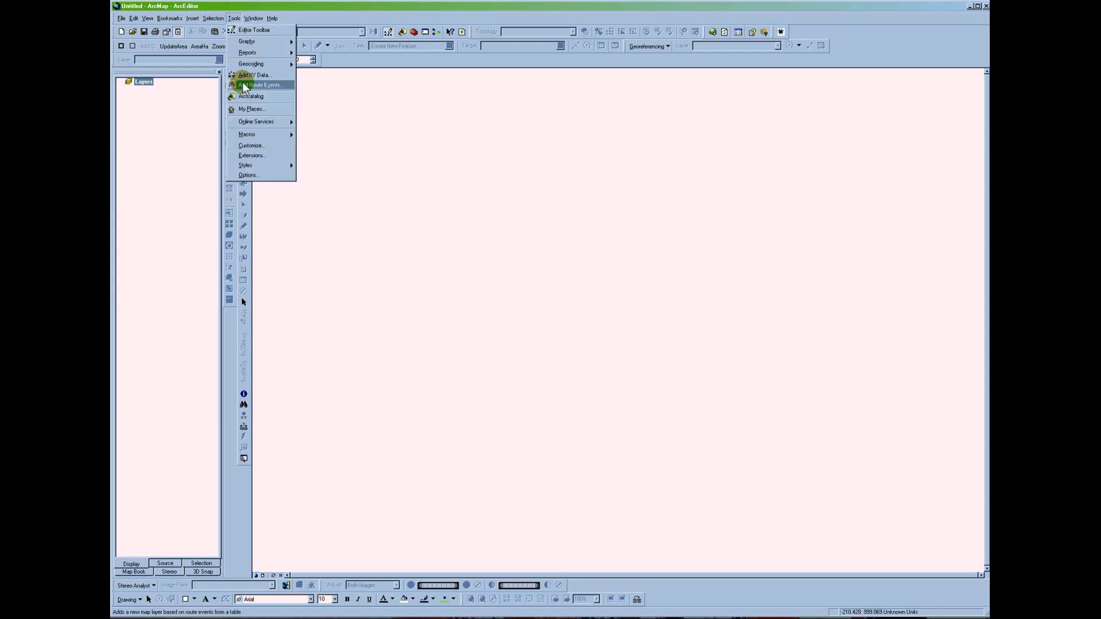
{"action": "left_click", "coordinate": [254, 156]}
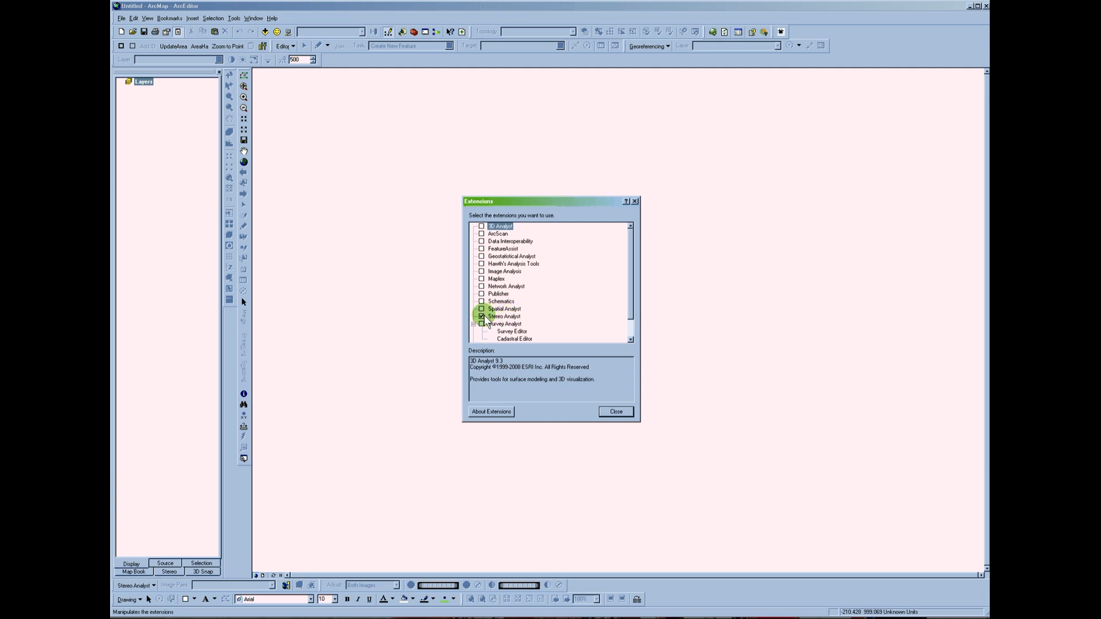
{"action": "left_click", "coordinate": [617, 411]}
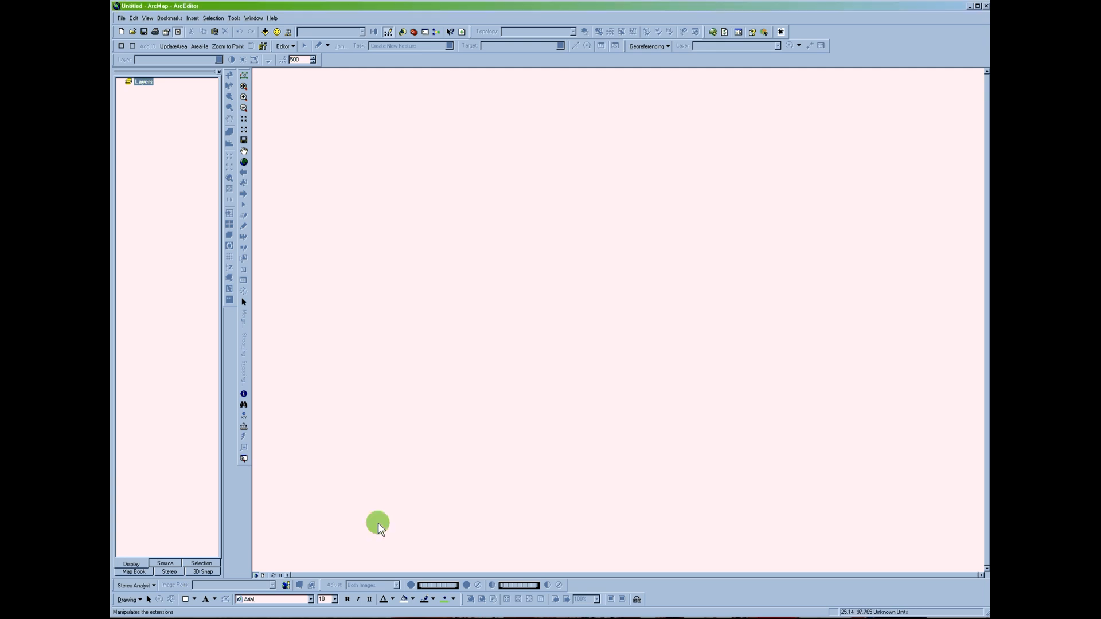
Step: In the Stereo Analyst options, turn on orienting the ArcMap document to the image pair when it changes, and show the north arrow
{"action": "left_click", "coordinate": [133, 587]}
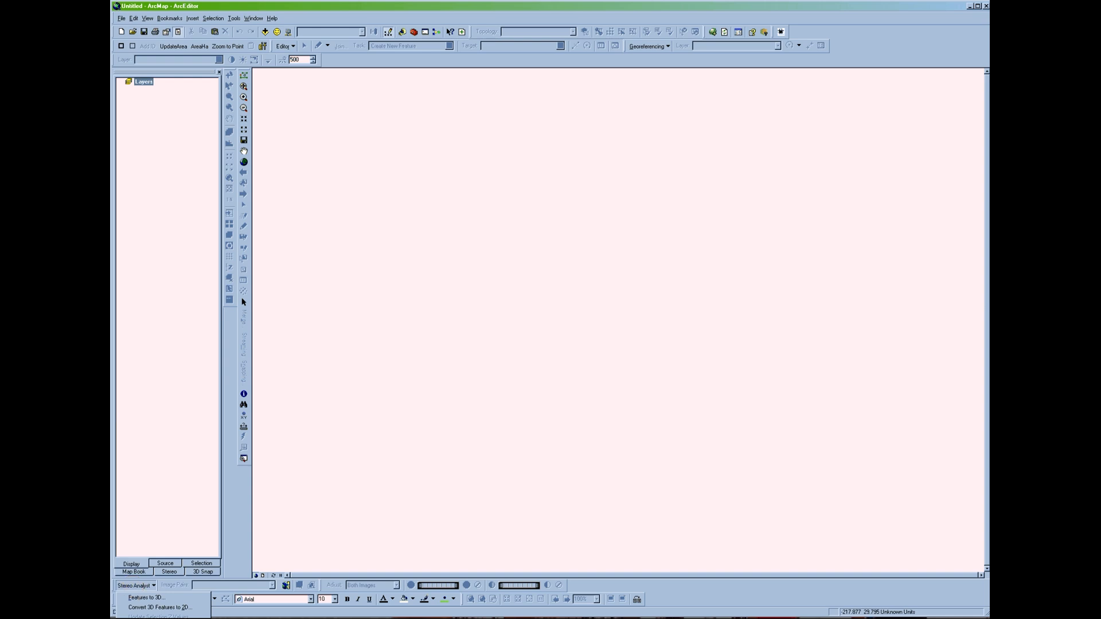
{"action": "left_click", "coordinate": [141, 618]}
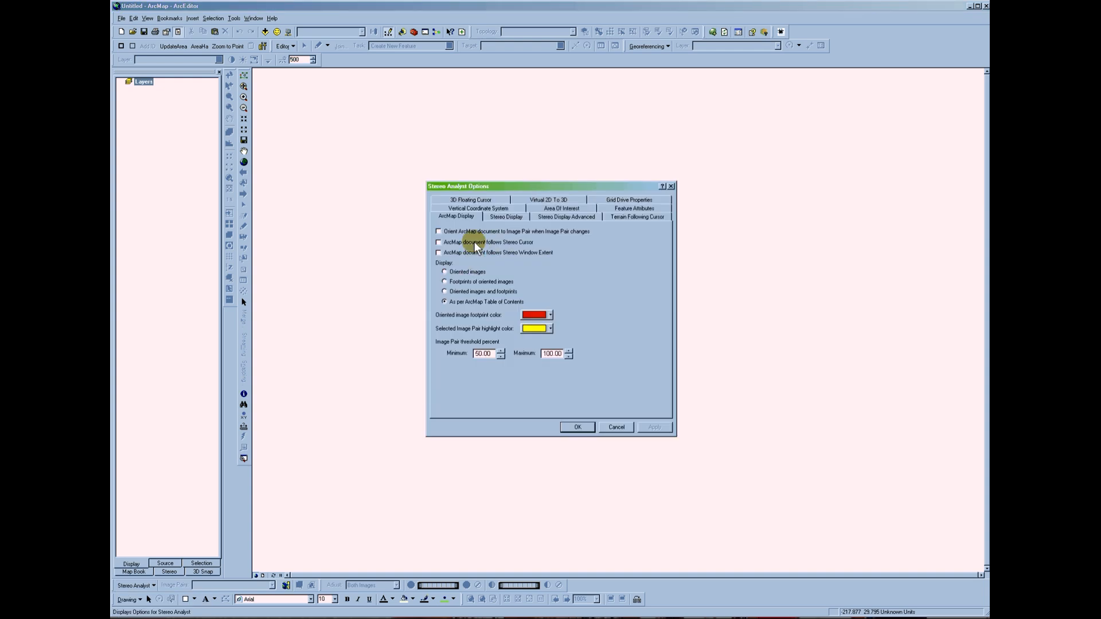
{"action": "left_click", "coordinate": [438, 231]}
{"action": "left_click", "coordinate": [506, 217]}
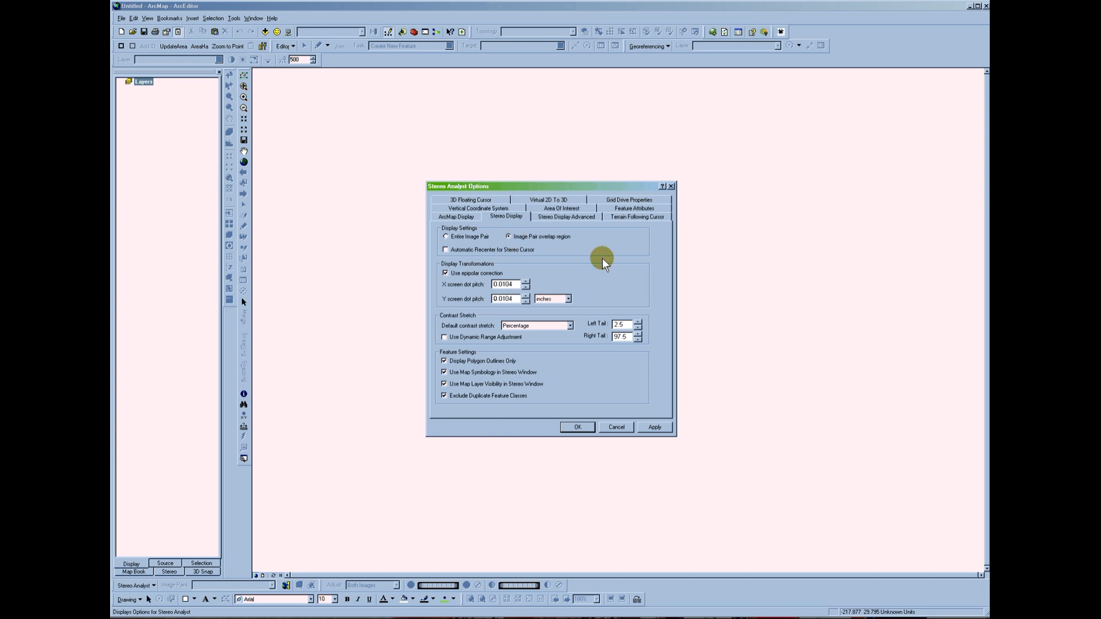
{"action": "left_click", "coordinate": [571, 220]}
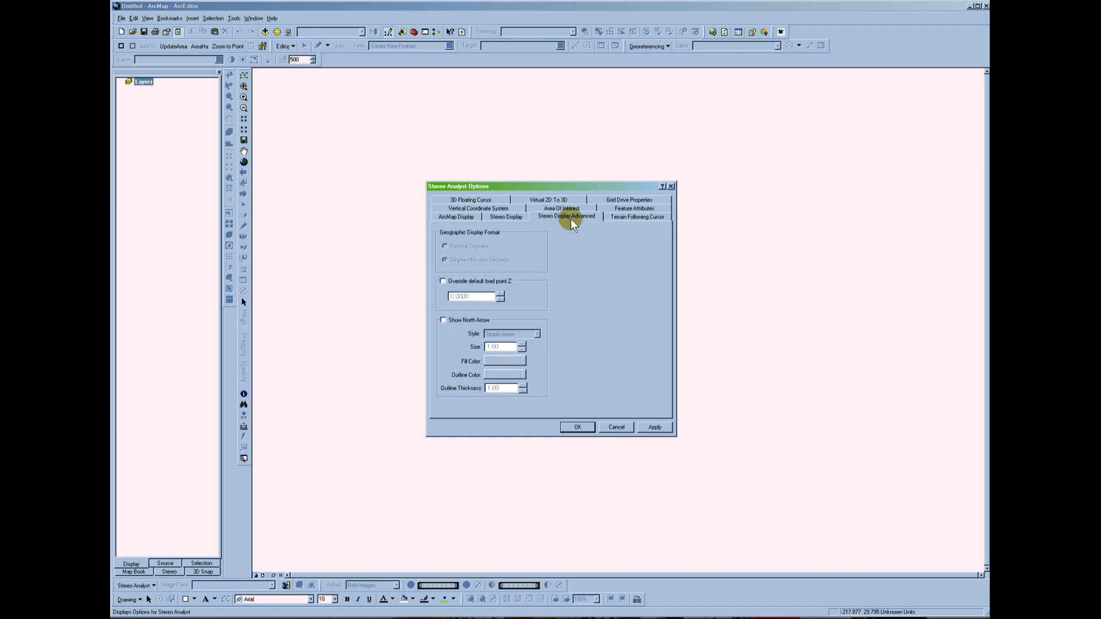
{"action": "left_click", "coordinate": [443, 320]}
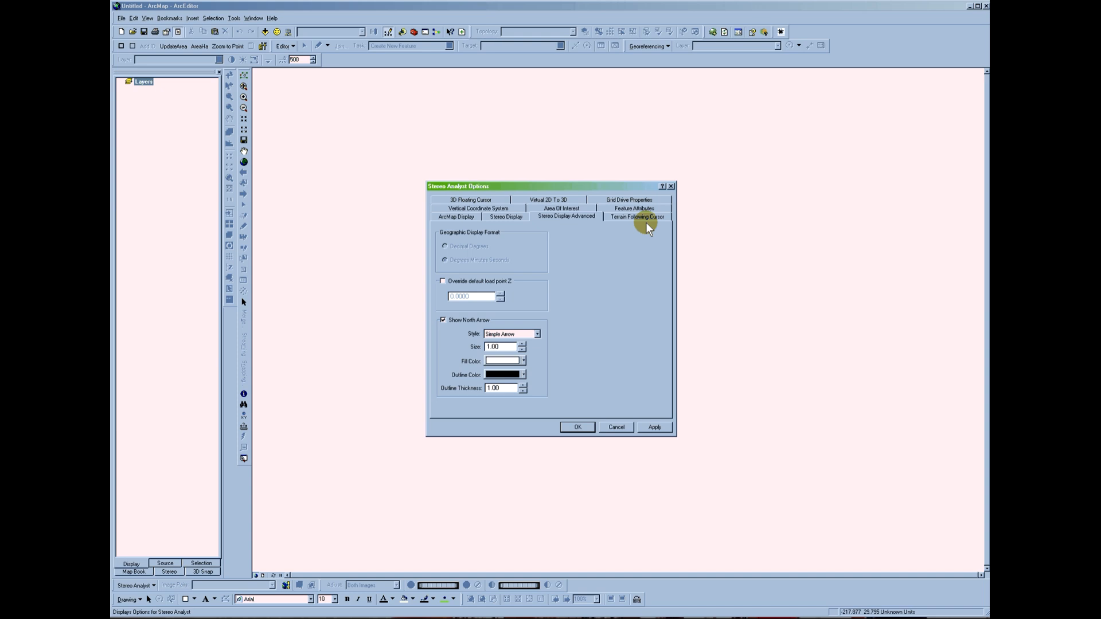
{"action": "left_click", "coordinate": [586, 426]}
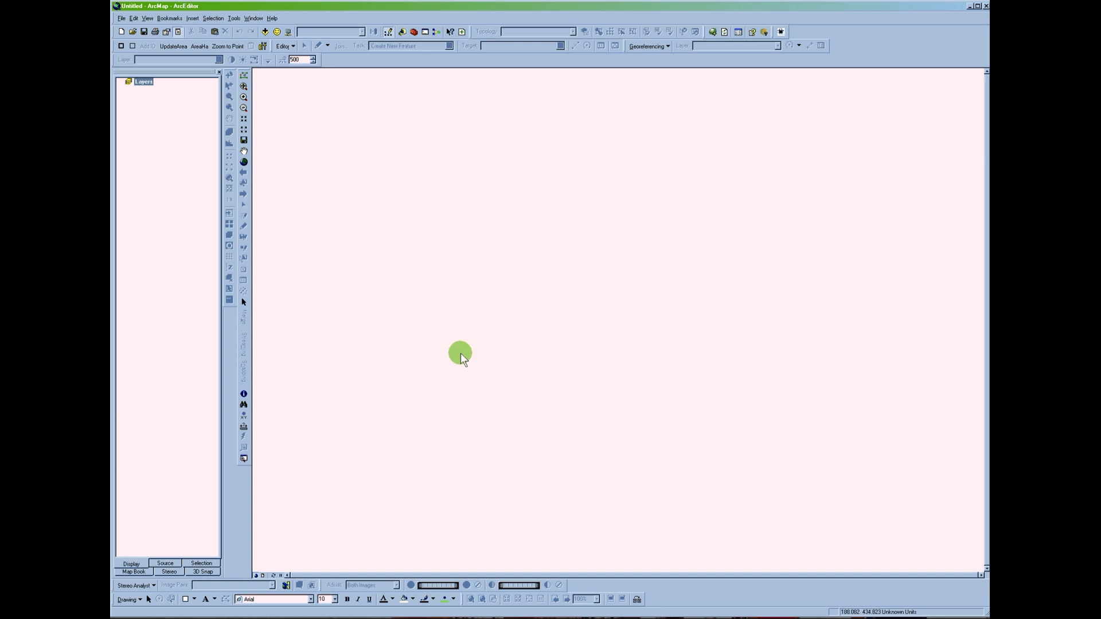
Step: Open the stereo window and narrow it to leave more room for the map view beside it
{"action": "left_click", "coordinate": [285, 584]}
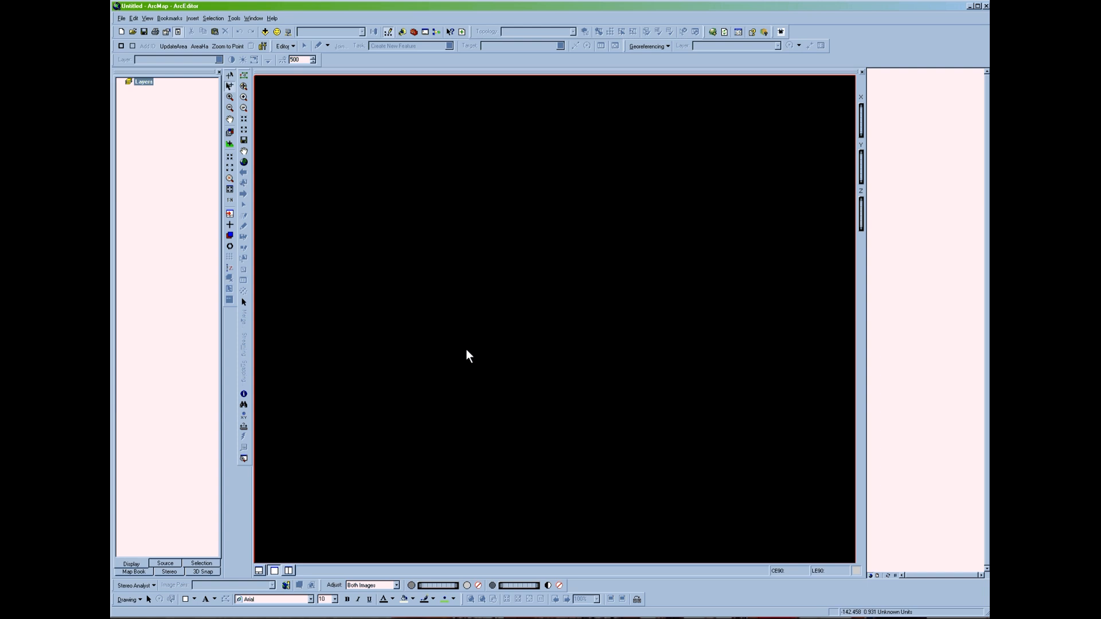
{"action": "left_click", "coordinate": [910, 322]}
{"action": "left_click_drag", "start_coordinate": [864, 87], "coordinate": [774, 89]}
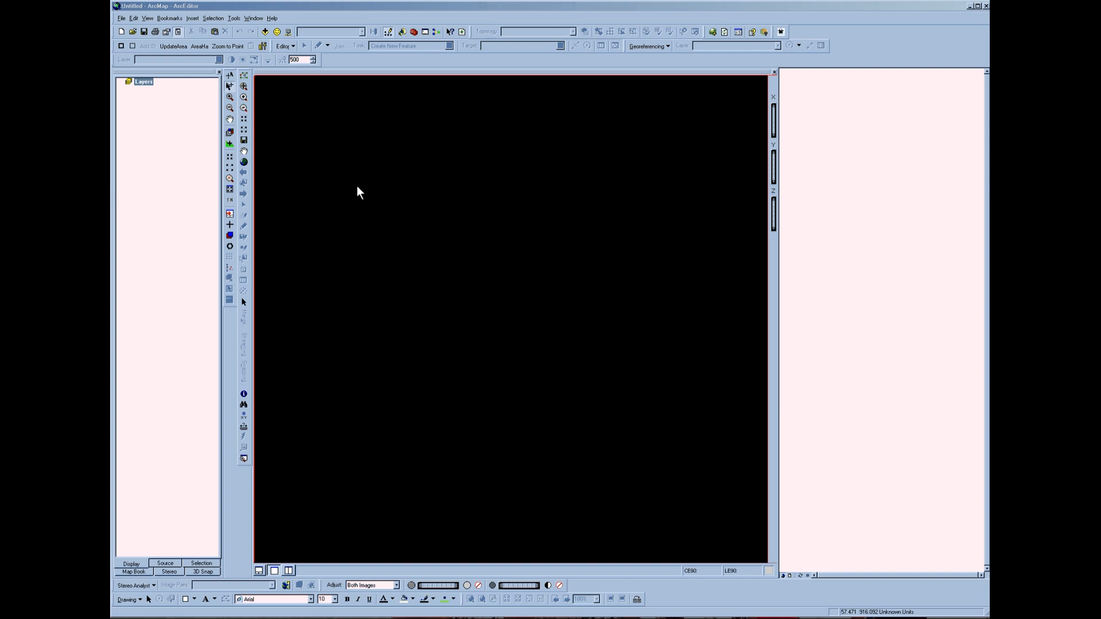
Step: Start adding data and browse to V:\m2849_Montague_Island_10cm\Montague_Island_10cm.Project
{"action": "left_click", "coordinate": [264, 31]}
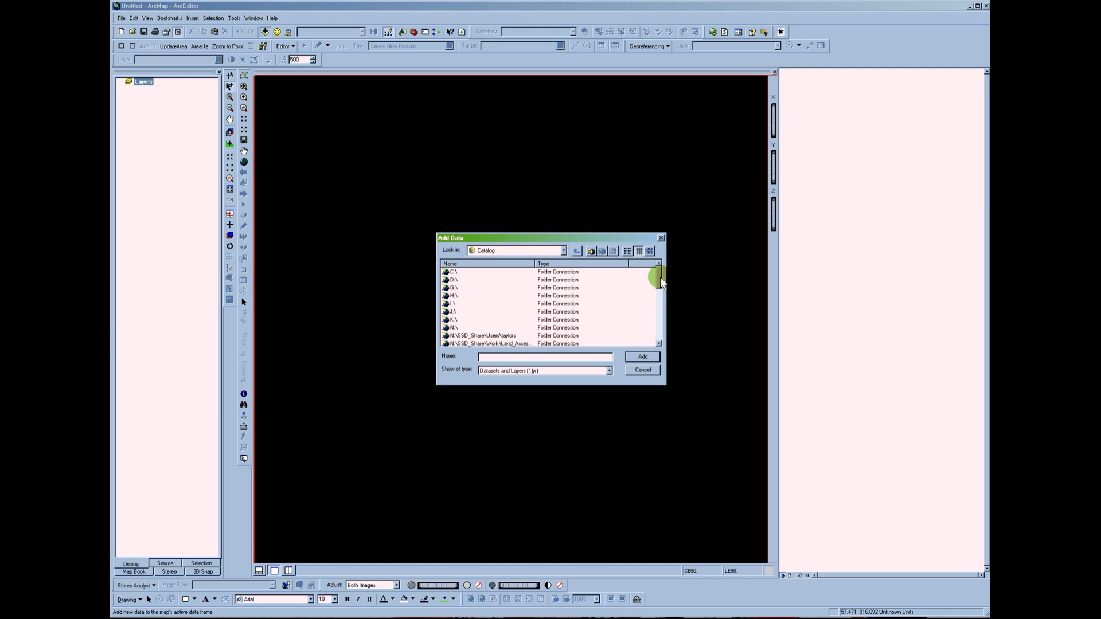
{"action": "left_click_drag", "start_coordinate": [659, 277], "coordinate": [661, 294]}
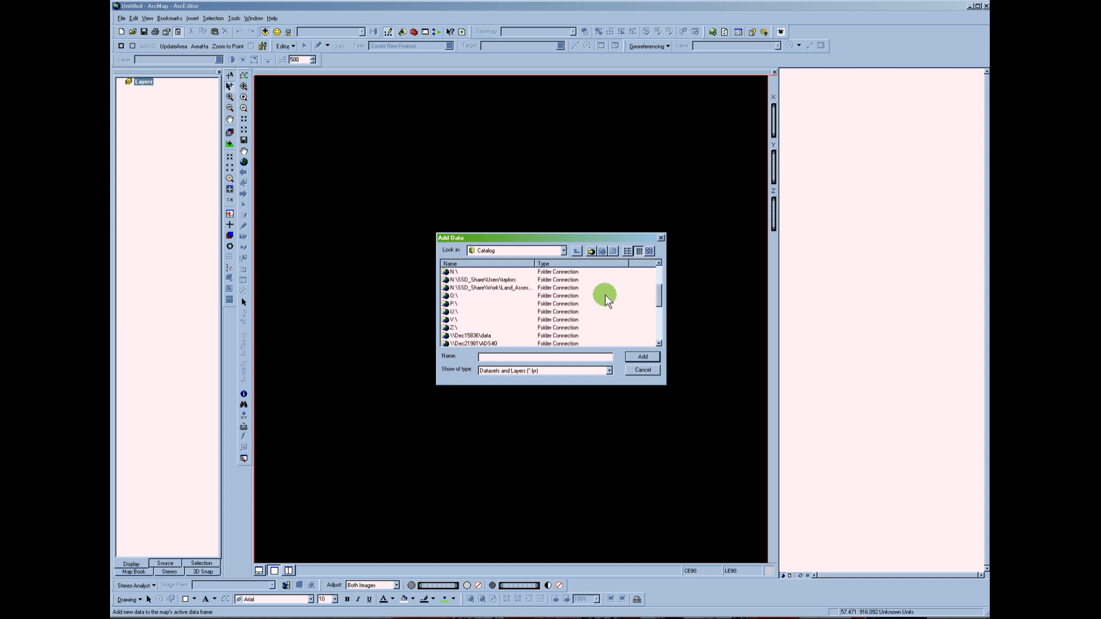
{"action": "left_click", "coordinate": [453, 318]}
{"action": "left_click", "coordinate": [451, 320]}
{"action": "double_click", "coordinate": [456, 319]}
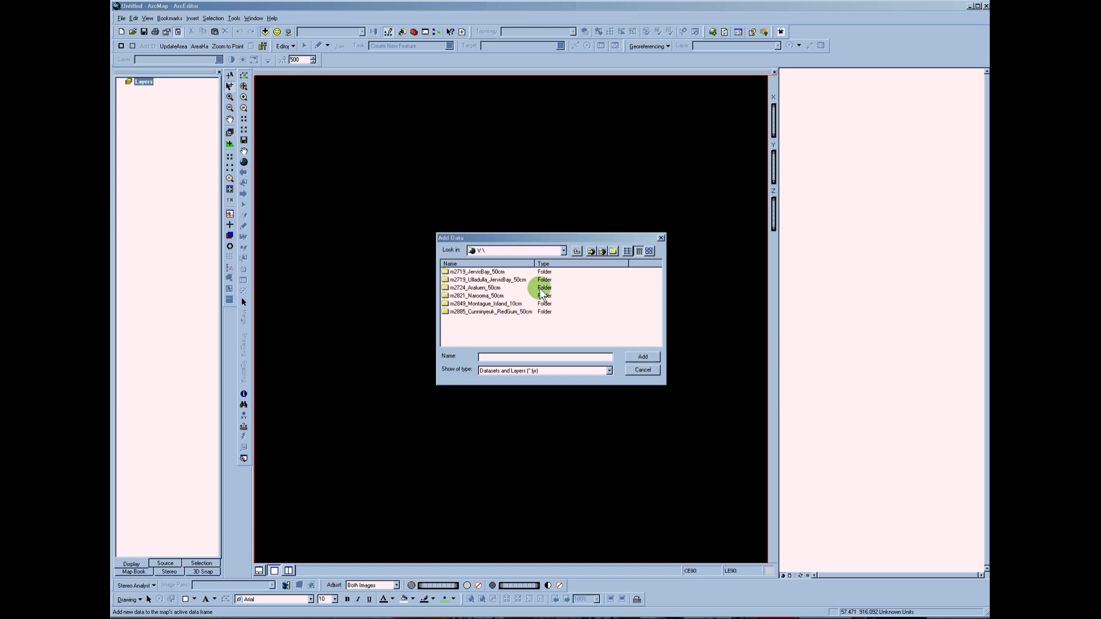
{"action": "left_click", "coordinate": [504, 241]}
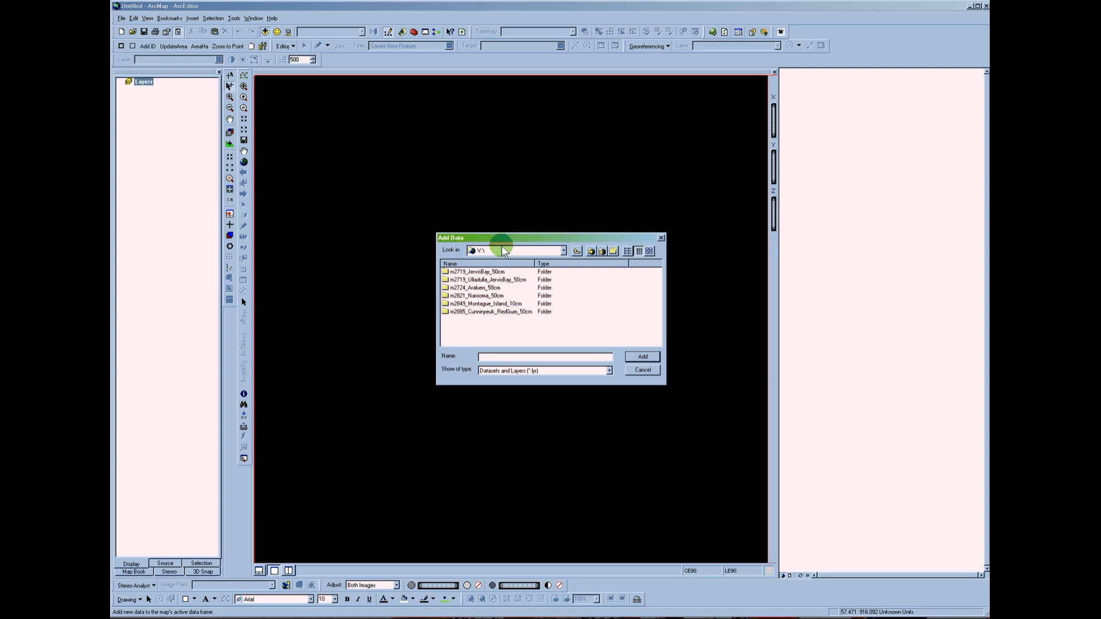
{"action": "double_click", "coordinate": [477, 303]}
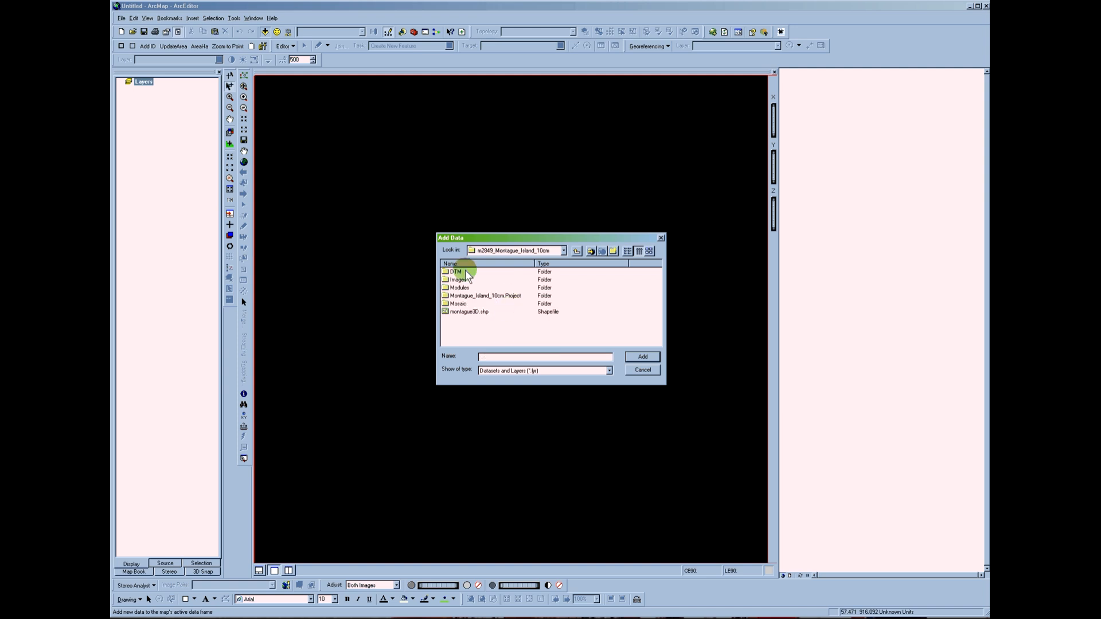
{"action": "left_click", "coordinate": [505, 297]}
{"action": "double_click", "coordinate": [504, 294]}
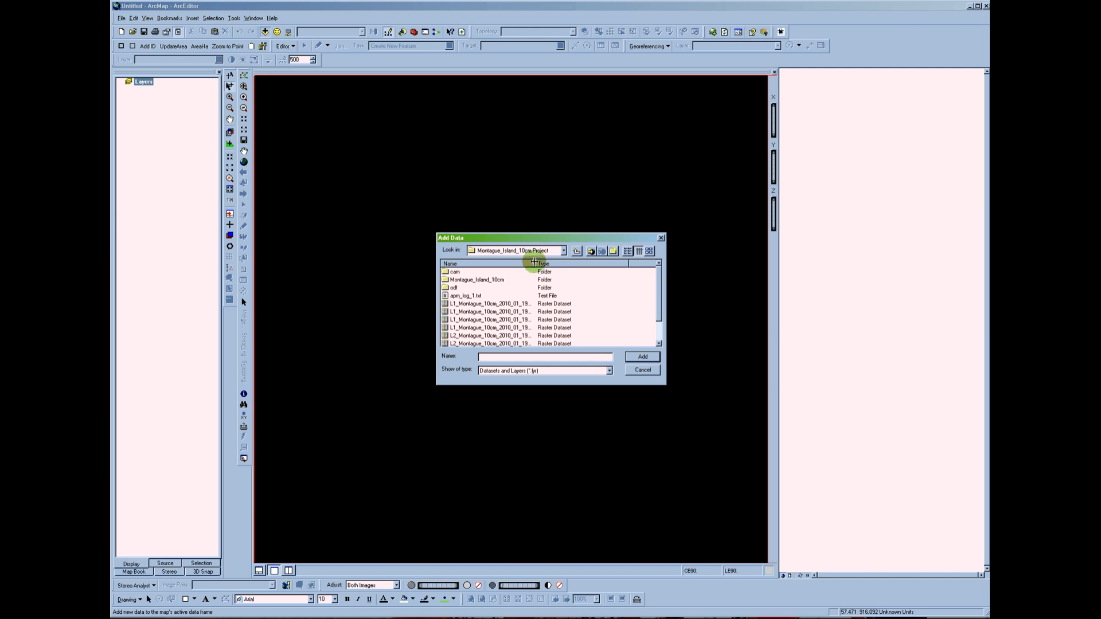
Step: Add the oriented images L1_Montague_10cm_2010_01_19_23_06_RGBB16A_01.sup and L1_Montague_10cm_2010_01_19_23_06_RGBN00A_01.sup to the map
{"action": "left_click_drag", "start_coordinate": [534, 262], "coordinate": [606, 262]}
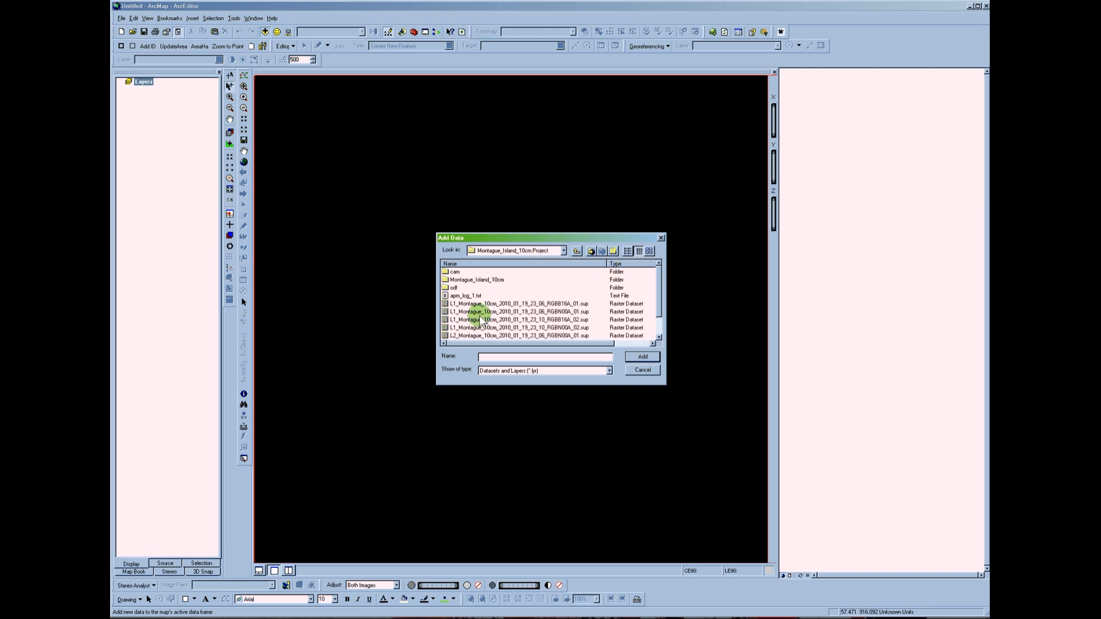
{"action": "scroll", "coordinate": [470, 316], "scroll_direction": "down", "scroll_amount": 1}
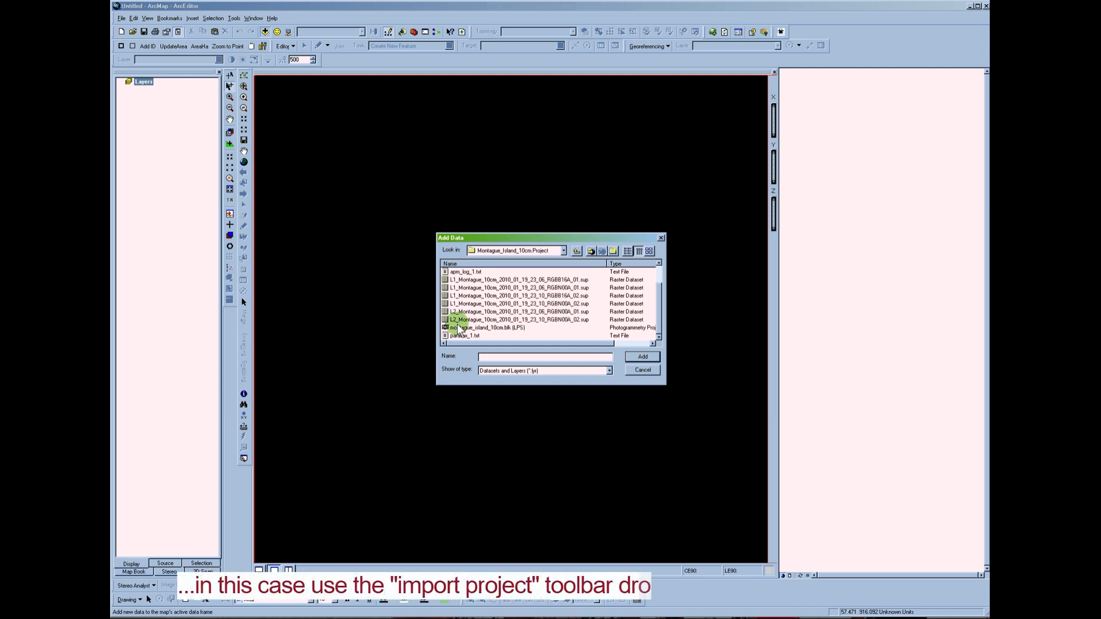
{"action": "left_click", "coordinate": [569, 281]}
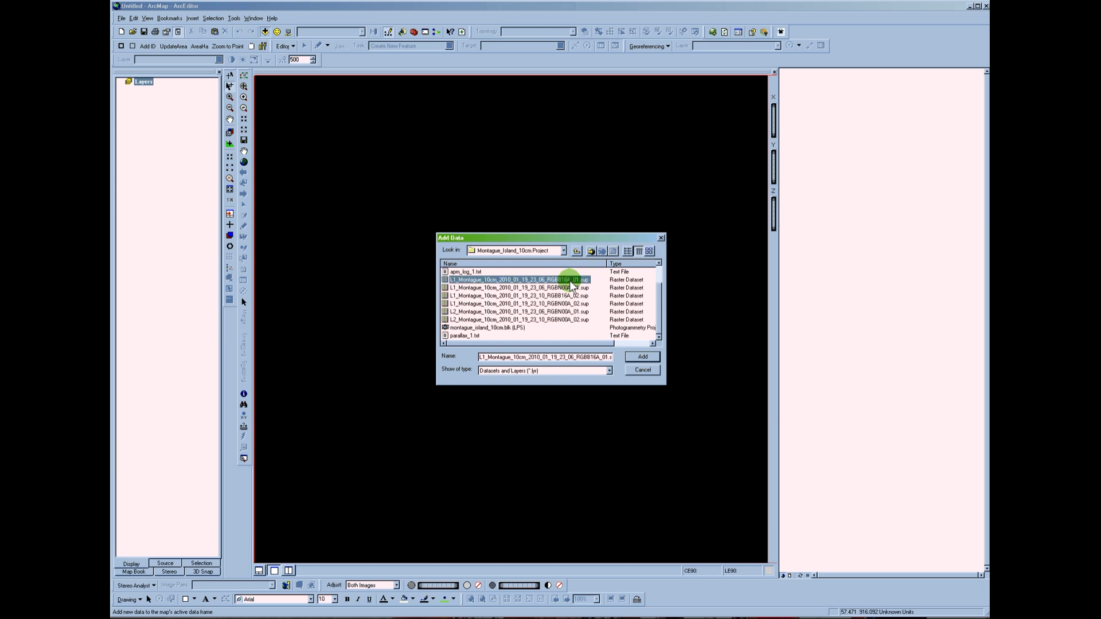
{"action": "left_click", "coordinate": [568, 288], "text": "shift"}
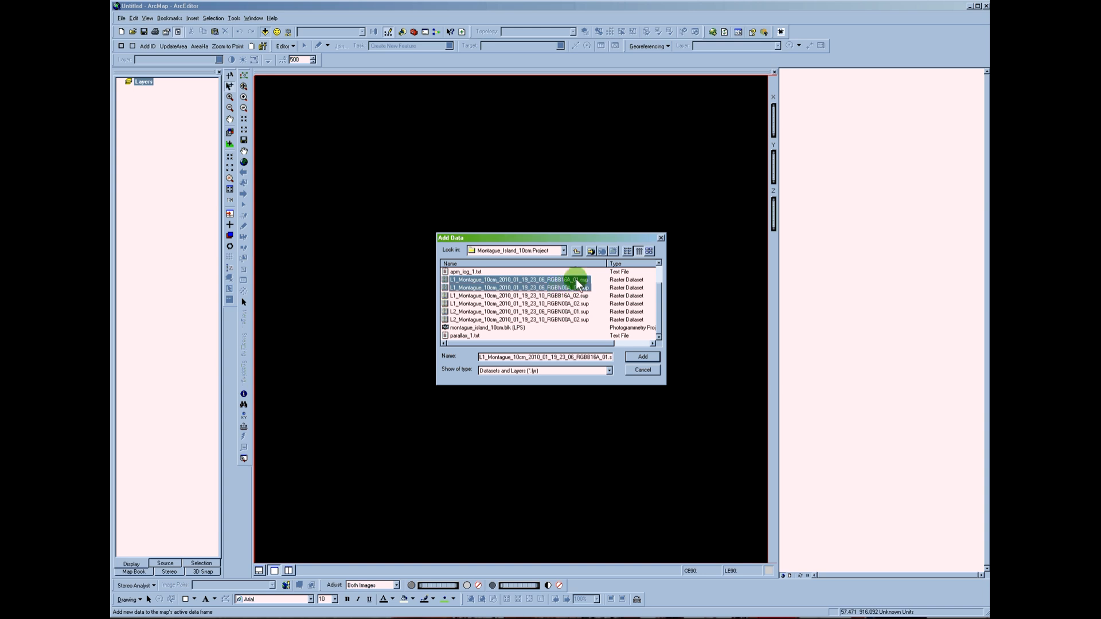
{"action": "left_click", "coordinate": [641, 356]}
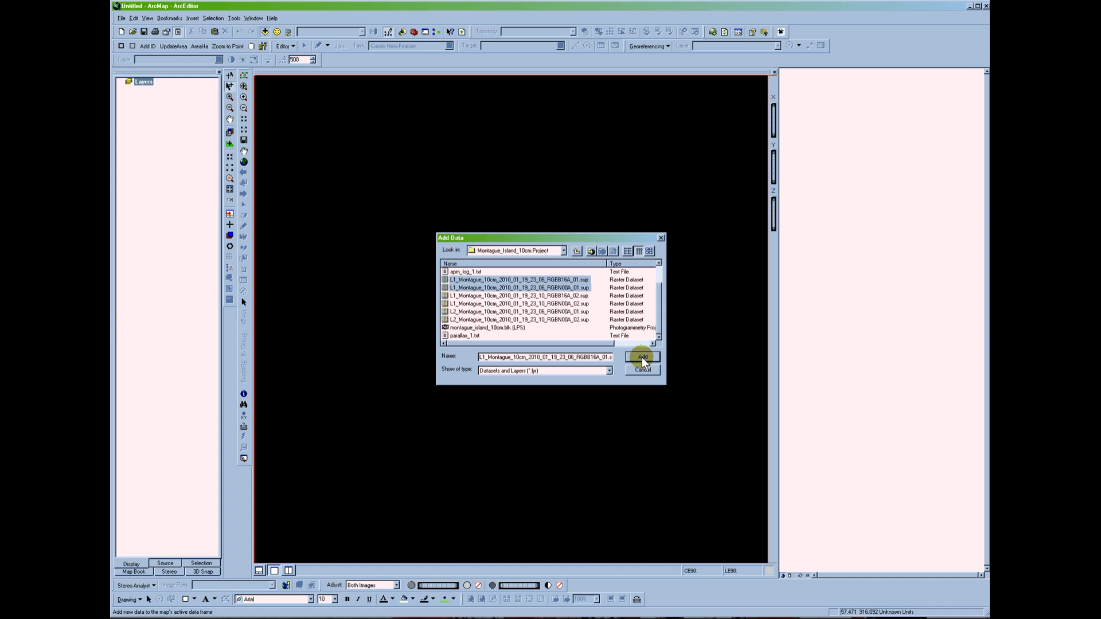
{"action": "left_click", "coordinate": [641, 357]}
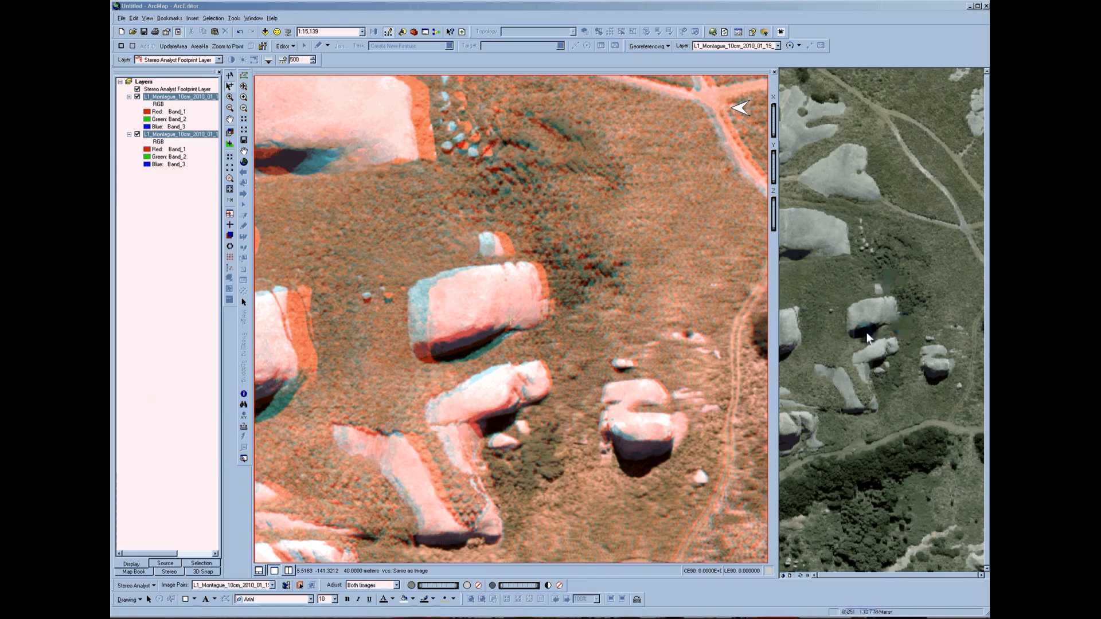
Step: Hide both image layers in the map and show the full footprints of the image pair
{"action": "left_click", "coordinate": [137, 136]}
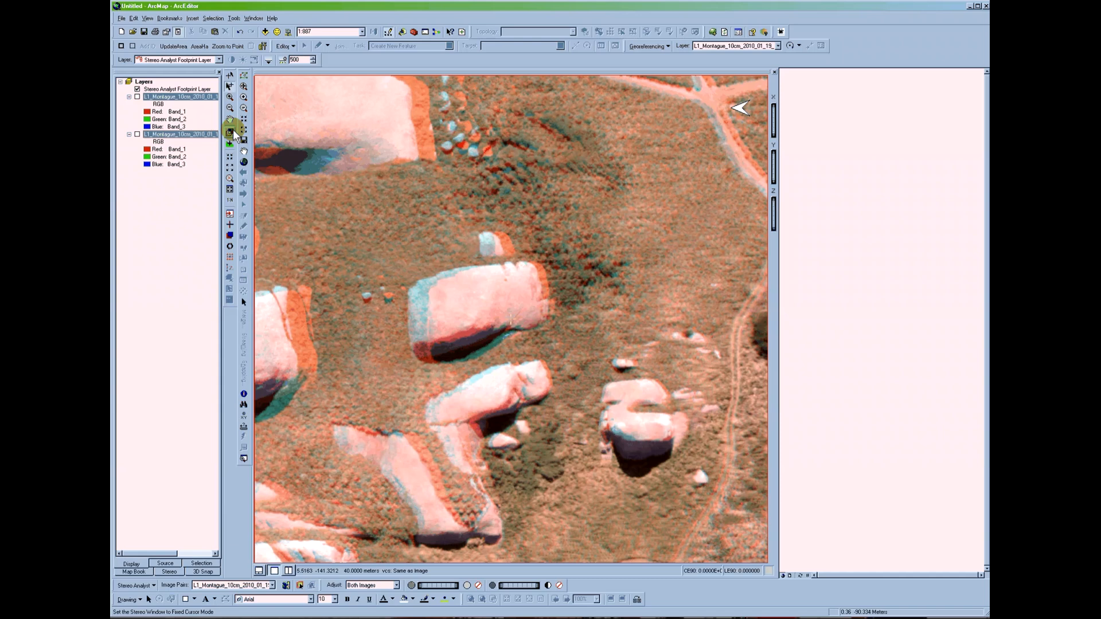
{"action": "left_click", "coordinate": [937, 366]}
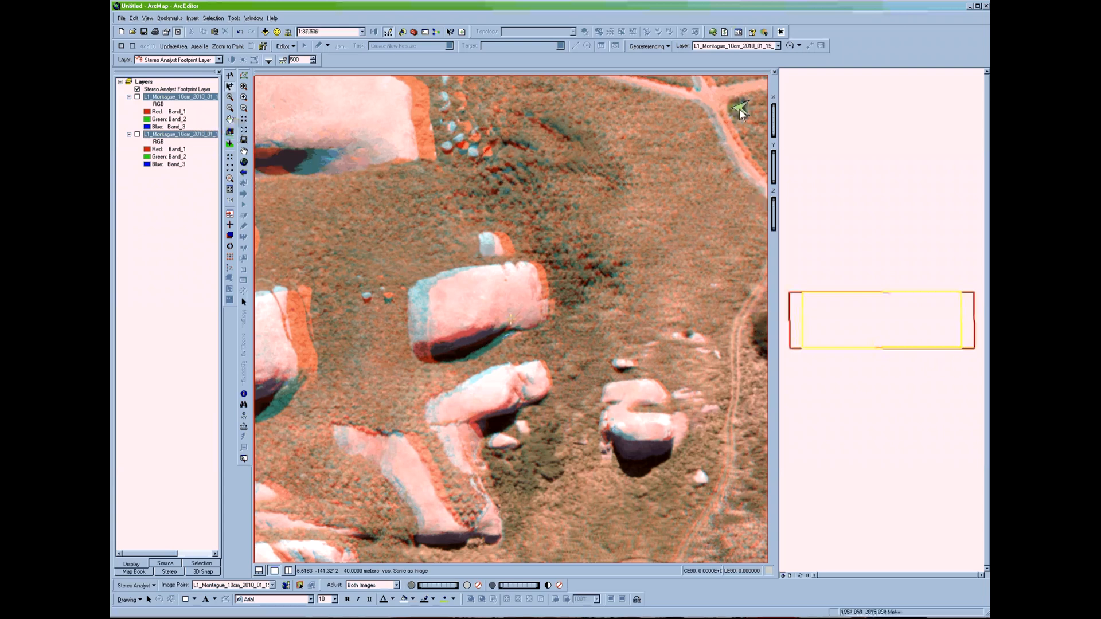
{"action": "left_click", "coordinate": [827, 298]}
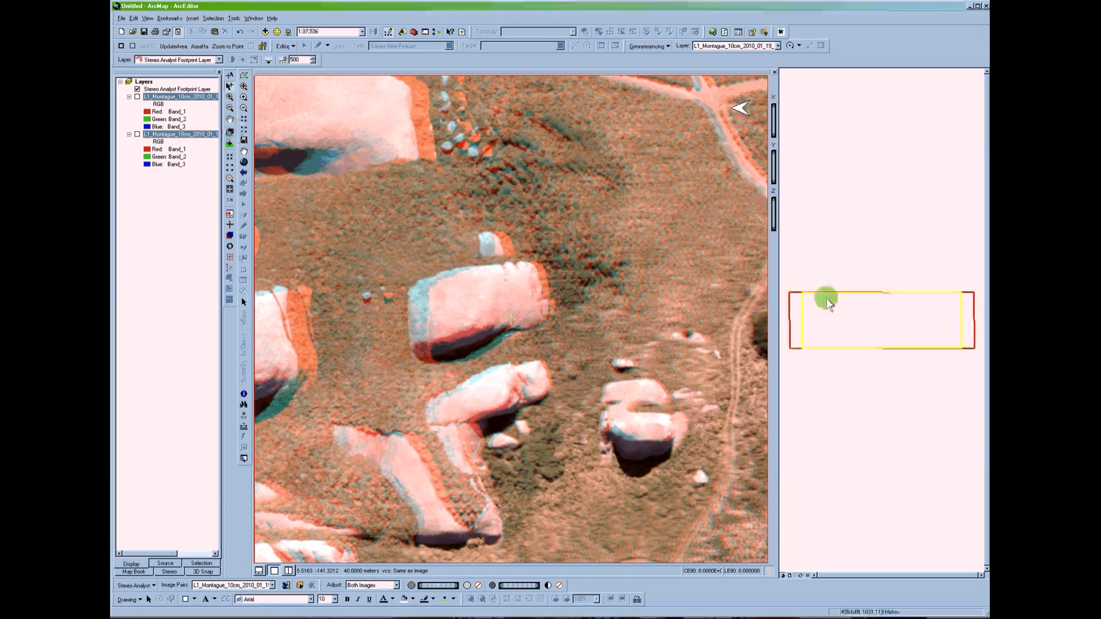
{"action": "mouse_move", "coordinate": [827, 299]}
{"action": "left_mouse_down"}
{"action": "mouse_move", "coordinate": [948, 303]}
{"action": "mouse_move", "coordinate": [935, 352]}
{"action": "mouse_move", "coordinate": [806, 296]}
{"action": "left_mouse_up"}
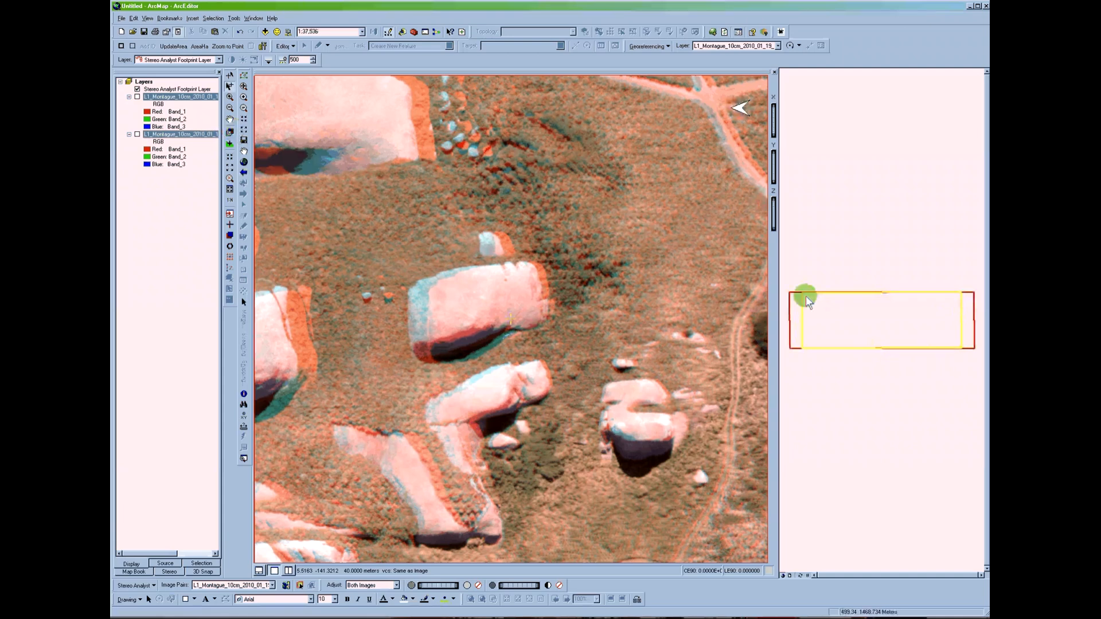
Step: Add the second image pair, L1_Montague_10cm_2010_01_19_23_10_RGBB16A_02.sup and L1_Montague_10cm_2010_01_19_23_10_RGBN00A_02.sup, to the map
{"action": "left_click", "coordinate": [265, 32]}
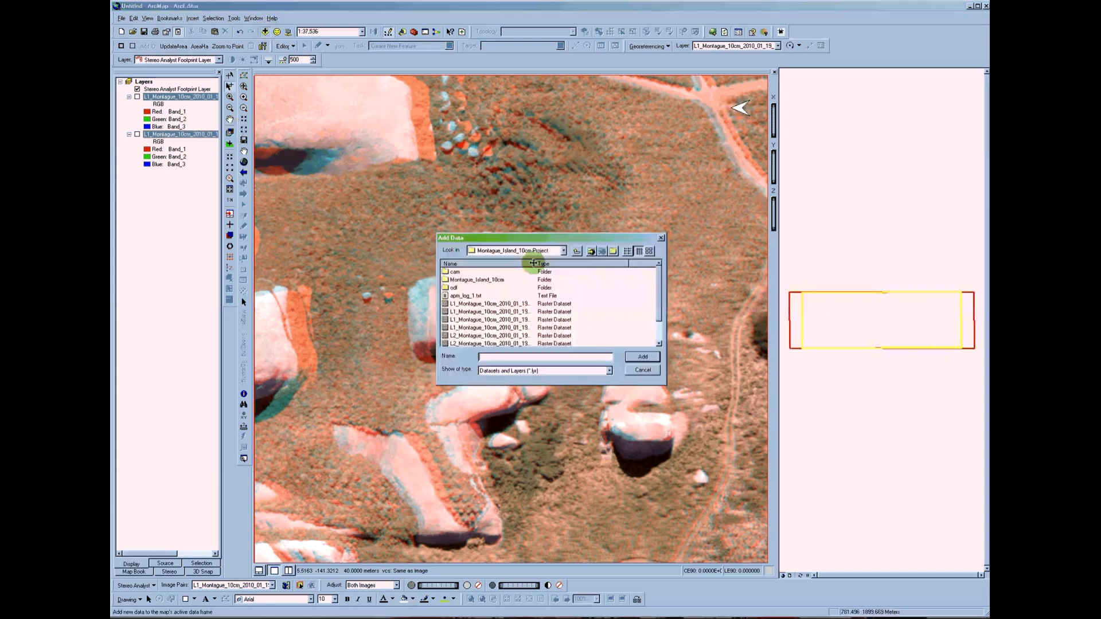
{"action": "double_click", "coordinate": [533, 263]}
{"action": "left_click", "coordinate": [552, 319]}
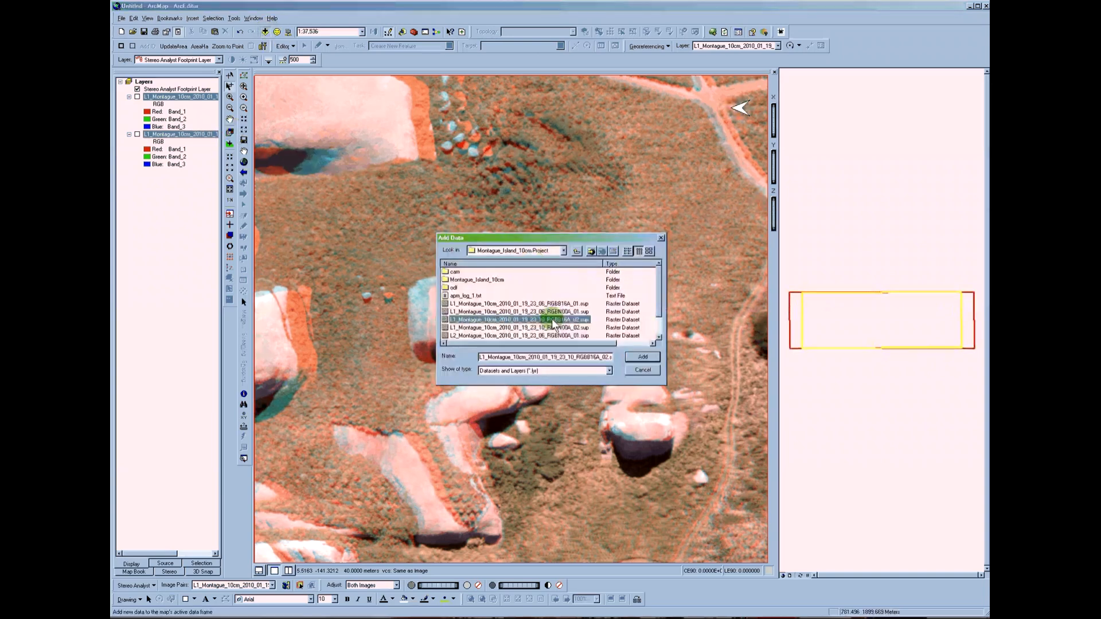
{"action": "left_click", "coordinate": [556, 327], "text": "ctrl"}
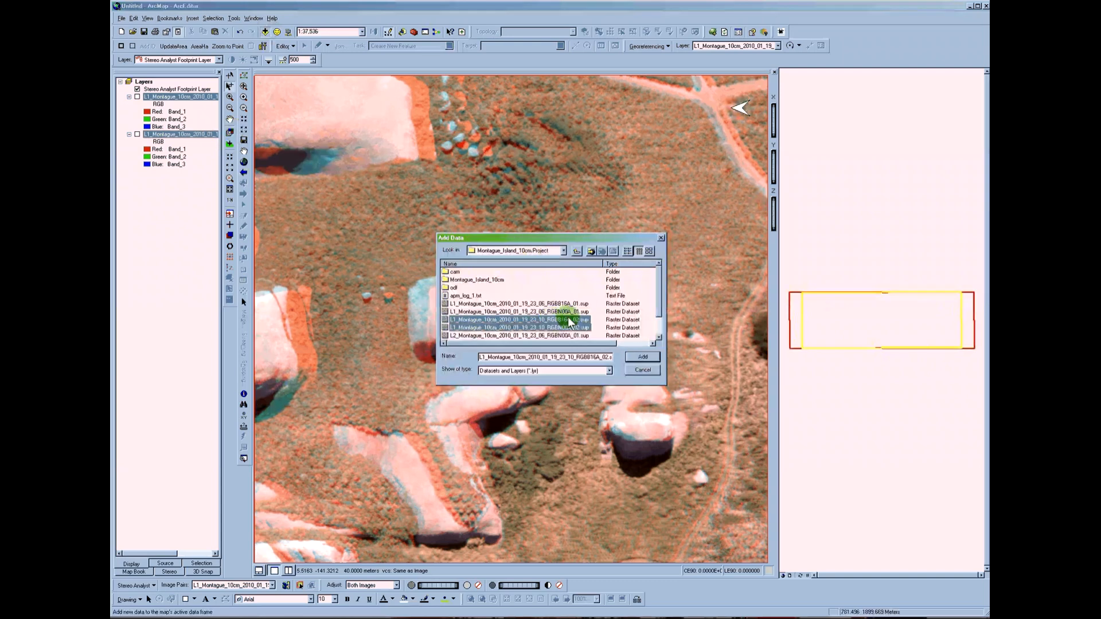
{"action": "left_click", "coordinate": [643, 357]}
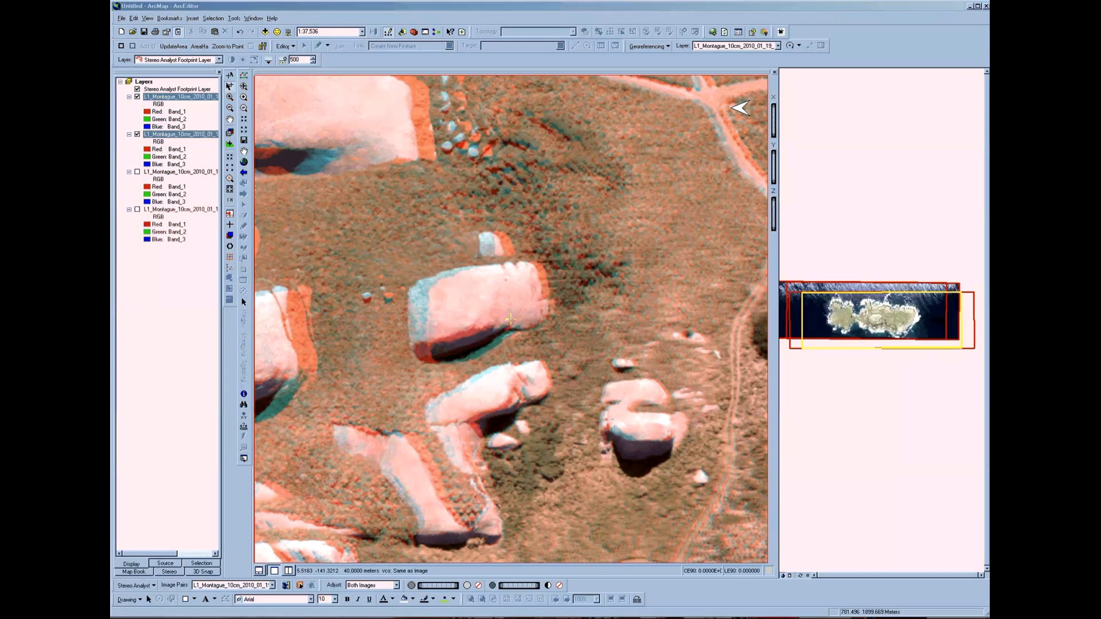
Step: Hide the two newly added image layers and widen the map view slightly to fit all footprints
{"action": "left_click", "coordinate": [171, 4]}
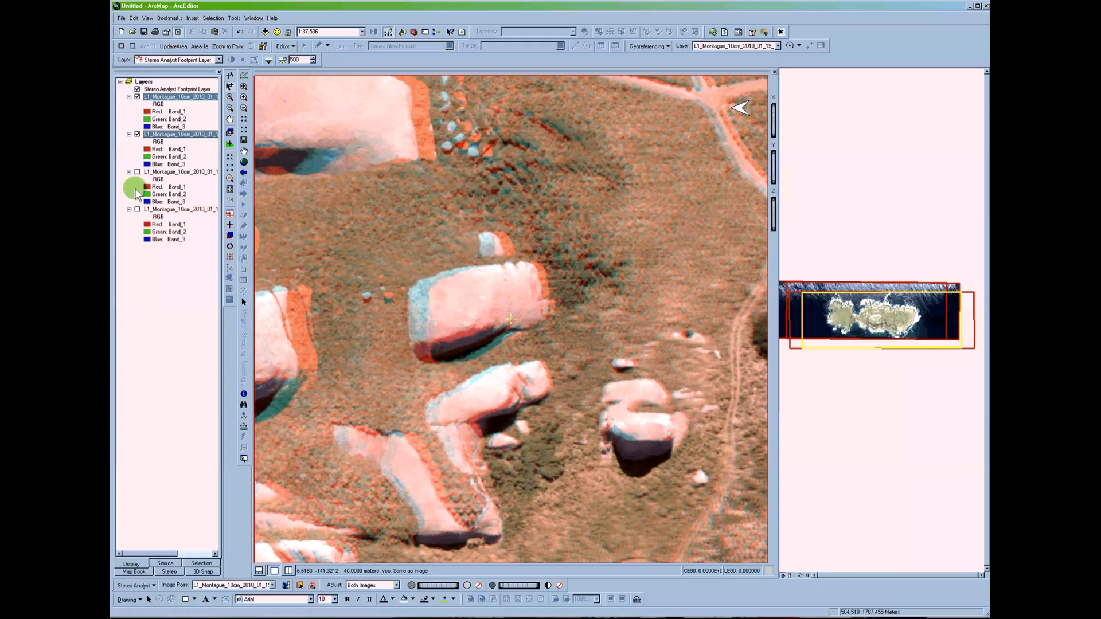
{"action": "left_click", "coordinate": [137, 134]}
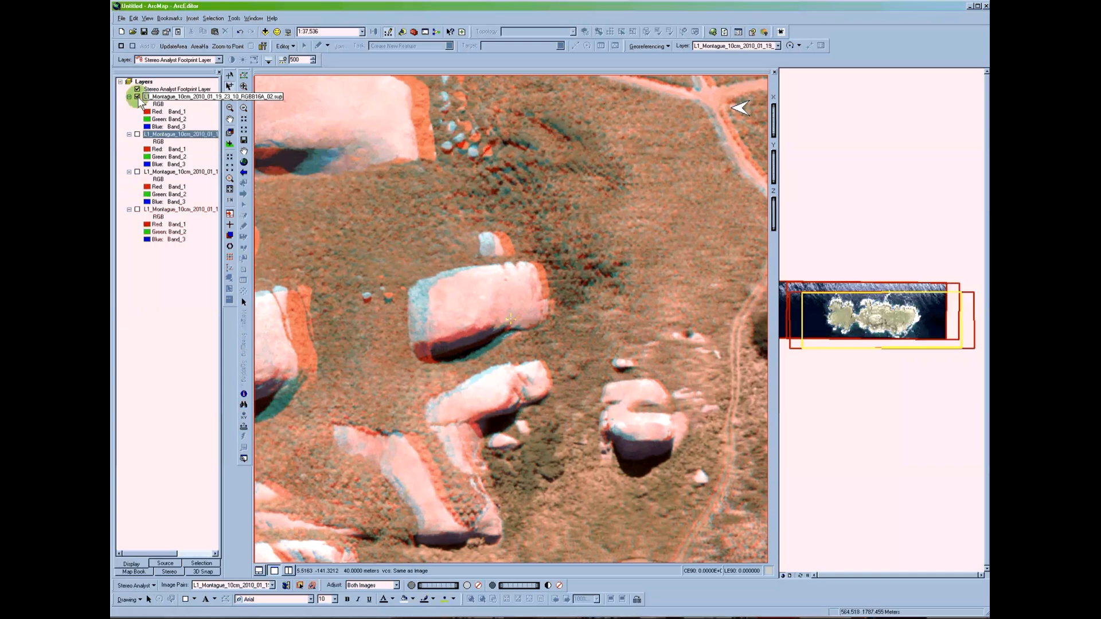
{"action": "left_click", "coordinate": [137, 97]}
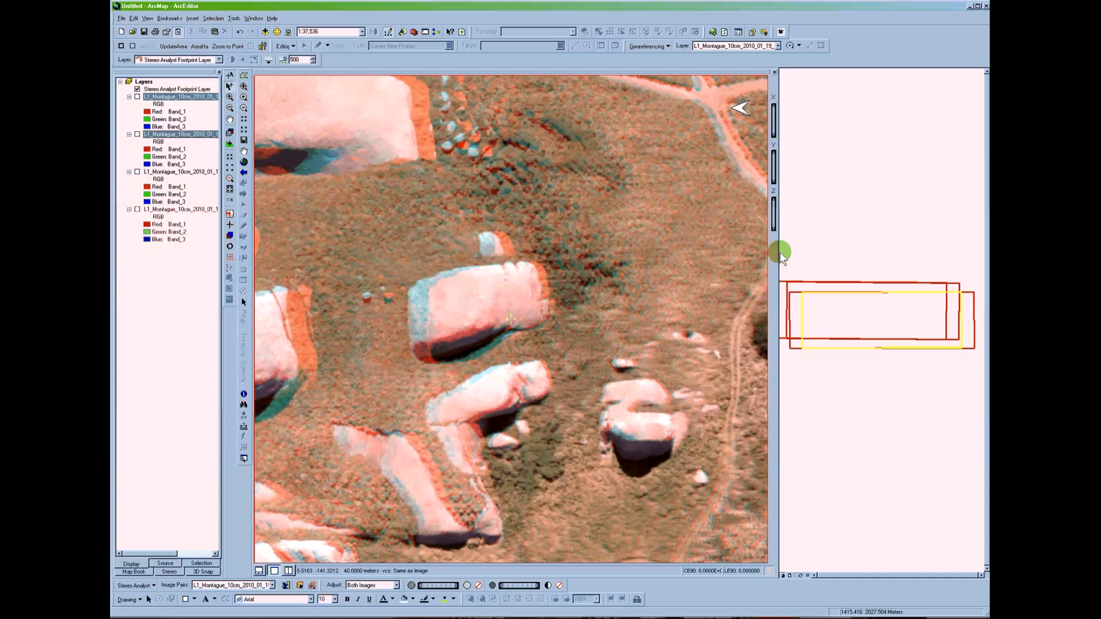
{"action": "left_click_drag", "start_coordinate": [780, 253], "coordinate": [768, 252]}
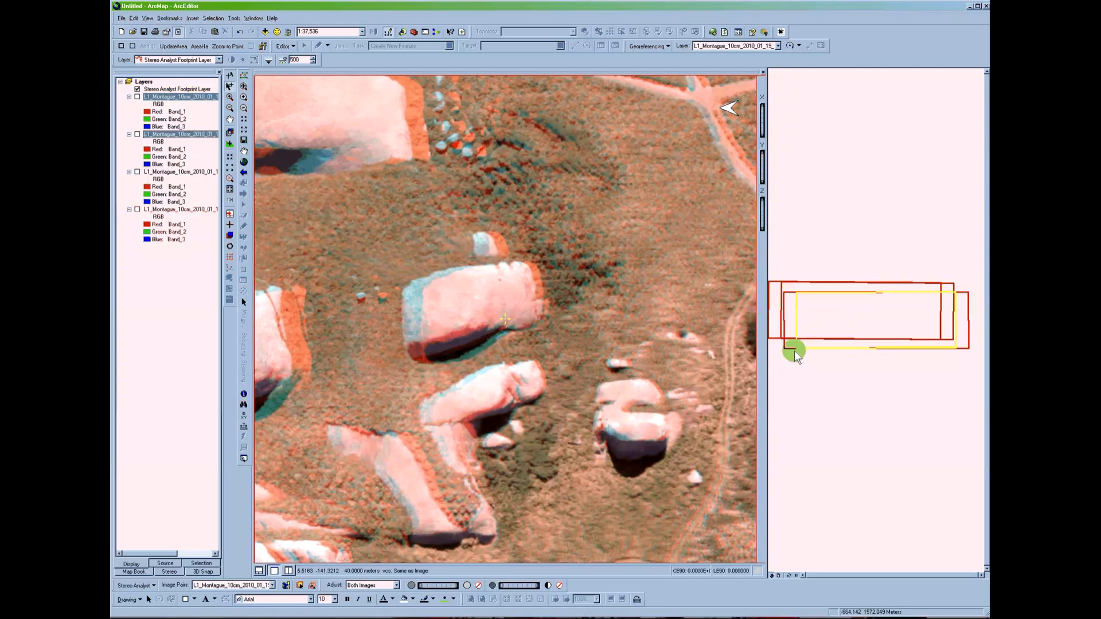
Step: Load the other swath's image pair into the stereo window by selecting its footprint overlap in the map view
{"action": "left_click", "coordinate": [300, 585]}
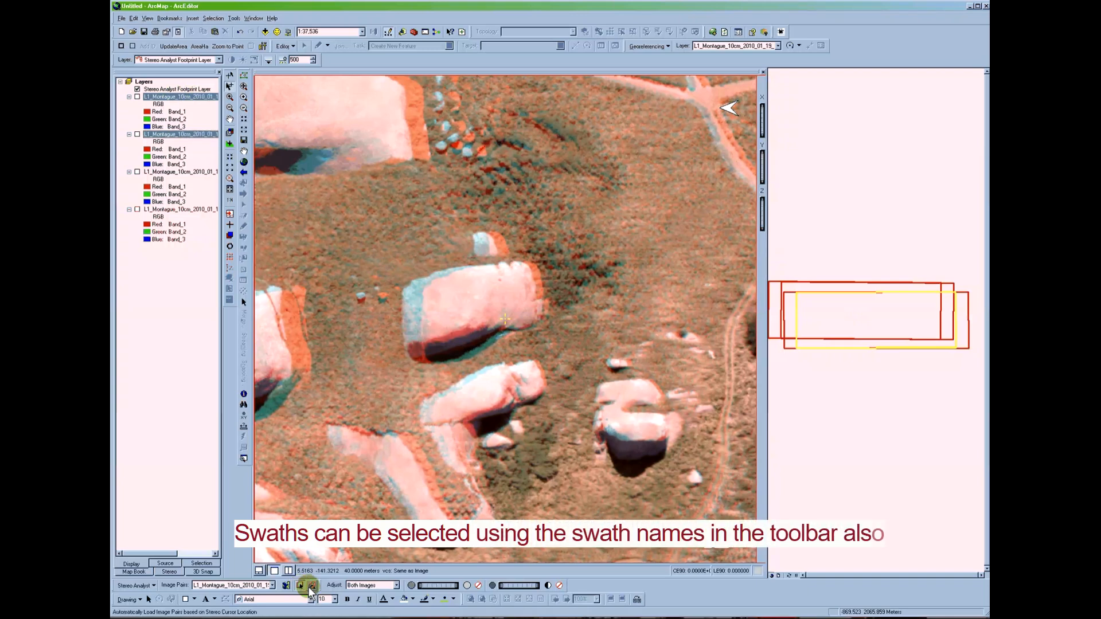
{"action": "left_click", "coordinate": [789, 288]}
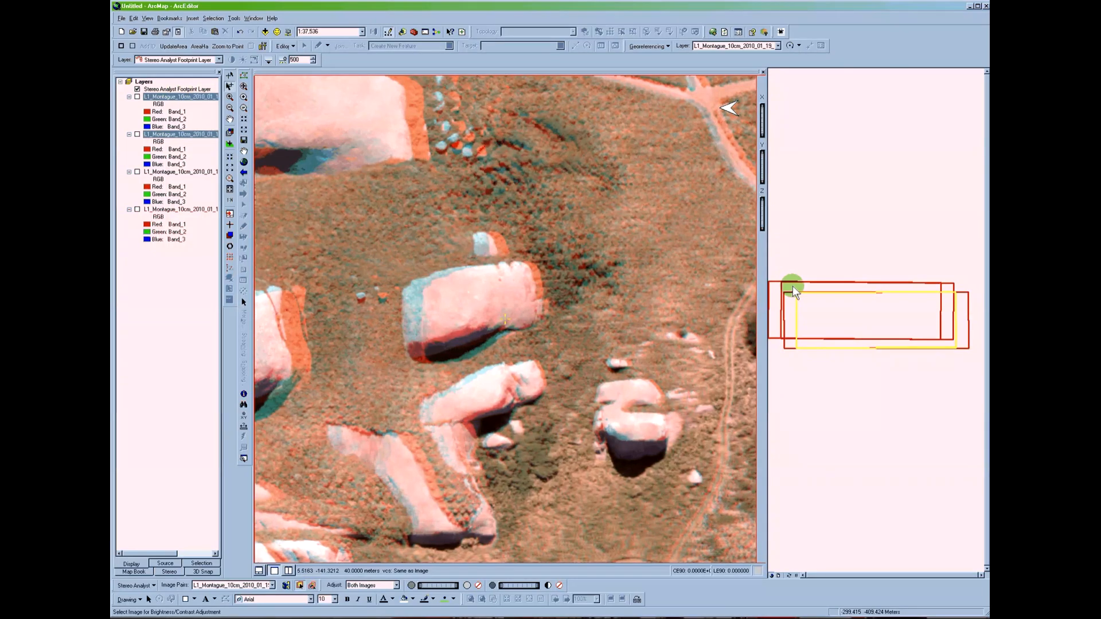
{"action": "left_click", "coordinate": [793, 286]}
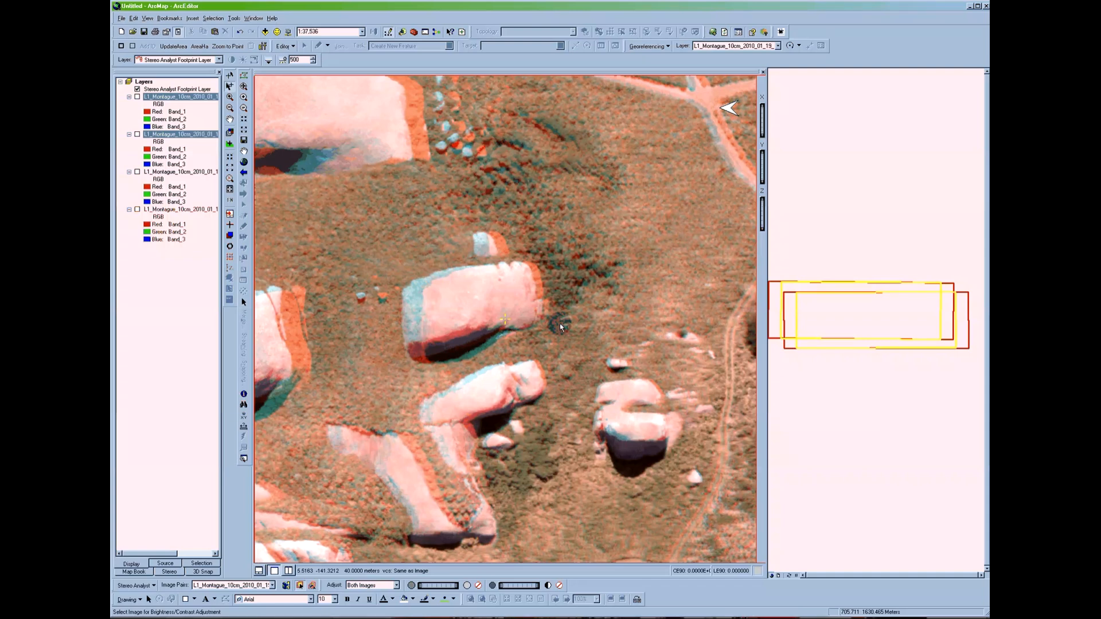
{"action": "key", "text": "Down"}
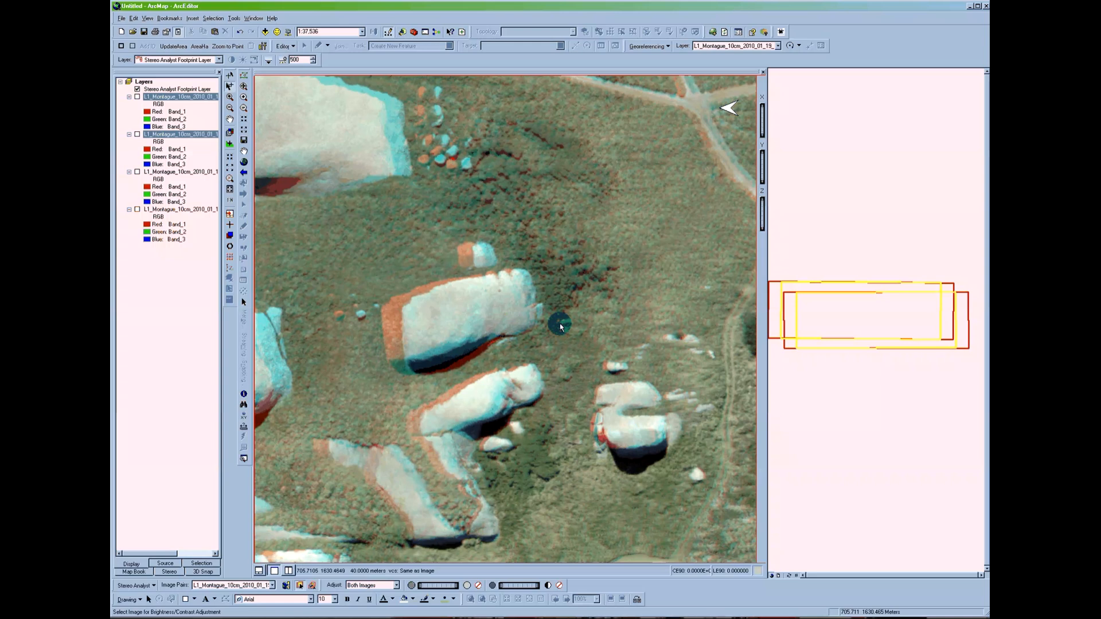
Step: Zoom the stereo view out until the whole island image pair is in view
{"action": "key", "text": "F3"}
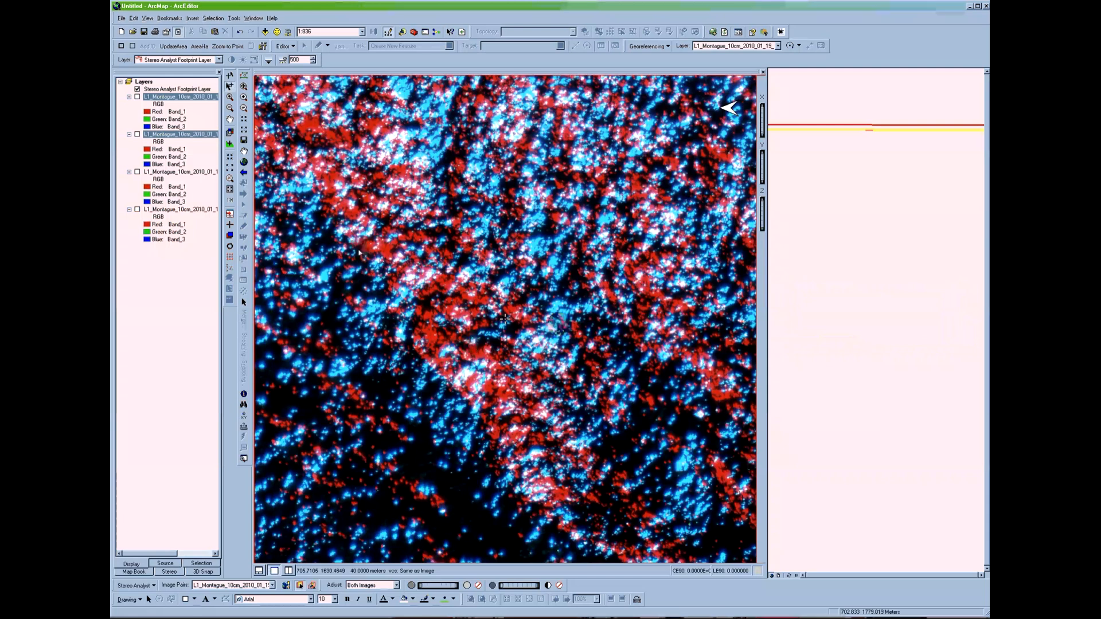
{"action": "left_click", "coordinate": [245, 99]}
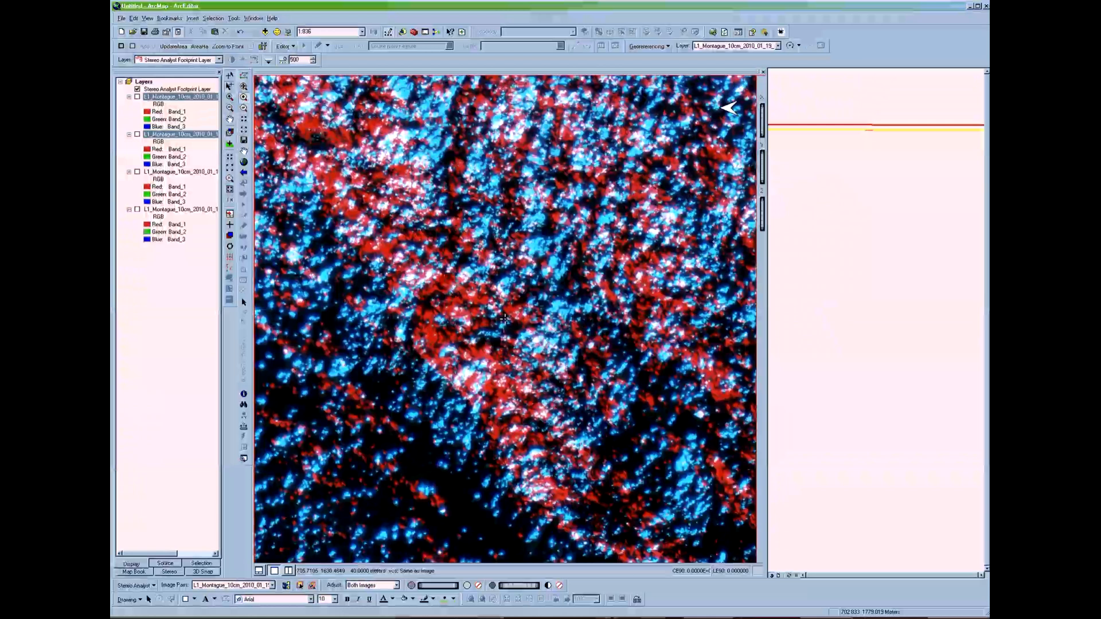
{"action": "scroll", "coordinate": [492, 266], "scroll_direction": "down", "scroll_amount": 1}
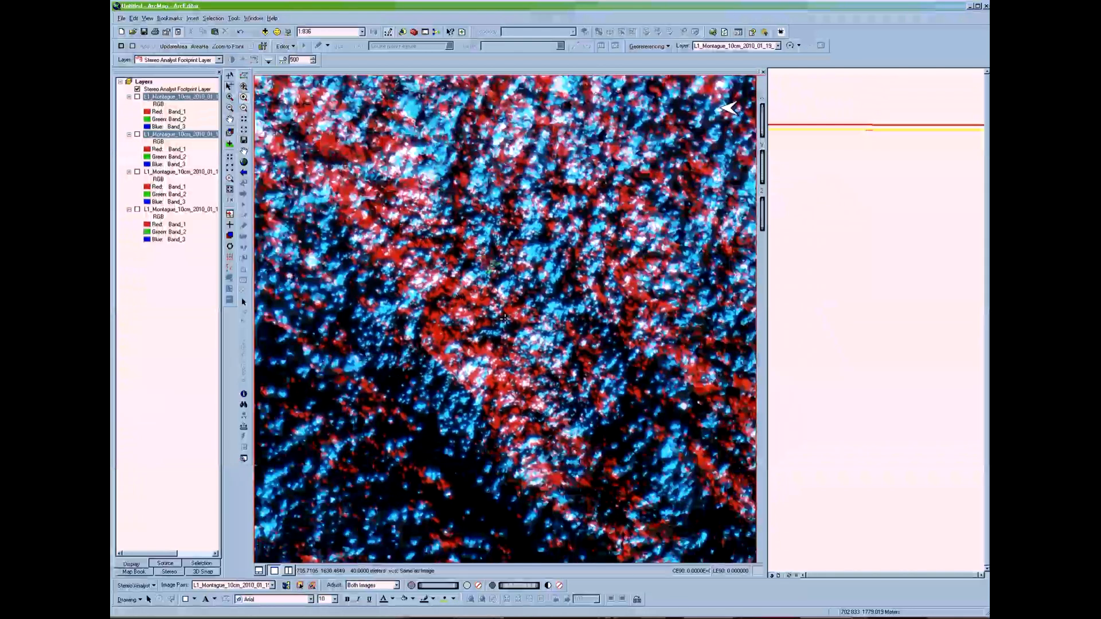
{"action": "scroll", "coordinate": [491, 266], "scroll_direction": "down", "scroll_amount": 3}
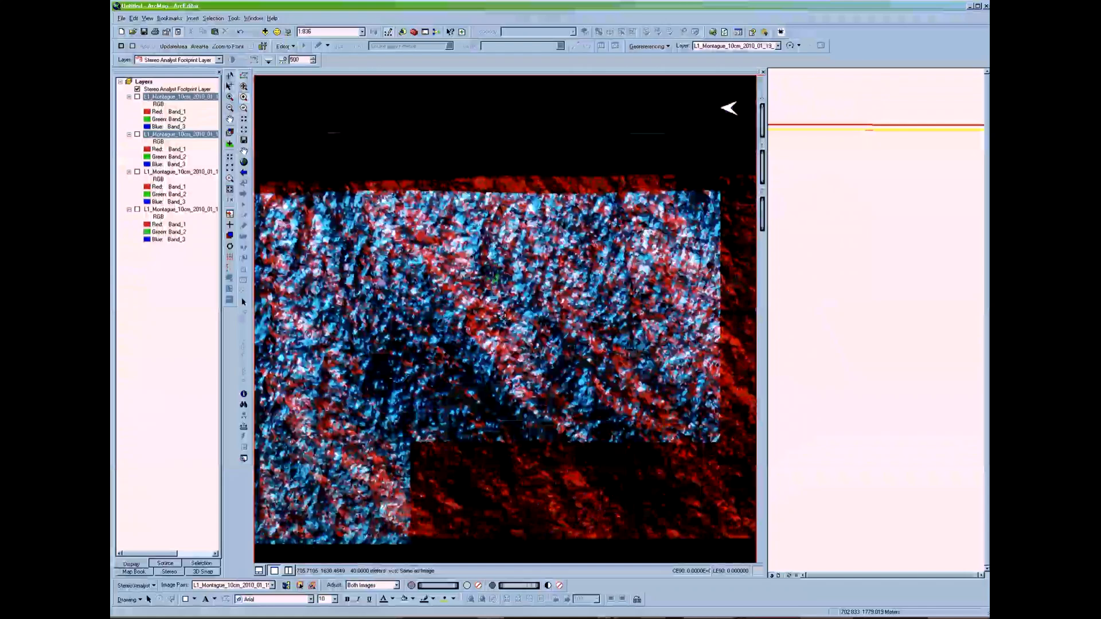
{"action": "scroll", "coordinate": [494, 279], "scroll_direction": "down", "scroll_amount": 2}
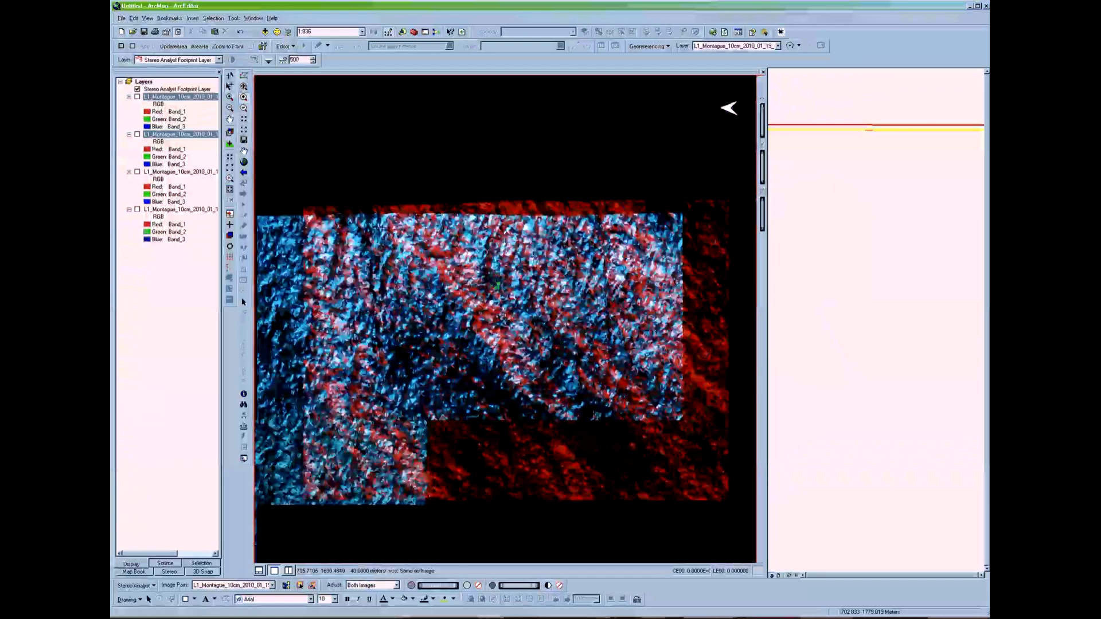
{"action": "scroll", "coordinate": [493, 283], "scroll_direction": "down", "scroll_amount": 3}
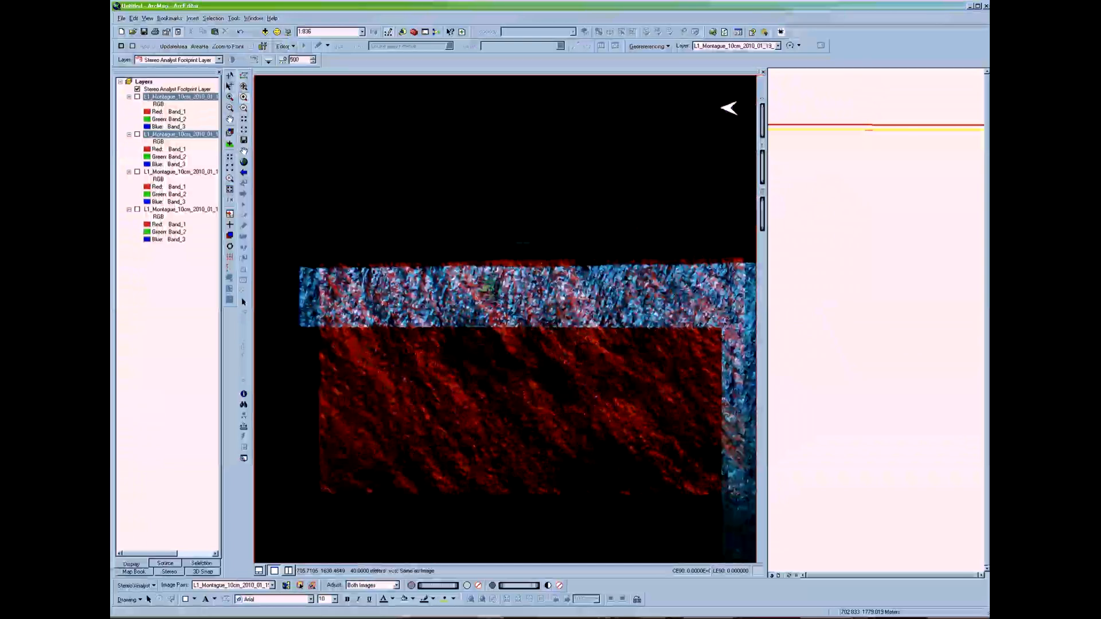
{"action": "scroll", "coordinate": [504, 318], "scroll_direction": "down", "scroll_amount": 3}
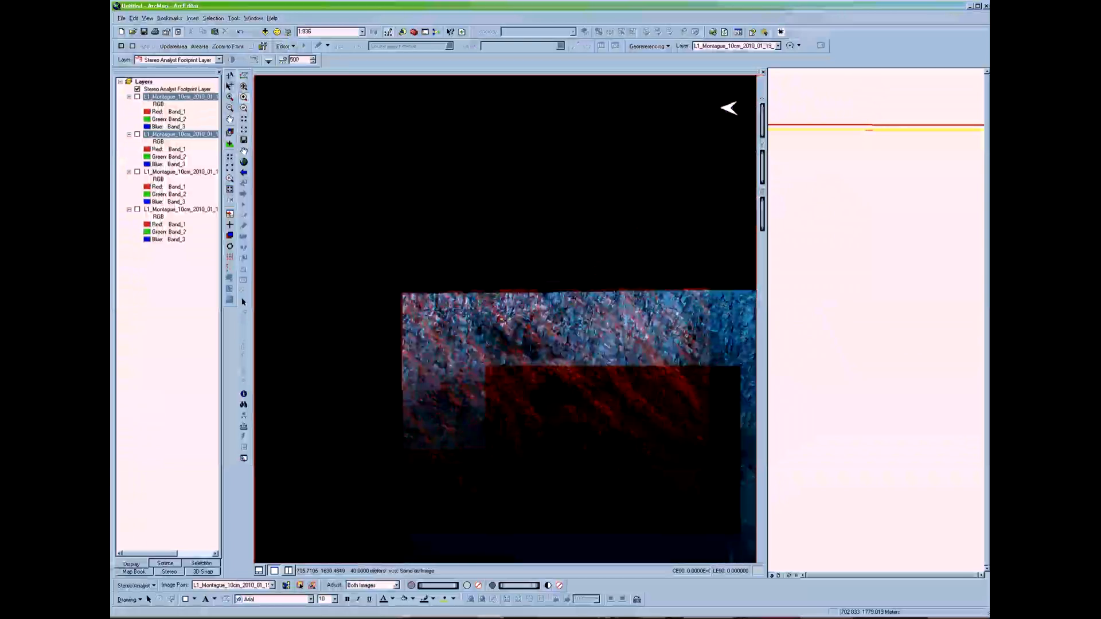
{"action": "scroll", "coordinate": [505, 318], "scroll_direction": "down", "scroll_amount": 3}
{"action": "scroll", "coordinate": [504, 318], "scroll_direction": "down", "scroll_amount": 3}
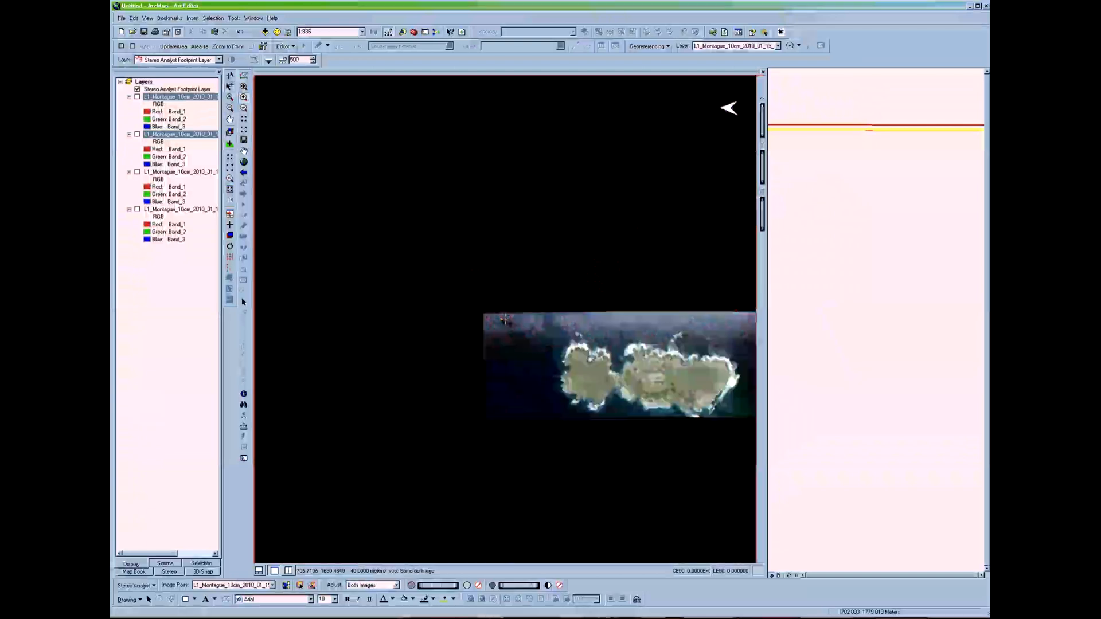
{"action": "scroll", "coordinate": [489, 296], "scroll_direction": "down", "scroll_amount": 2}
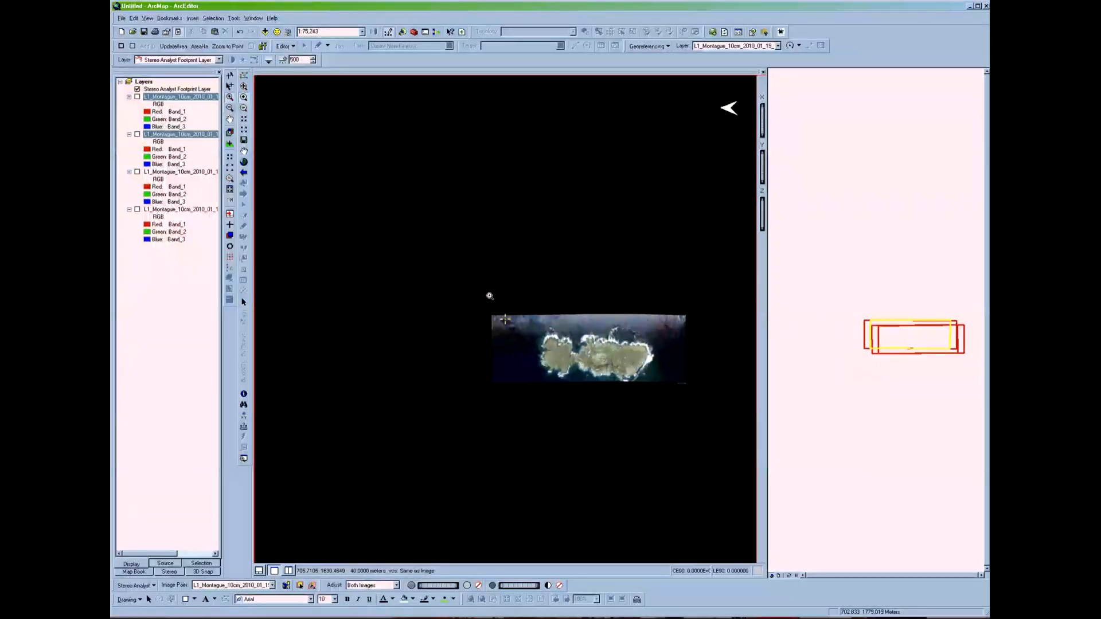
Step: Zoom in on the island's coastal inlet in the stereo view and swap the left and right images
{"action": "left_click", "coordinate": [598, 325]}
{"action": "left_click", "coordinate": [576, 371]}
{"action": "left_click", "coordinate": [579, 361]}
{"action": "left_click_drag", "start_coordinate": [579, 362], "coordinate": [600, 380]}
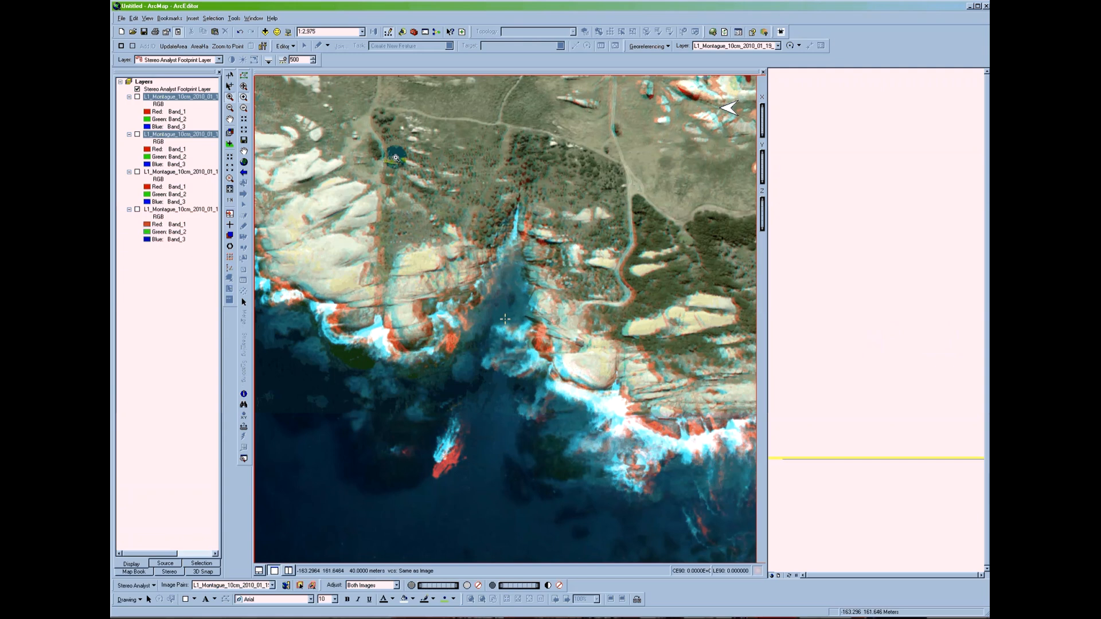
{"action": "left_click", "coordinate": [229, 237]}
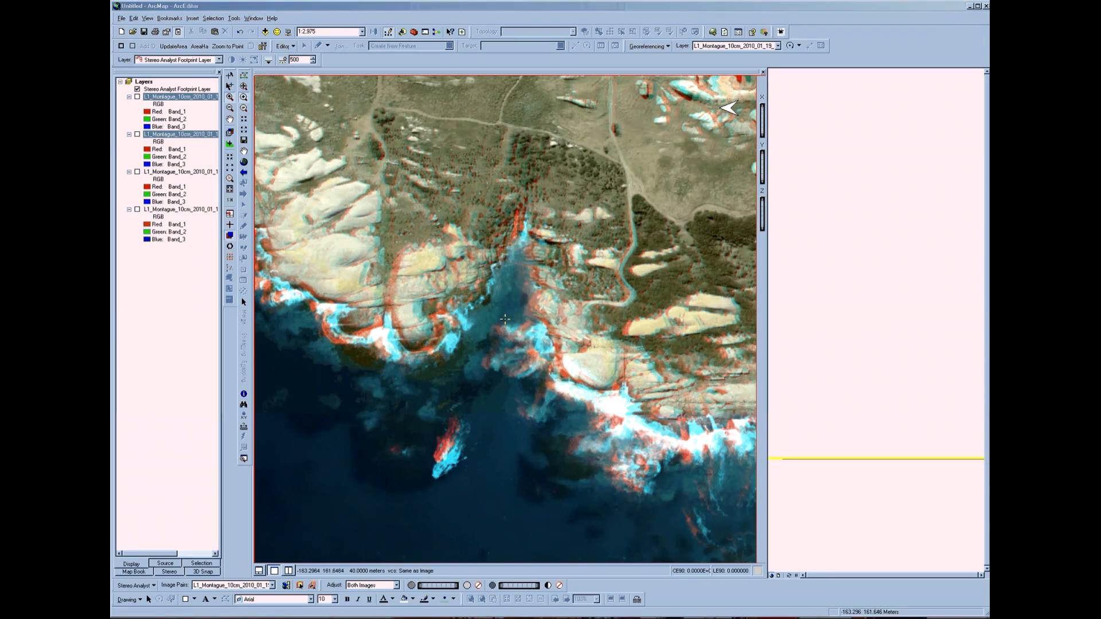
Step: Dock the two vertical toolbars side by side between the stereo window and the map view
{"action": "left_click", "coordinate": [337, 7]}
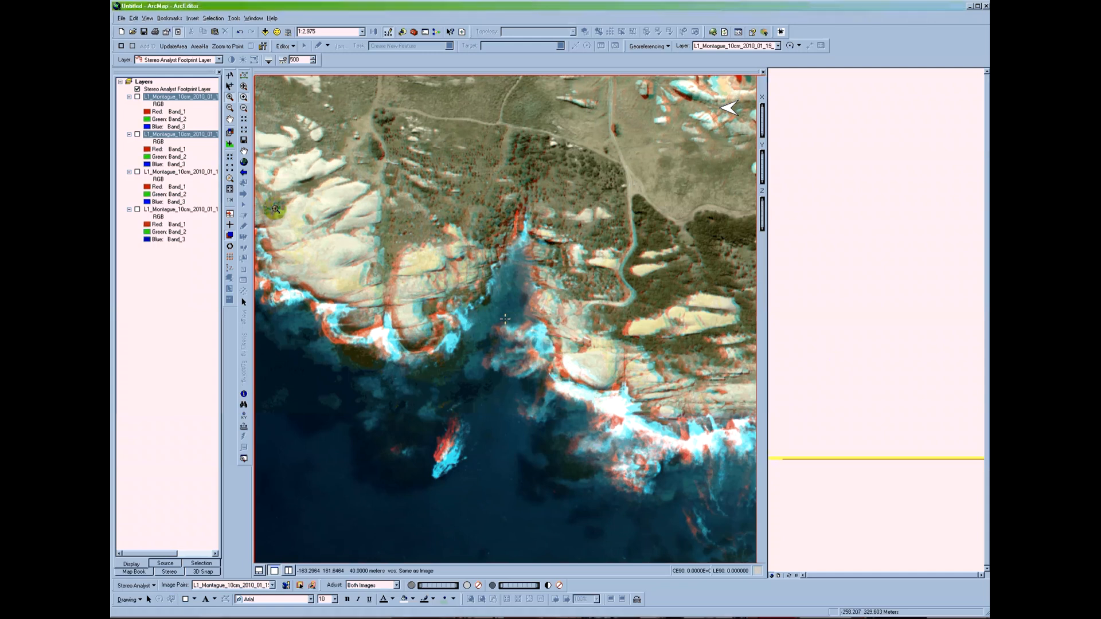
{"action": "left_click", "coordinate": [248, 250]}
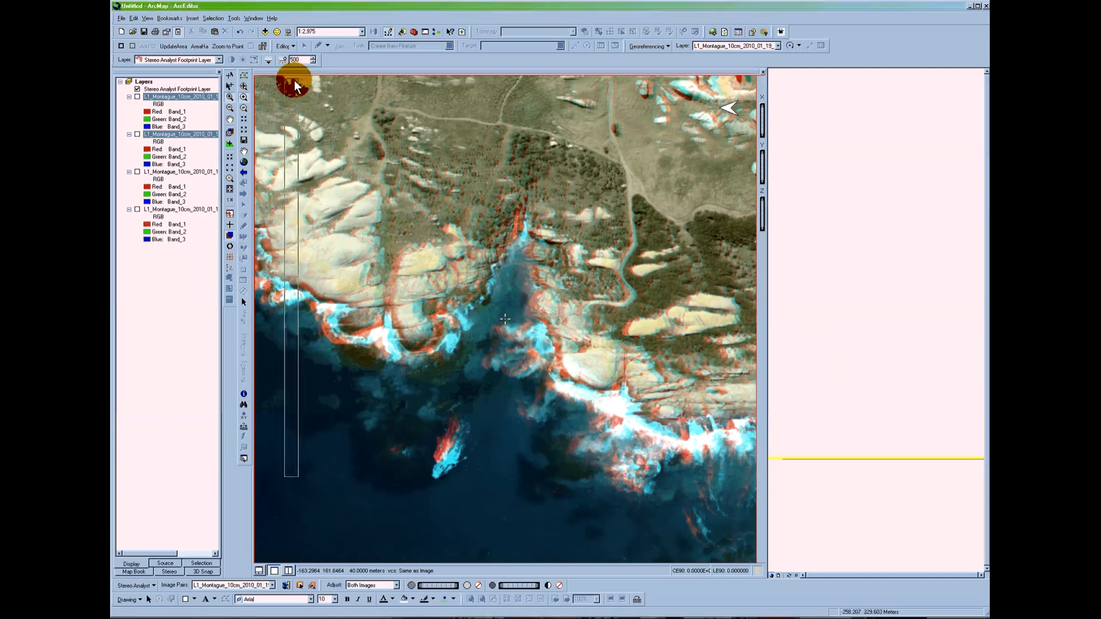
{"action": "left_click_drag", "start_coordinate": [294, 81], "coordinate": [761, 88]}
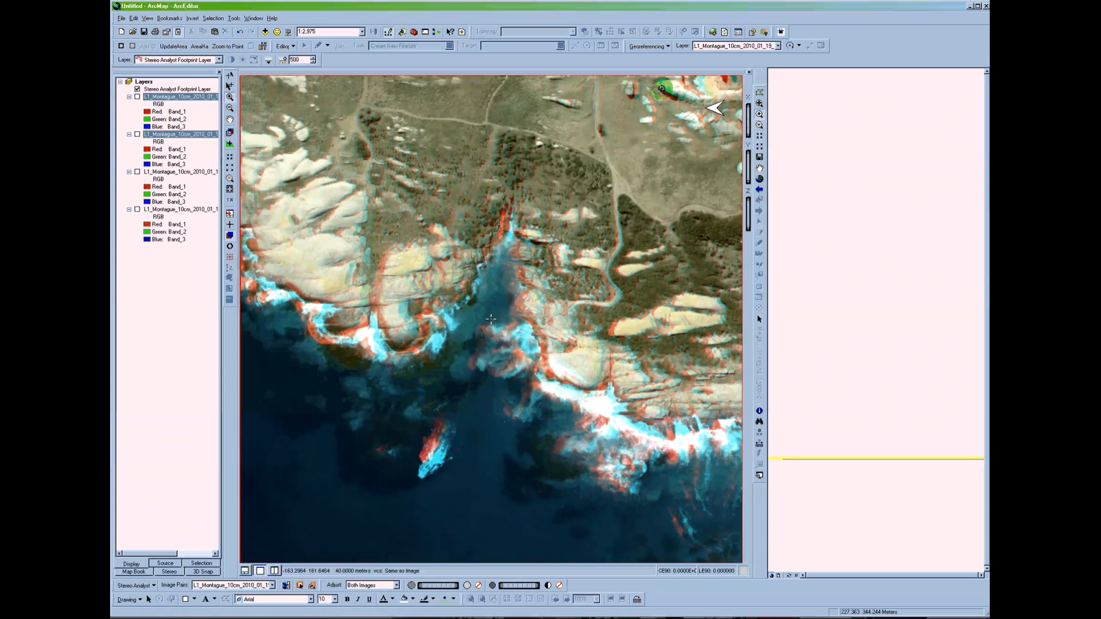
{"action": "left_click_drag", "start_coordinate": [662, 88], "coordinate": [769, 87]}
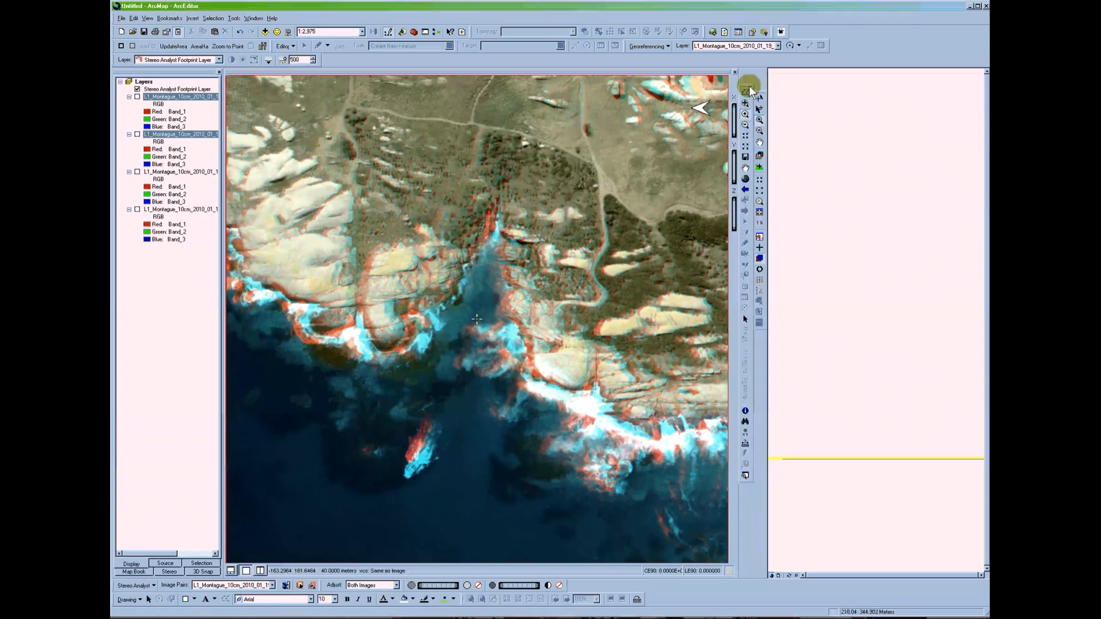
{"action": "left_click_drag", "start_coordinate": [750, 90], "coordinate": [748, 102]}
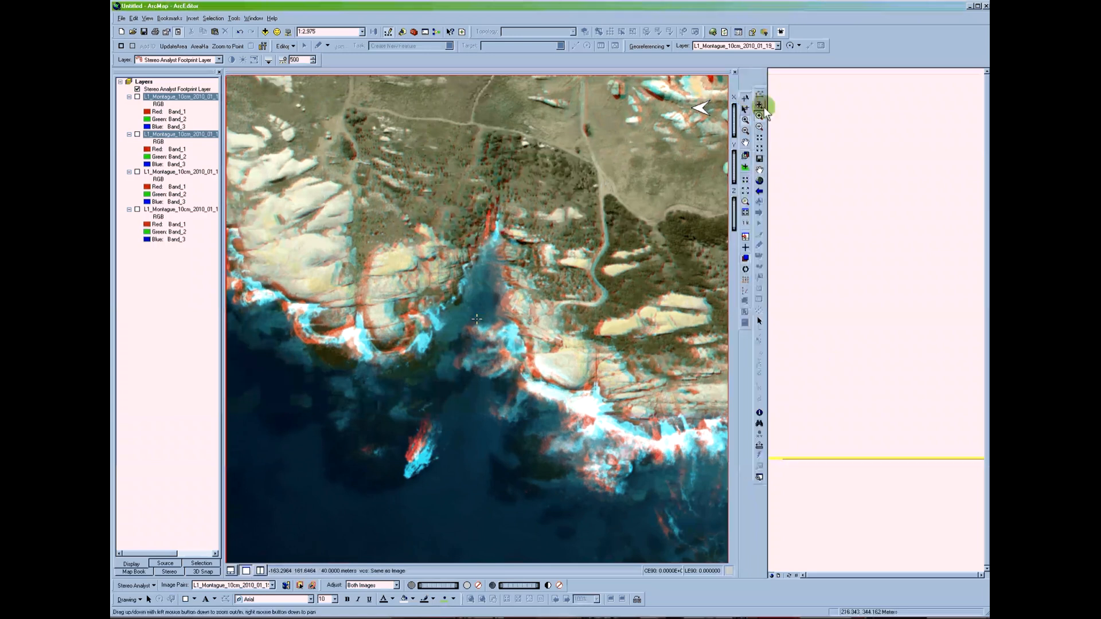
Step: Roam the stereo view from the inlet to the buildings inland and zoom in on them
{"action": "left_click", "coordinate": [760, 106]}
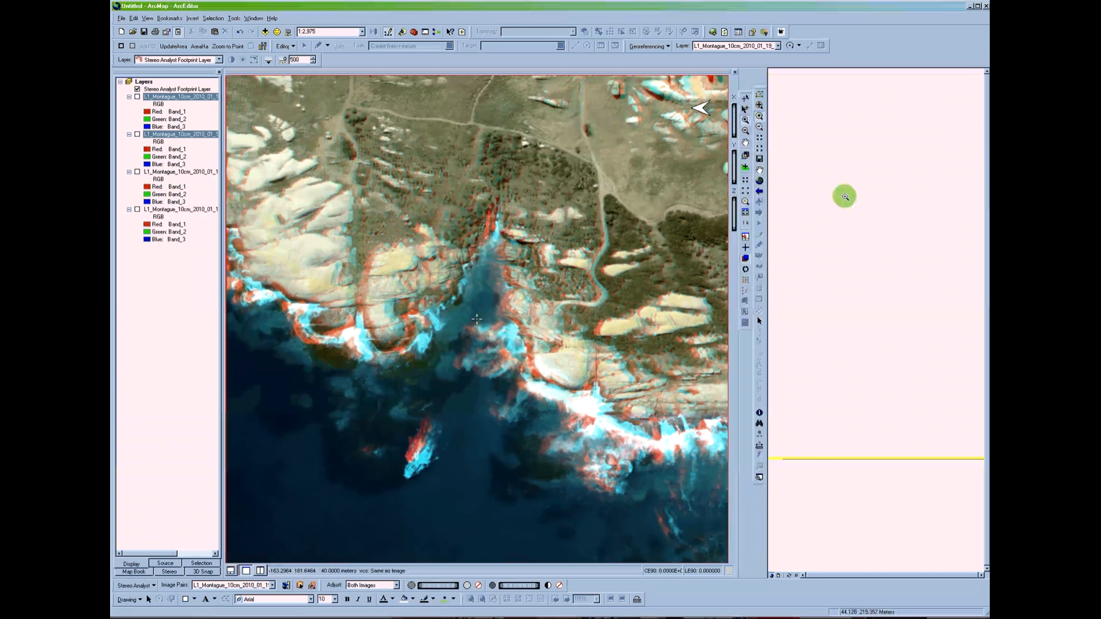
{"action": "left_click", "coordinate": [746, 144]}
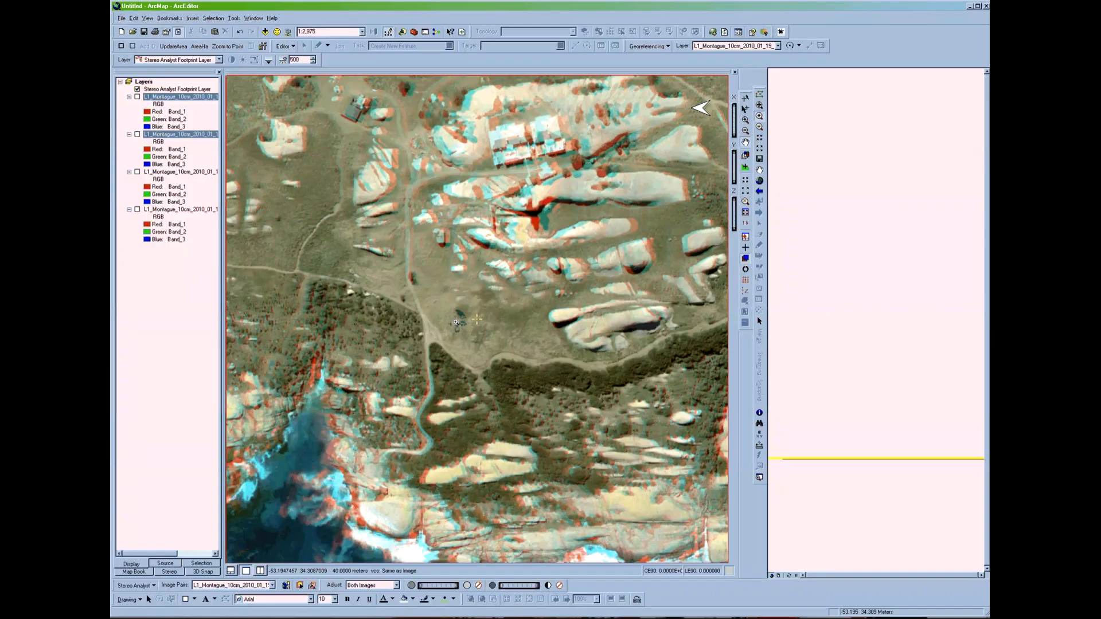
{"action": "left_click_drag", "start_coordinate": [456, 322], "coordinate": [673, 139]}
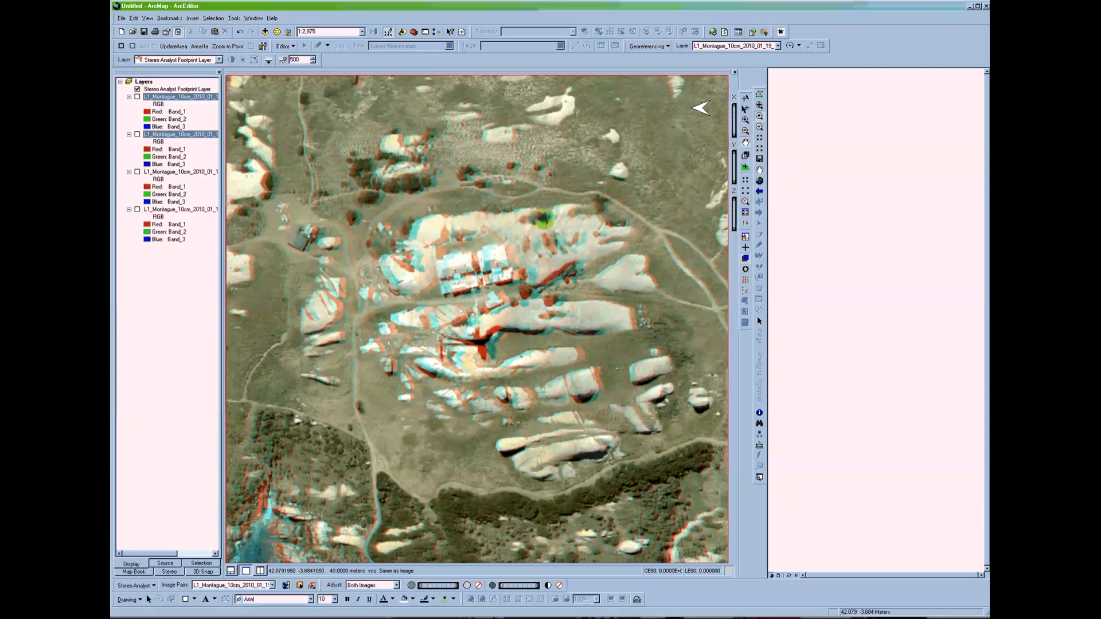
{"action": "left_click_drag", "start_coordinate": [406, 228], "coordinate": [582, 393]}
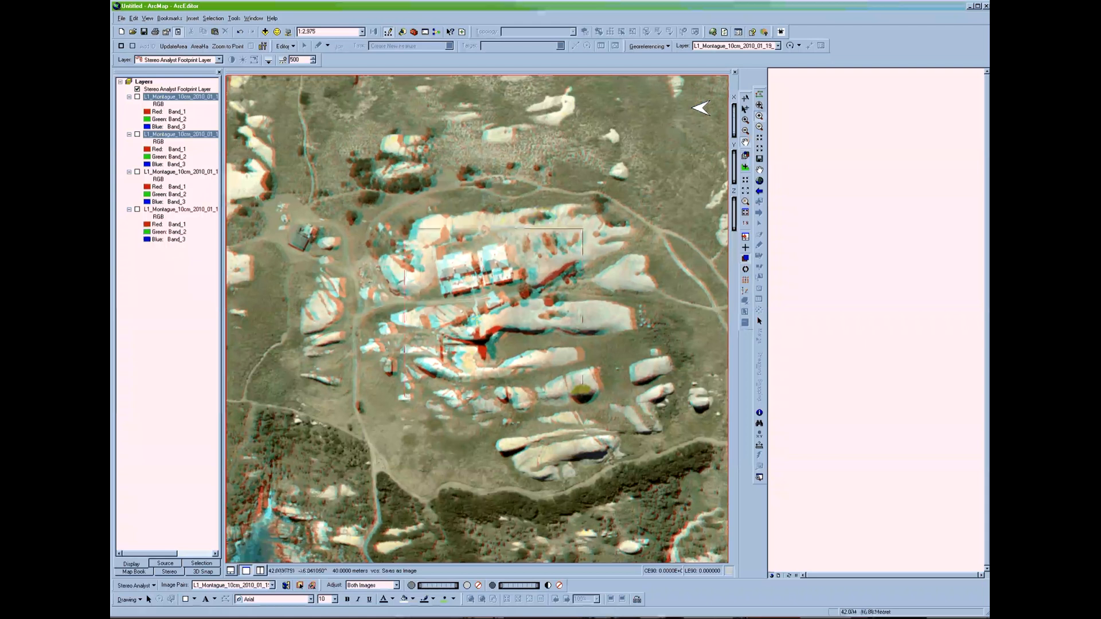
{"action": "left_click_drag", "start_coordinate": [582, 394], "coordinate": [583, 396]}
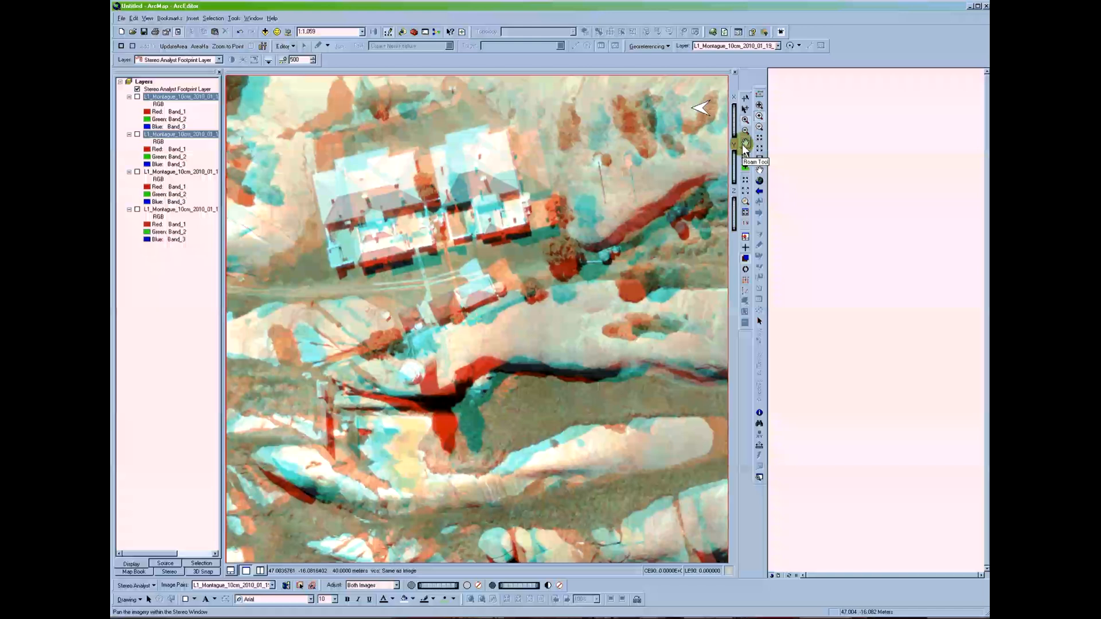
Step: Raise the stereo elevation to 87 m over the two large houses, checking the match in separate left and right image views
{"action": "left_click", "coordinate": [231, 571]}
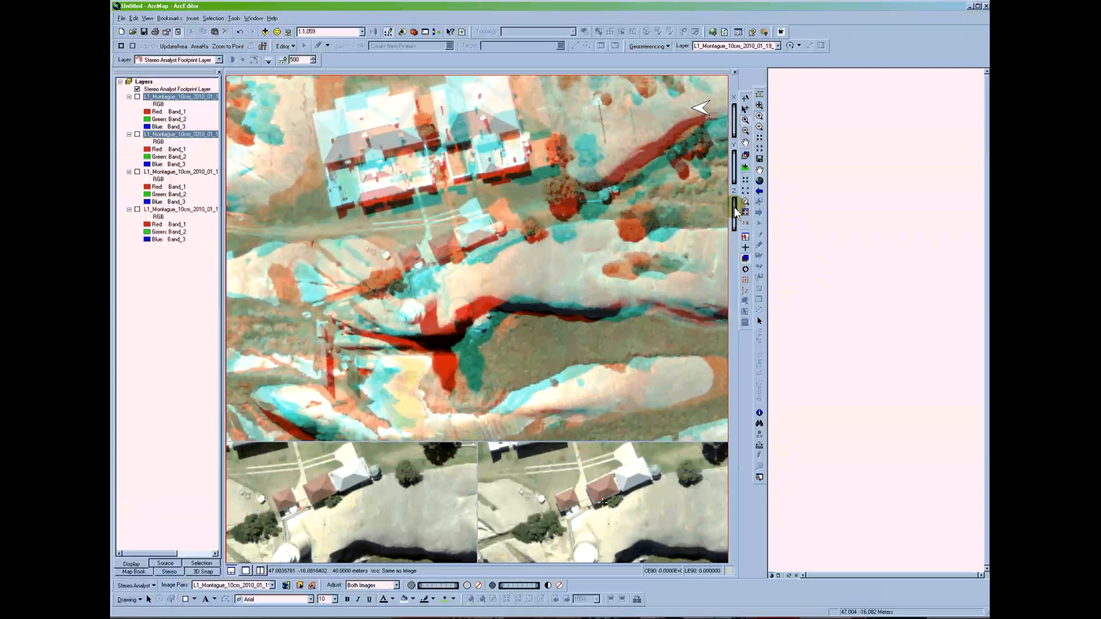
{"action": "left_click_drag", "start_coordinate": [734, 208], "coordinate": [732, 228]}
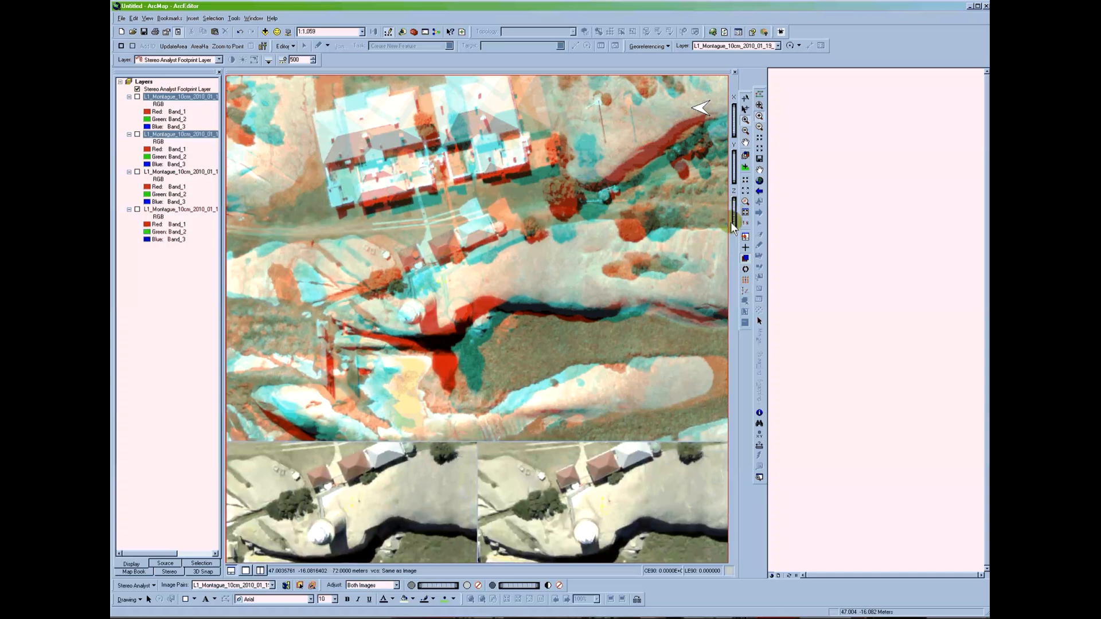
{"action": "left_click", "coordinate": [745, 140]}
{"action": "left_click_drag", "start_coordinate": [537, 210], "coordinate": [580, 257]}
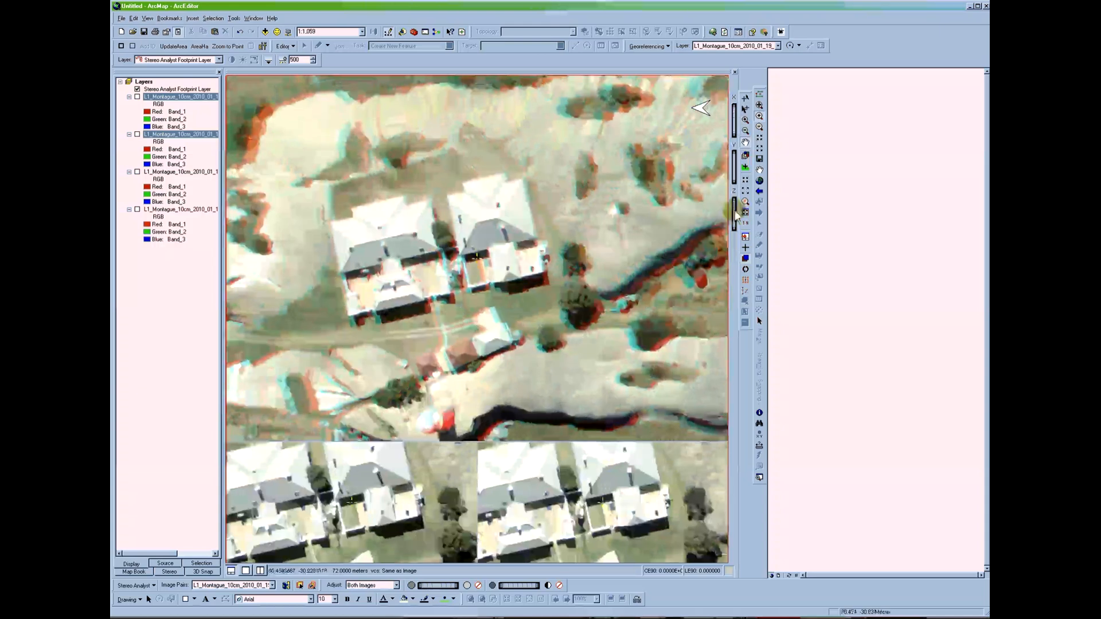
{"action": "left_click_drag", "start_coordinate": [735, 211], "coordinate": [735, 212]}
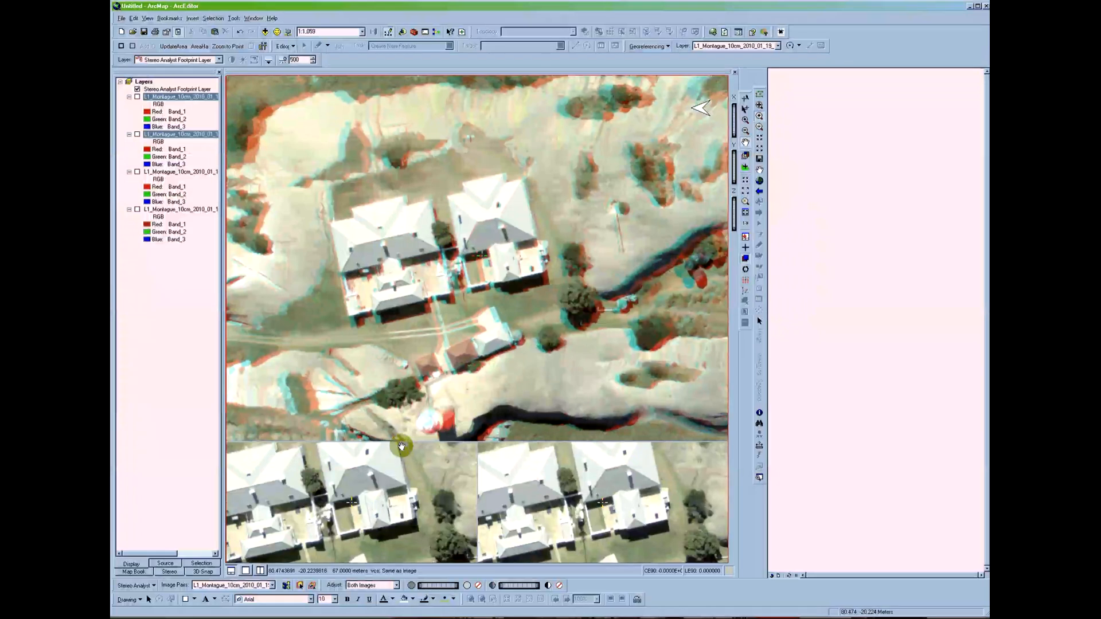
{"action": "left_click", "coordinate": [246, 571]}
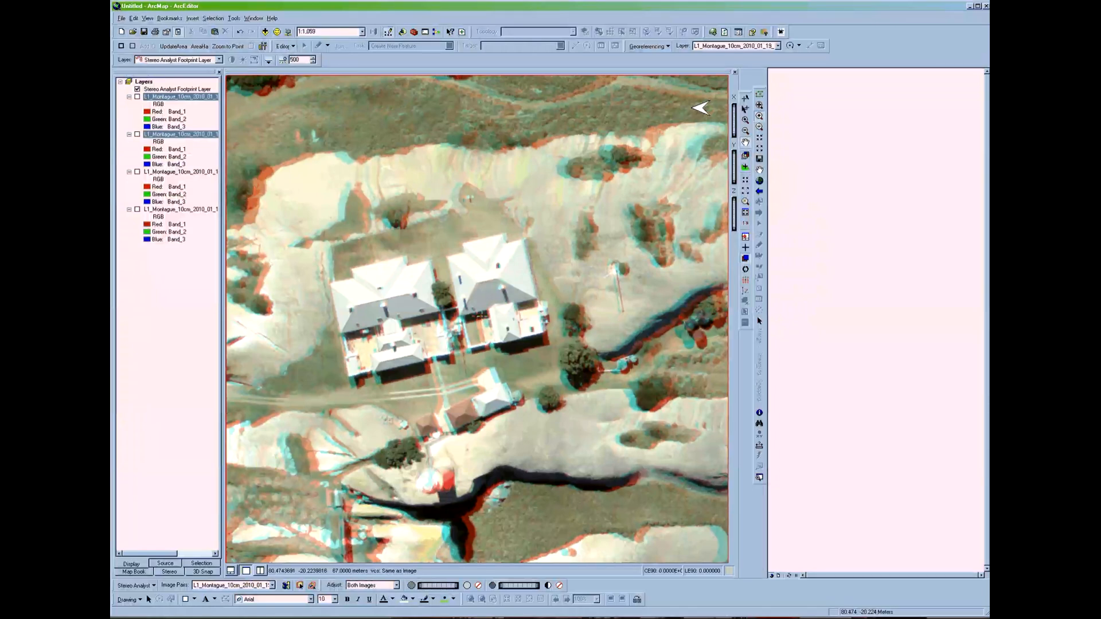
Step: Add the test3D_3D feature class from Three_D_3D_MGA_ZONE55 to the Layers data frame, dismissing the coordinate system warning
{"action": "left_click", "coordinate": [144, 82]}
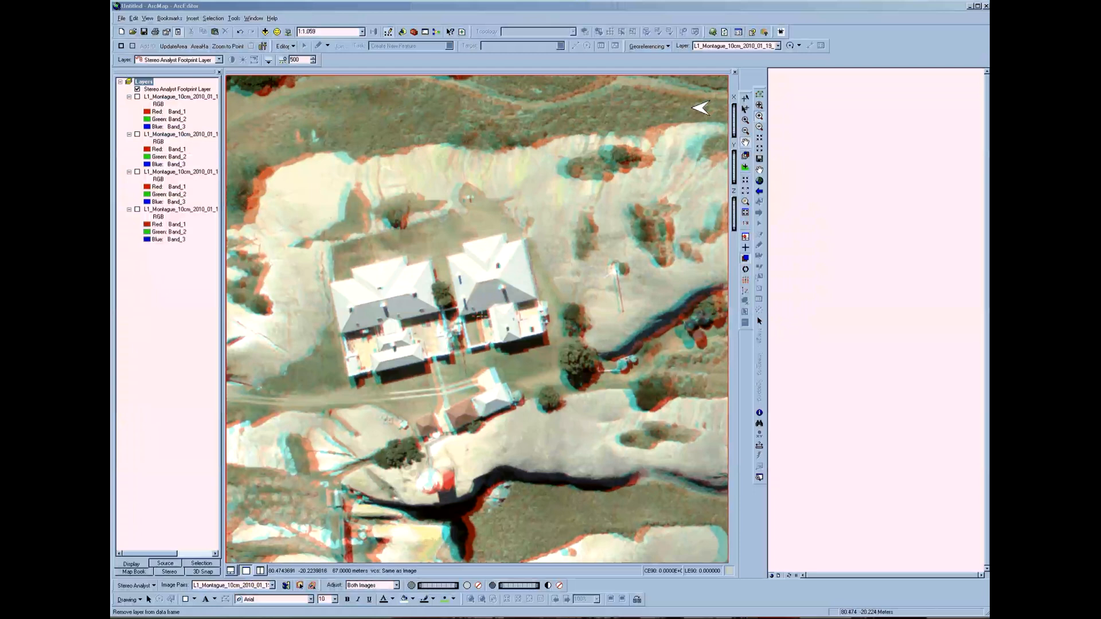
{"action": "left_click", "coordinate": [321, 17]}
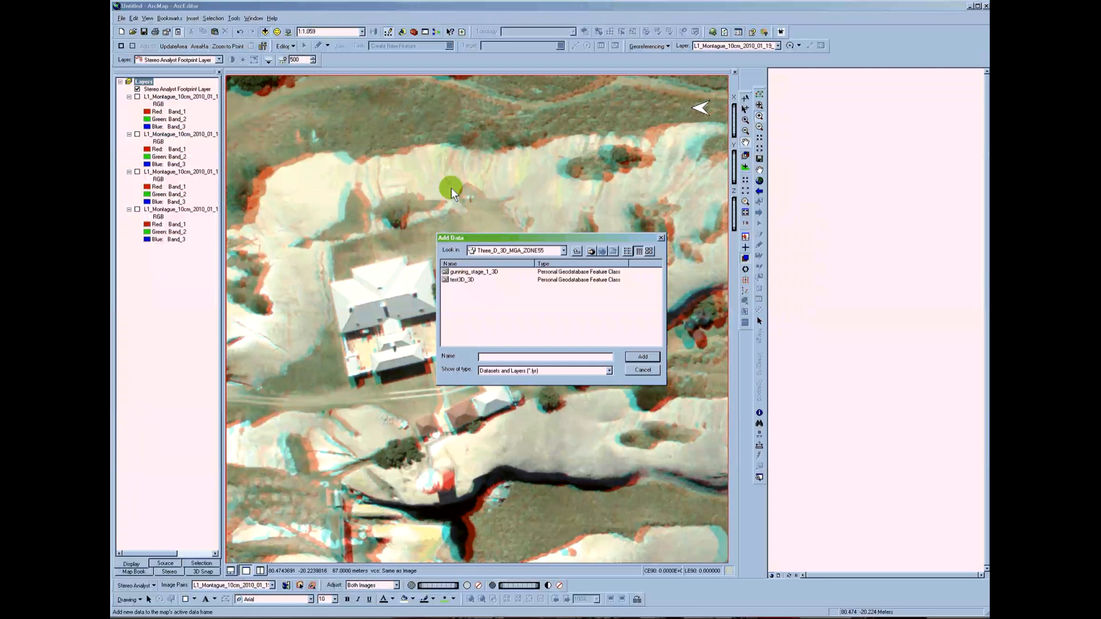
{"action": "left_click", "coordinate": [482, 277]}
{"action": "left_click", "coordinate": [641, 358]}
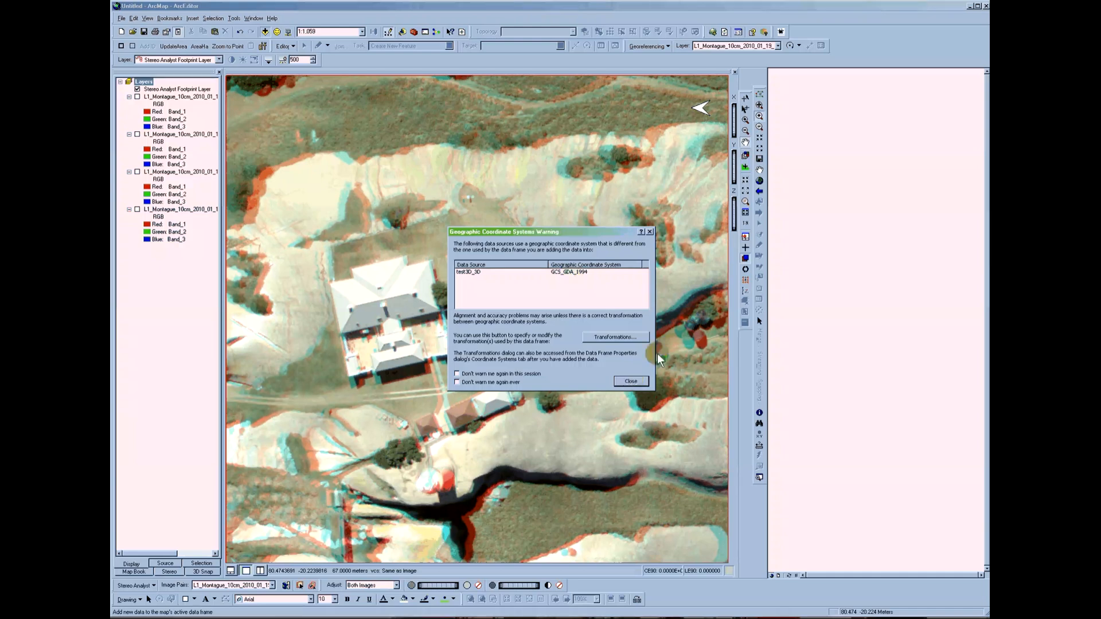
{"action": "left_click", "coordinate": [633, 382]}
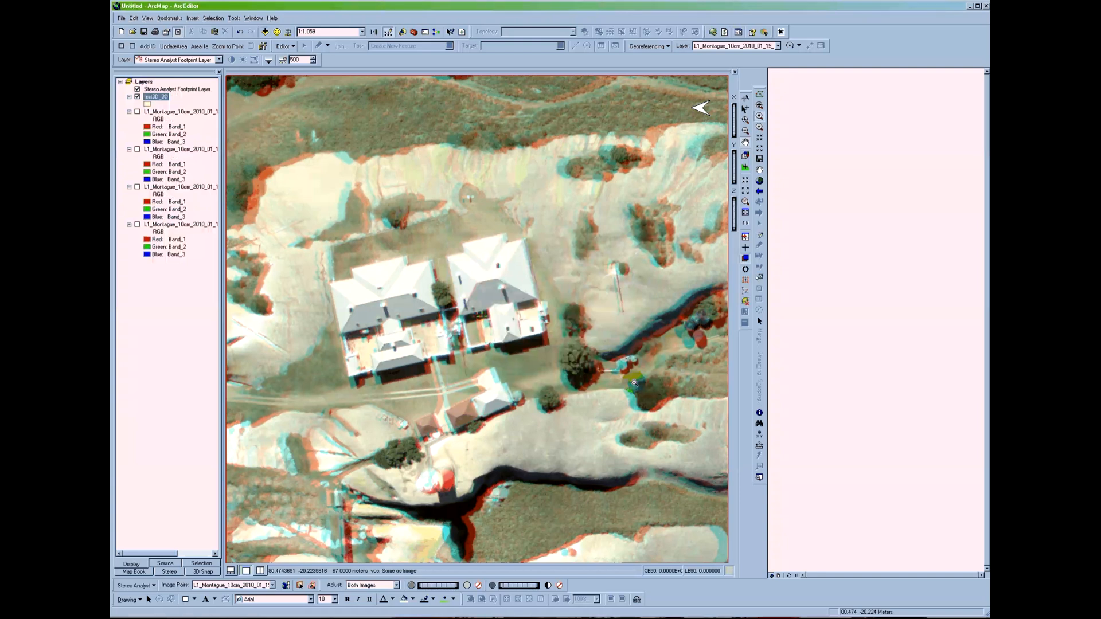
Step: Confirm the custom LSR Anchored coordinate system for the Layers data frame, accepting its use despite the geographic coordinate system warning
{"action": "left_click", "coordinate": [148, 82]}
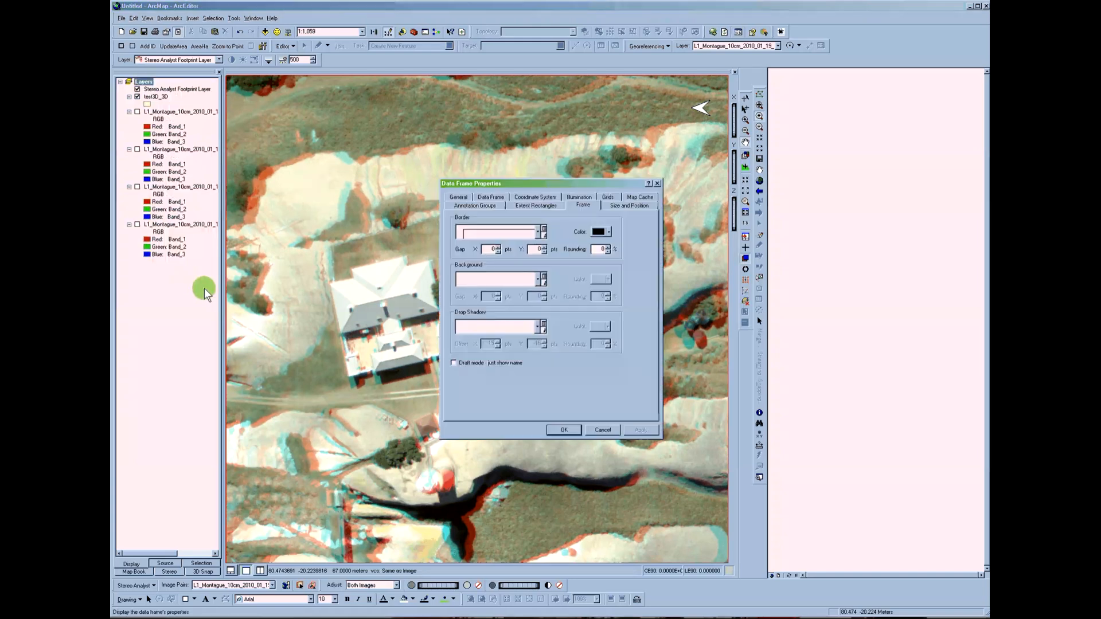
{"action": "left_click", "coordinate": [531, 197]}
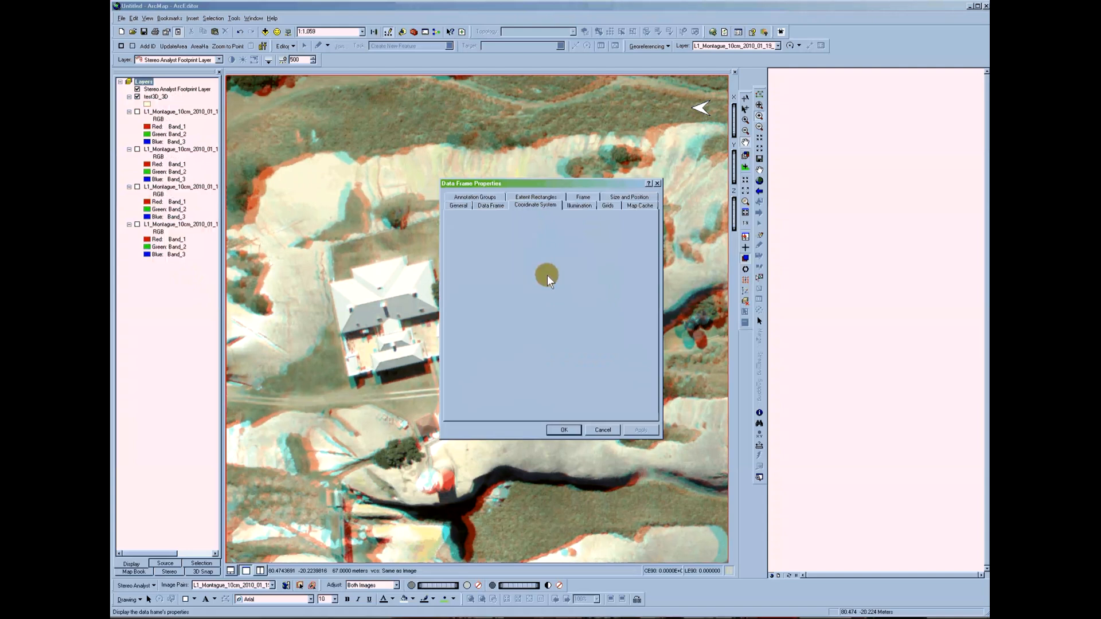
{"action": "left_click", "coordinate": [493, 352]}
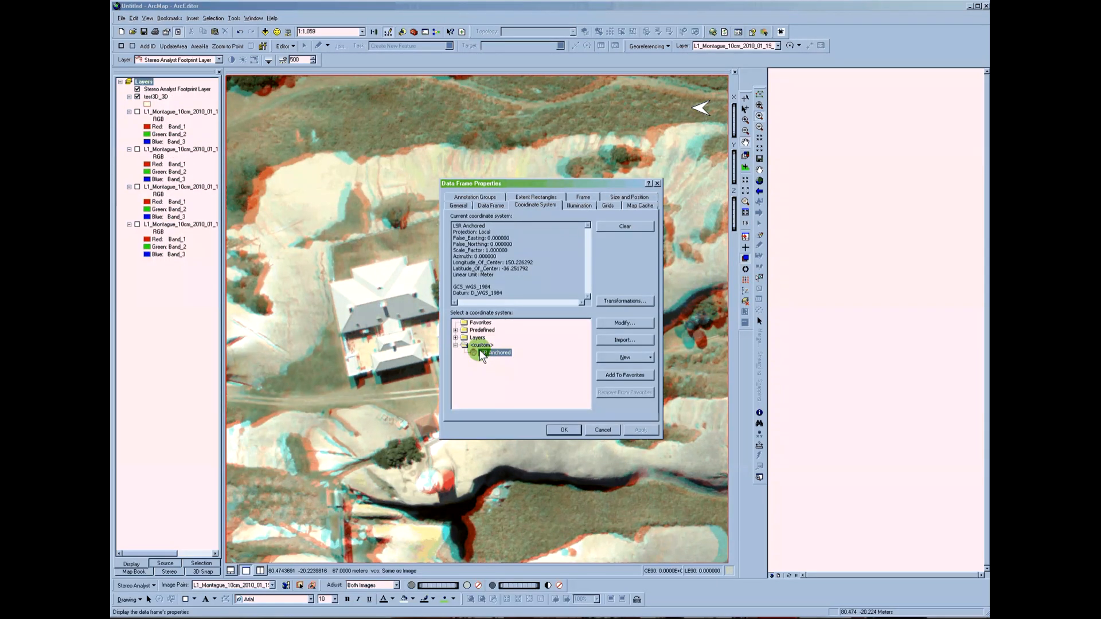
{"action": "double_click", "coordinate": [517, 347]}
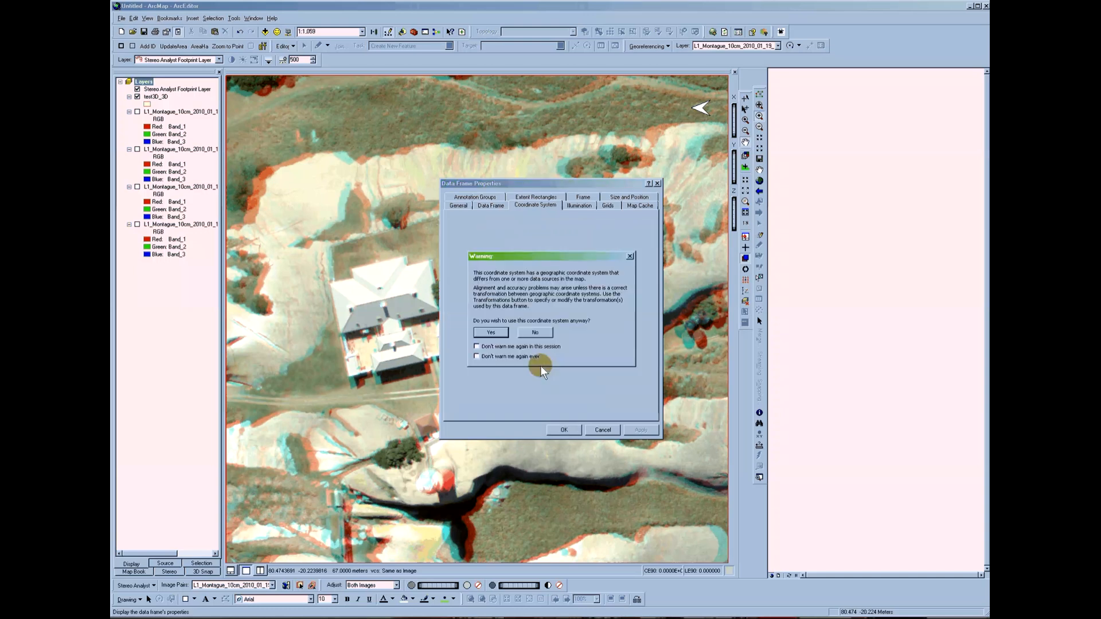
{"action": "left_click", "coordinate": [491, 333]}
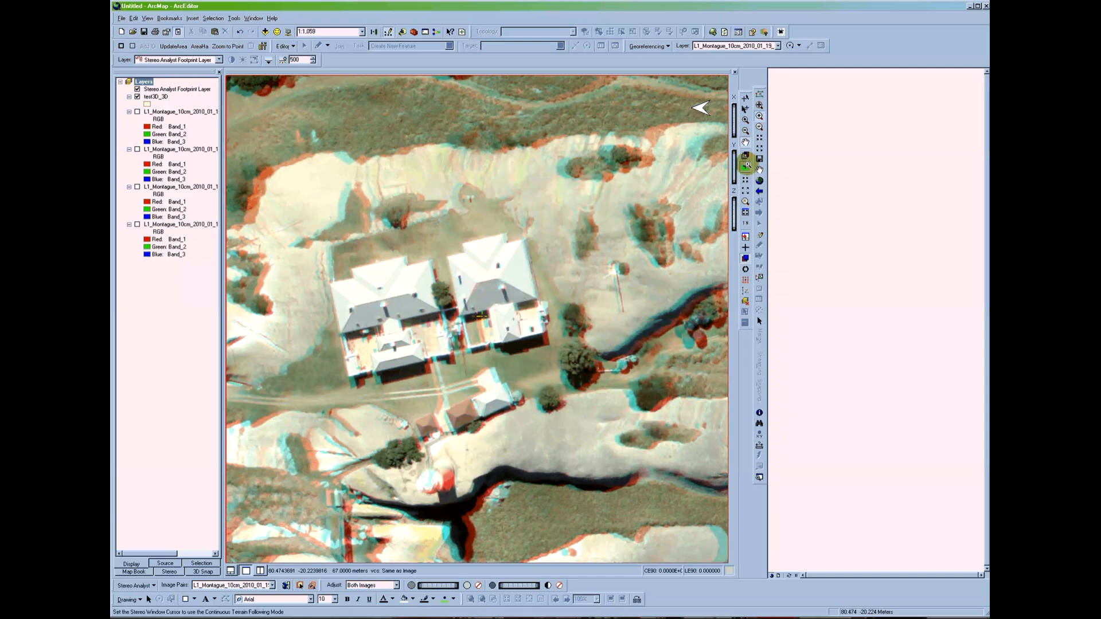
Step: Turn on Continuous Terrain Following Mode for the stereo cursor and activate the 3D floating cursor in the stereo window
{"action": "left_click", "coordinate": [746, 165]}
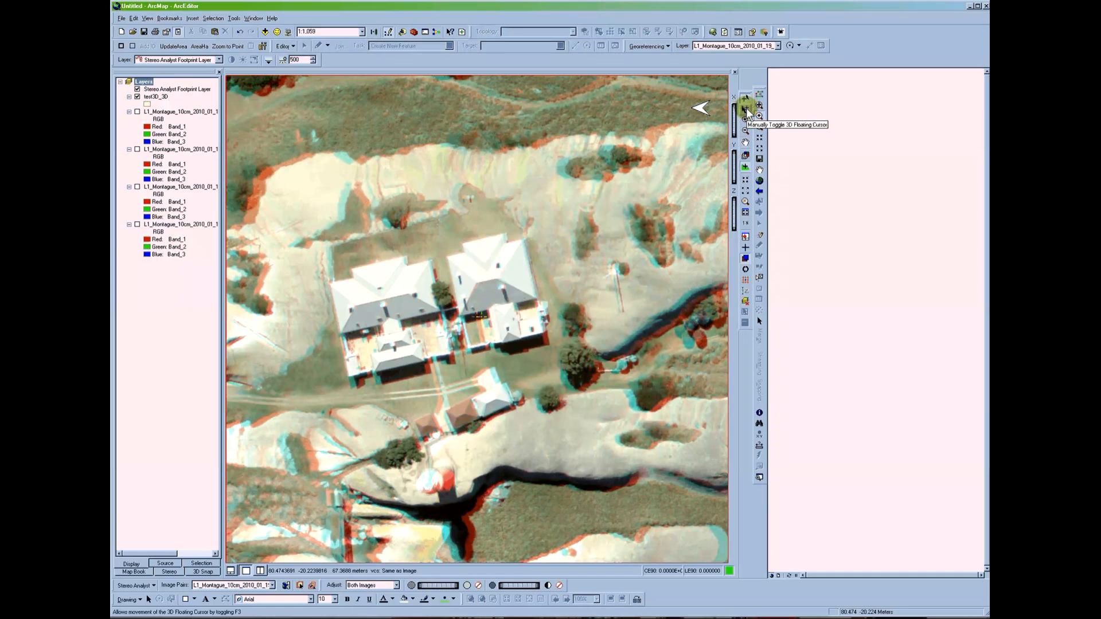
{"action": "left_click", "coordinate": [745, 108]}
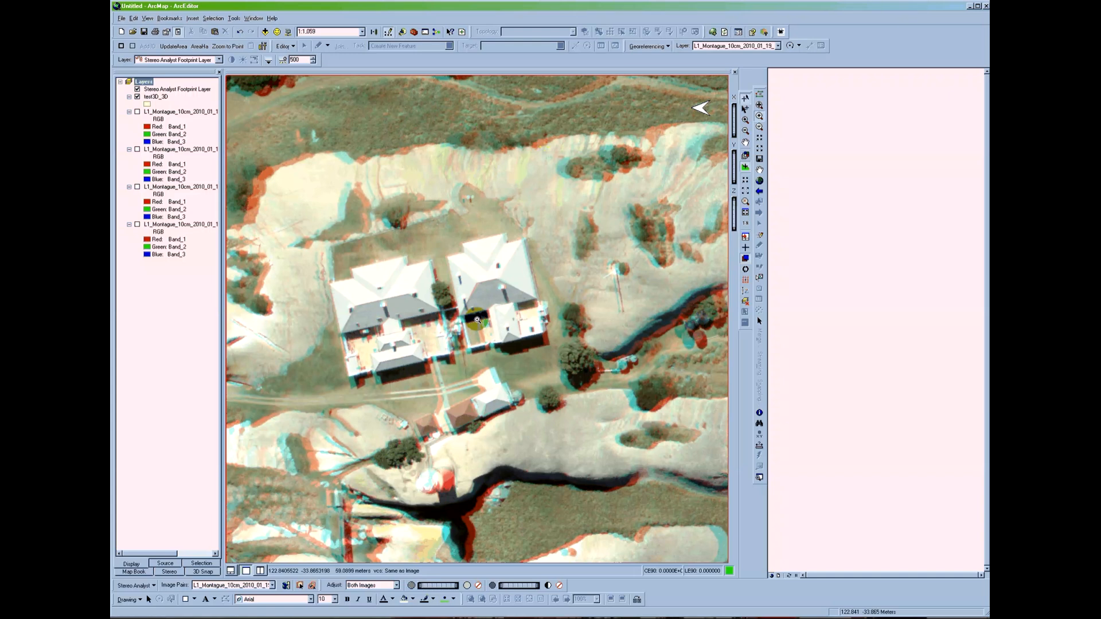
Step: Start an edit session on the test3D_3D layer, proceeding despite its different coordinate system
{"action": "left_click", "coordinate": [759, 235]}
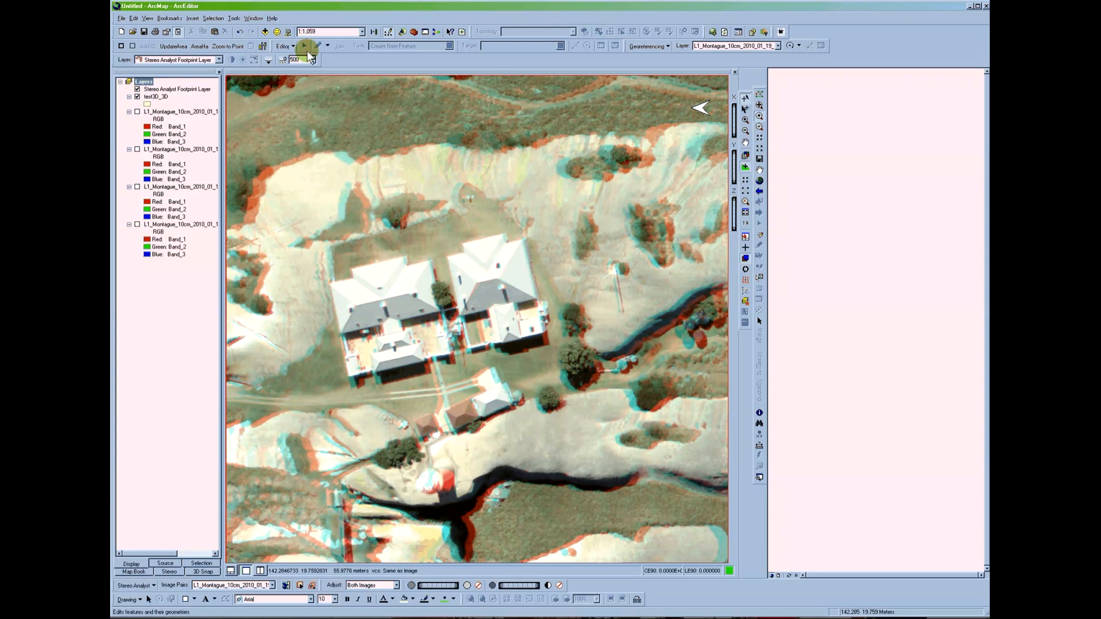
{"action": "left_click", "coordinate": [284, 46]}
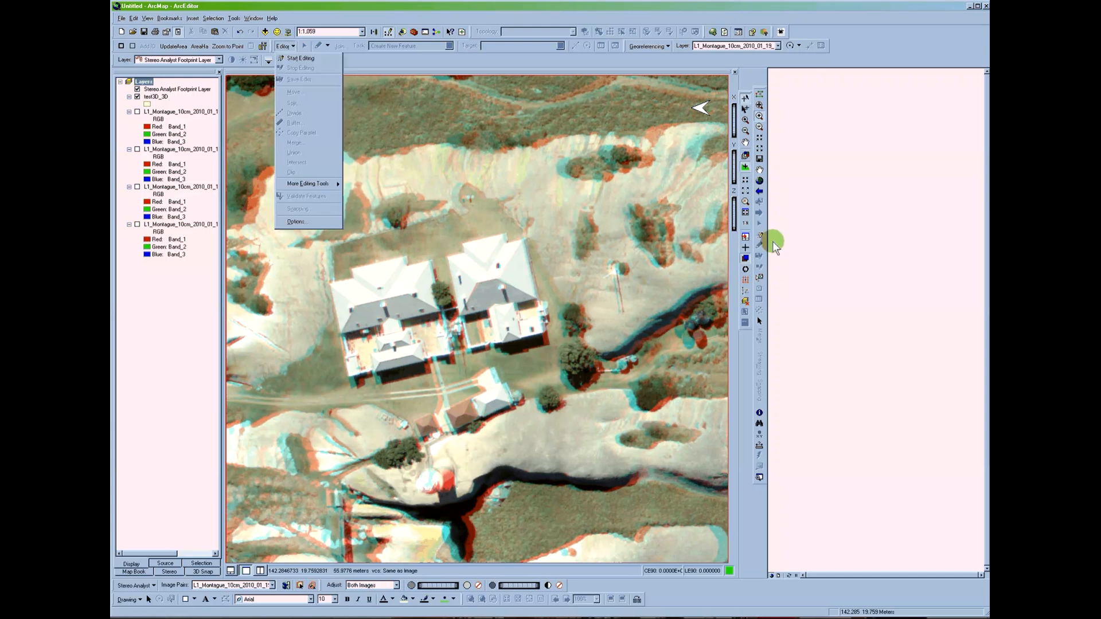
{"action": "left_click", "coordinate": [760, 235]}
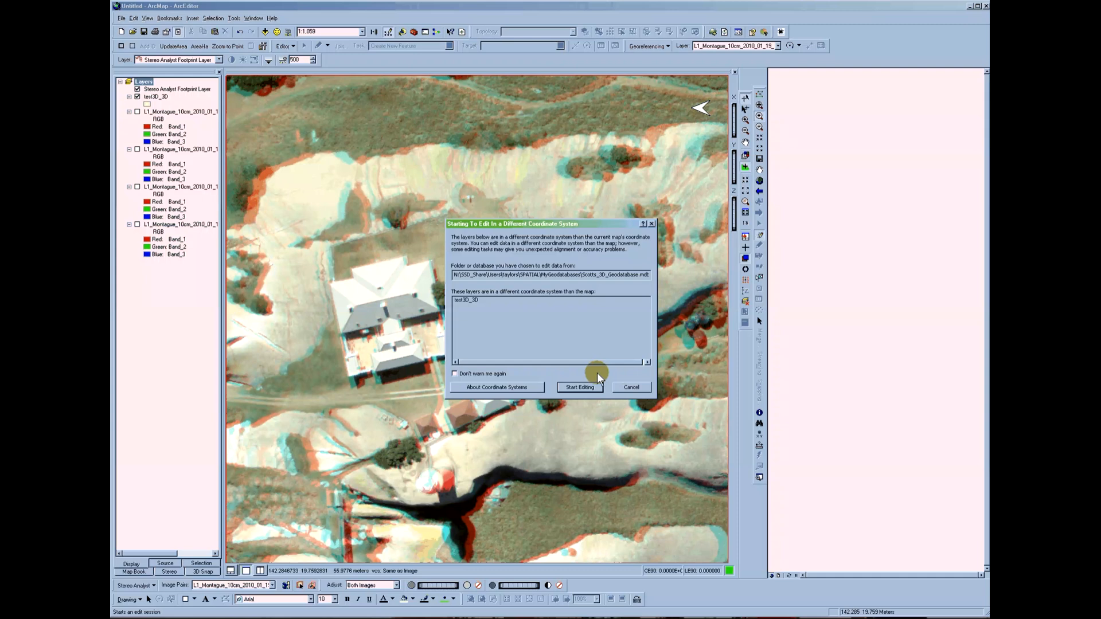
{"action": "left_click", "coordinate": [581, 388]}
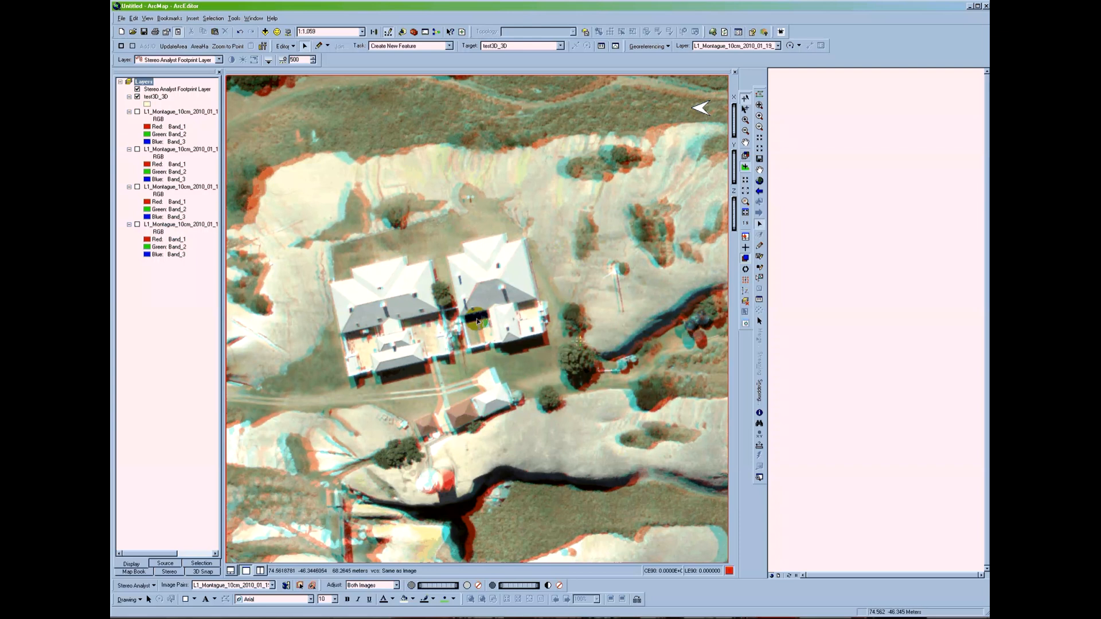
Step: Digitize a 3D polygon with a perimeter of about 186 m around the two large houses in test3D_3D
{"action": "left_click", "coordinate": [760, 247]}
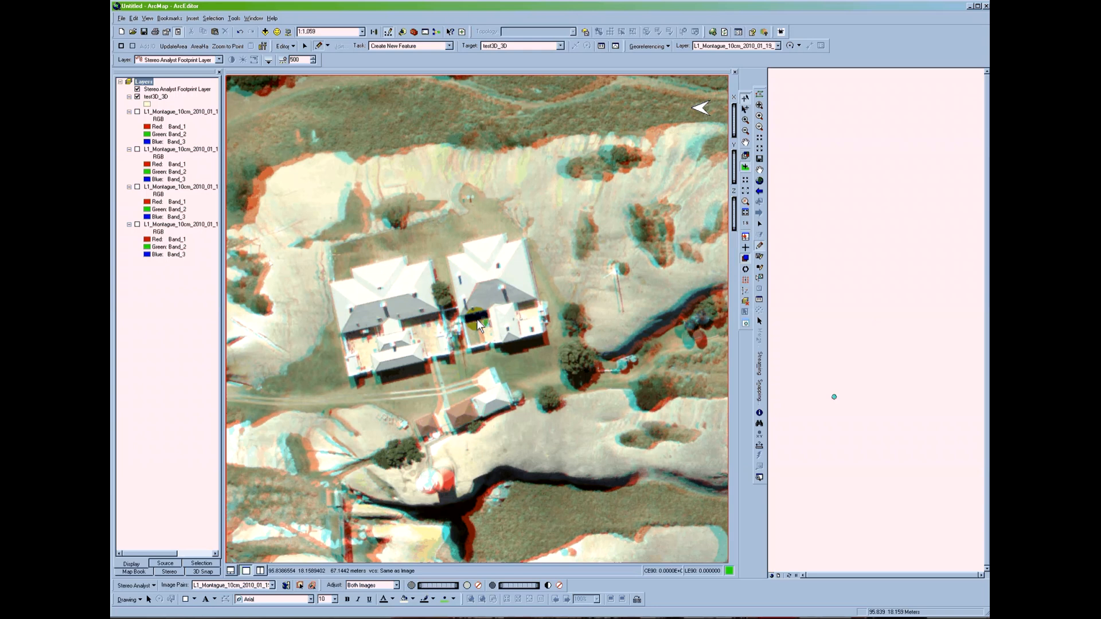
{"action": "left_click", "coordinate": [335, 246]}
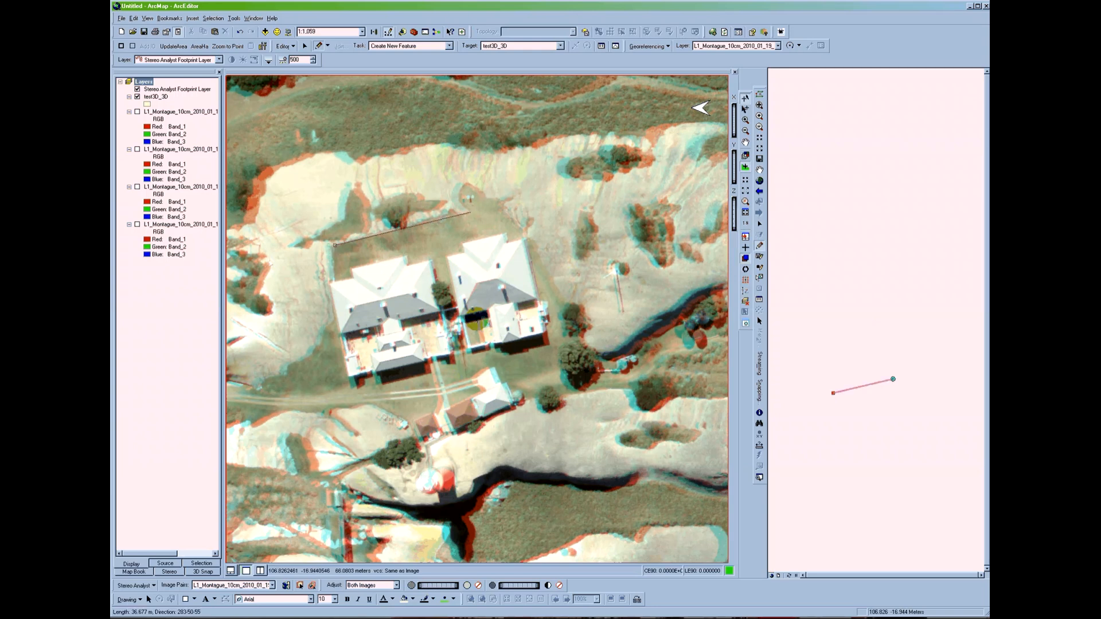
{"action": "left_click", "coordinate": [498, 201]}
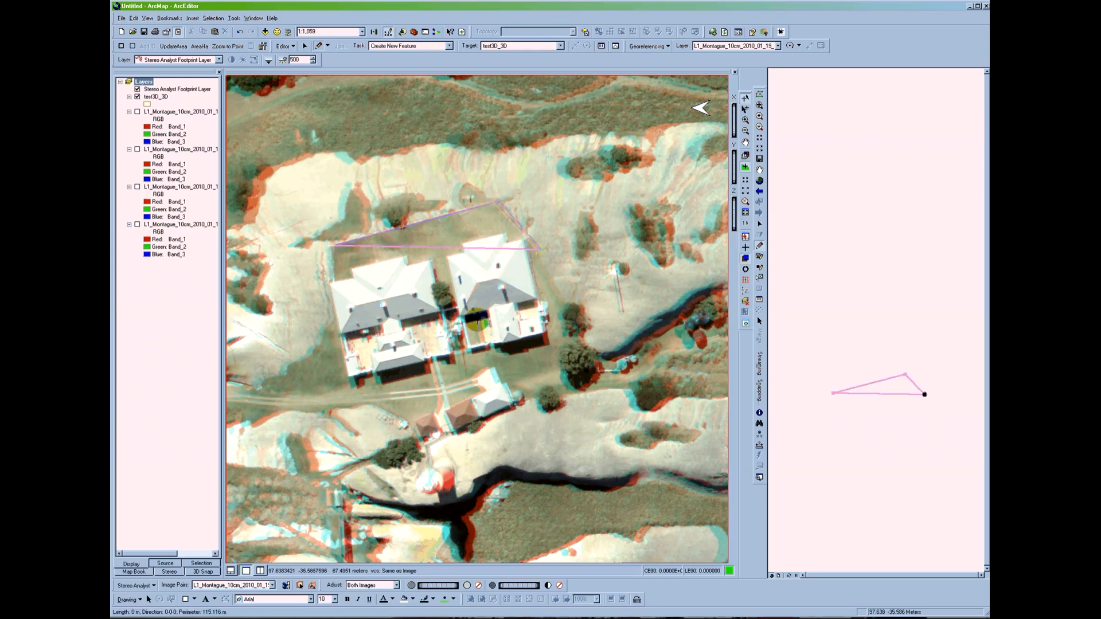
{"action": "left_click", "coordinate": [541, 250]}
{"action": "left_click", "coordinate": [584, 333]}
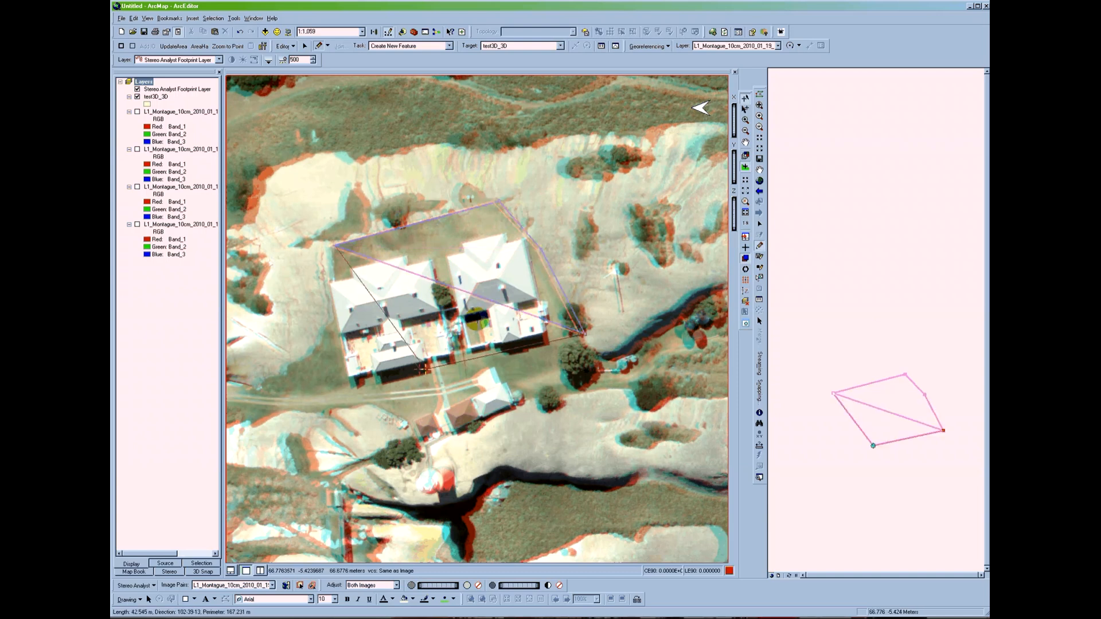
{"action": "left_click", "coordinate": [354, 395]}
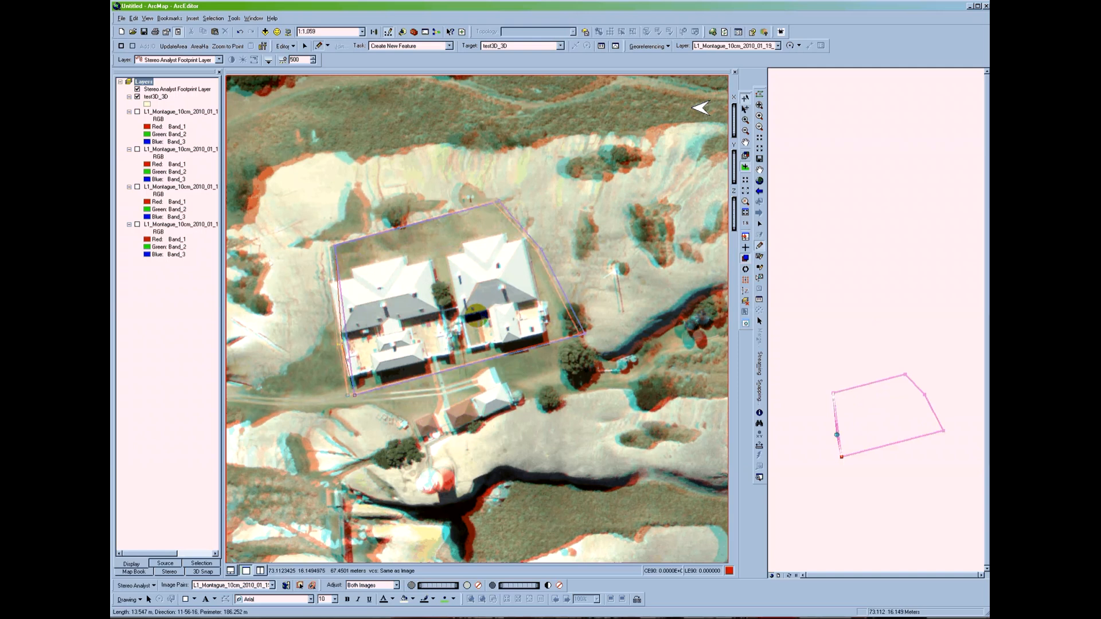
{"action": "key", "text": "F2"}
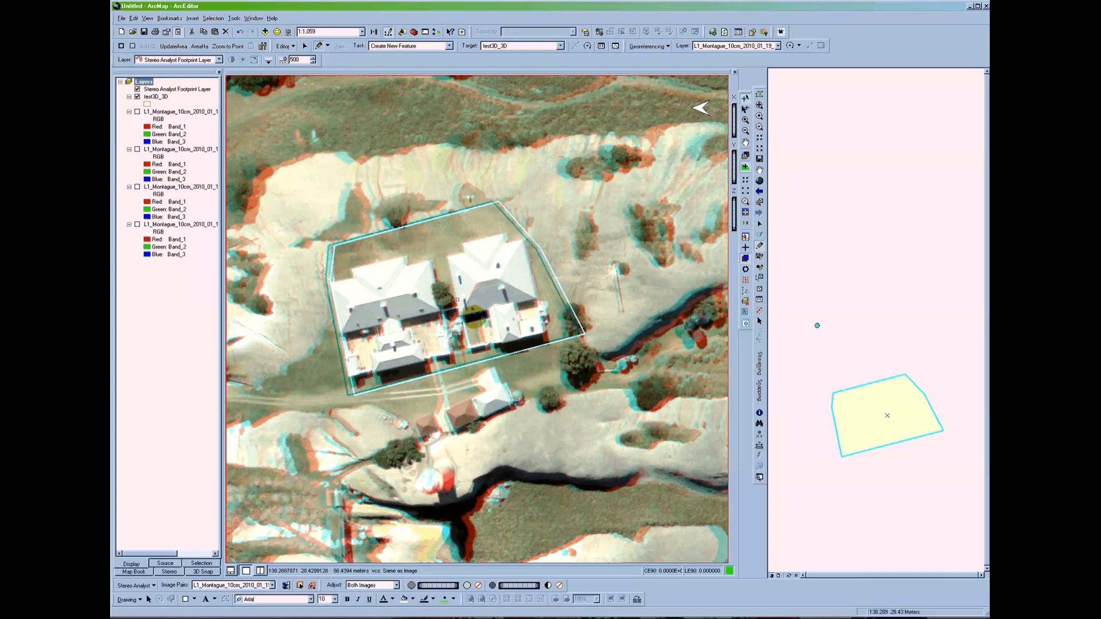
Step: Add an adjoining irregular polygon against the upper-left edge of the house polygon using the Auto Complete Polygon task, sketching about 62 m
{"action": "left_click", "coordinate": [283, 46]}
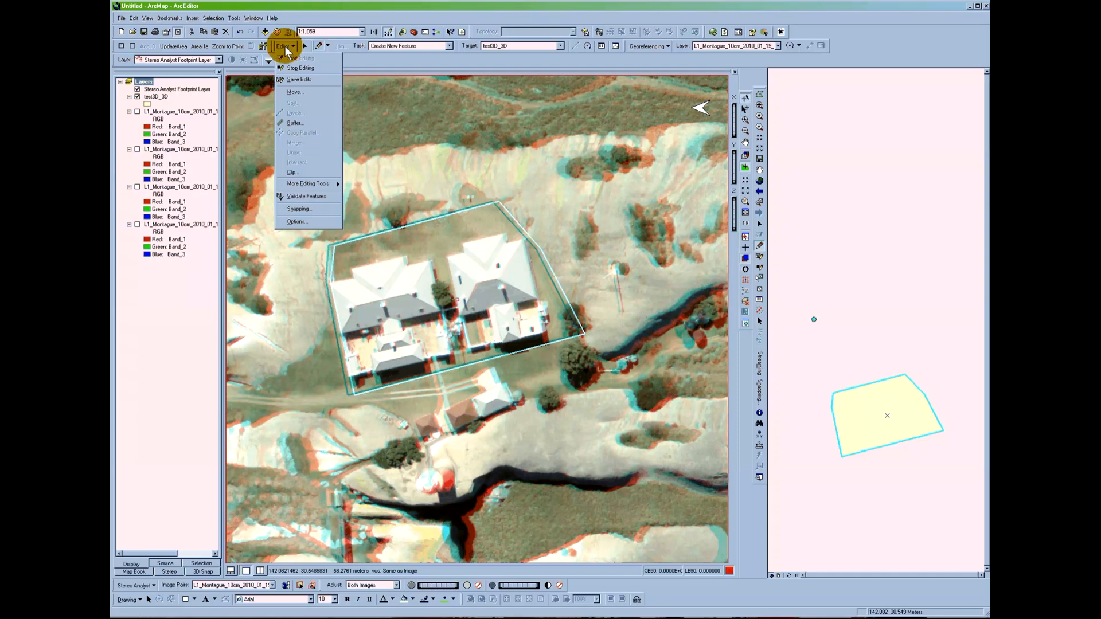
{"action": "left_click", "coordinate": [410, 46]}
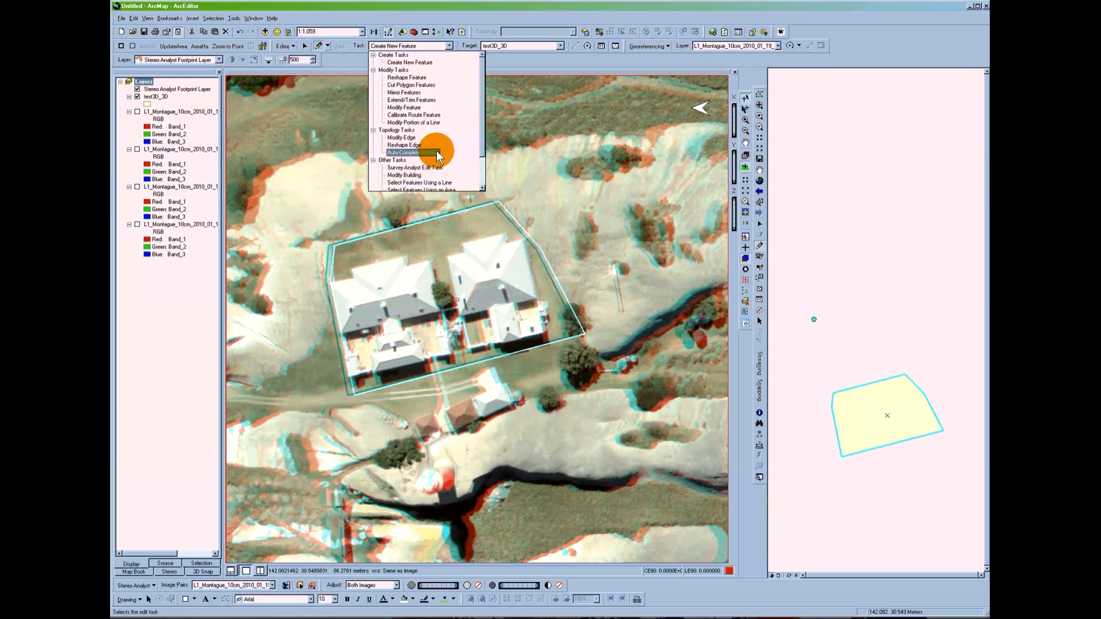
{"action": "left_click", "coordinate": [438, 153]}
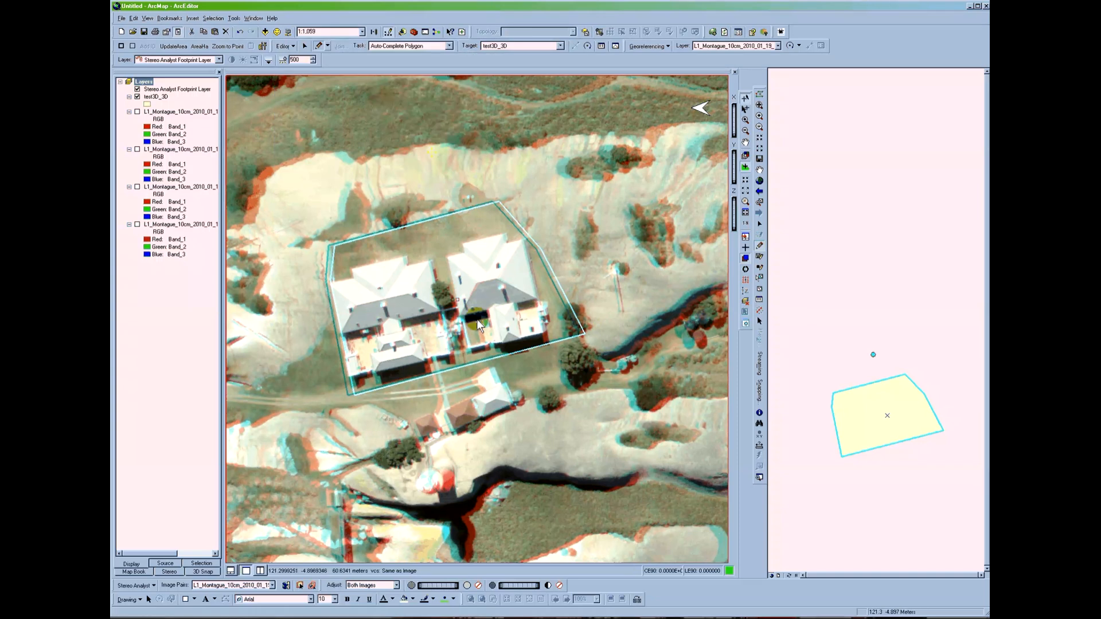
{"action": "left_click", "coordinate": [395, 240]}
{"action": "left_click", "coordinate": [375, 207]}
{"action": "left_click", "coordinate": [357, 184]}
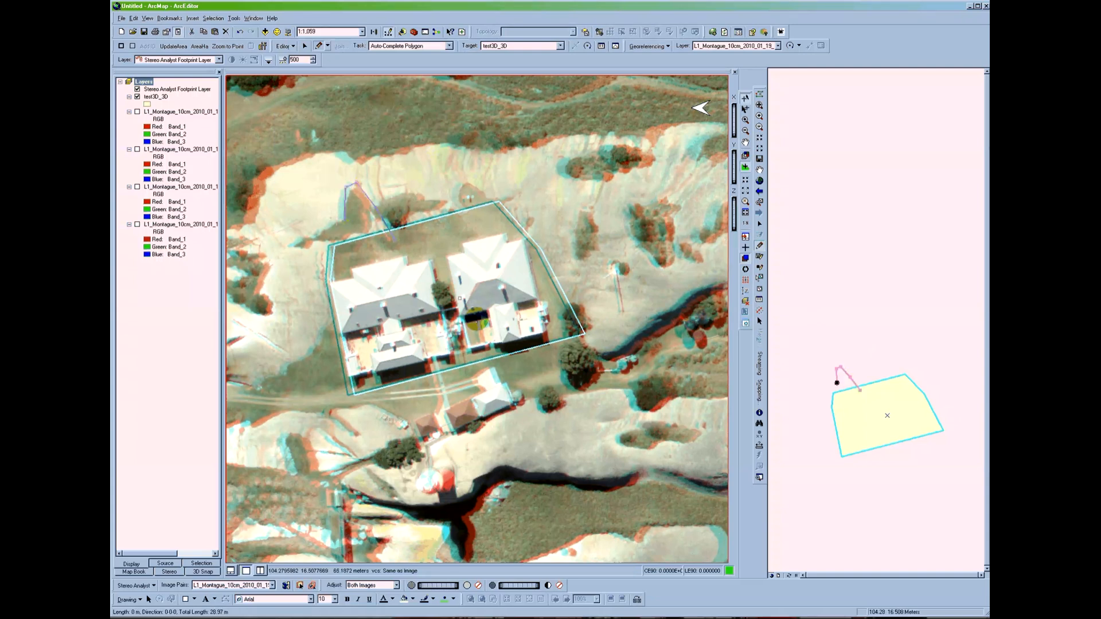
{"action": "left_click", "coordinate": [343, 220]}
{"action": "left_click", "coordinate": [290, 244]}
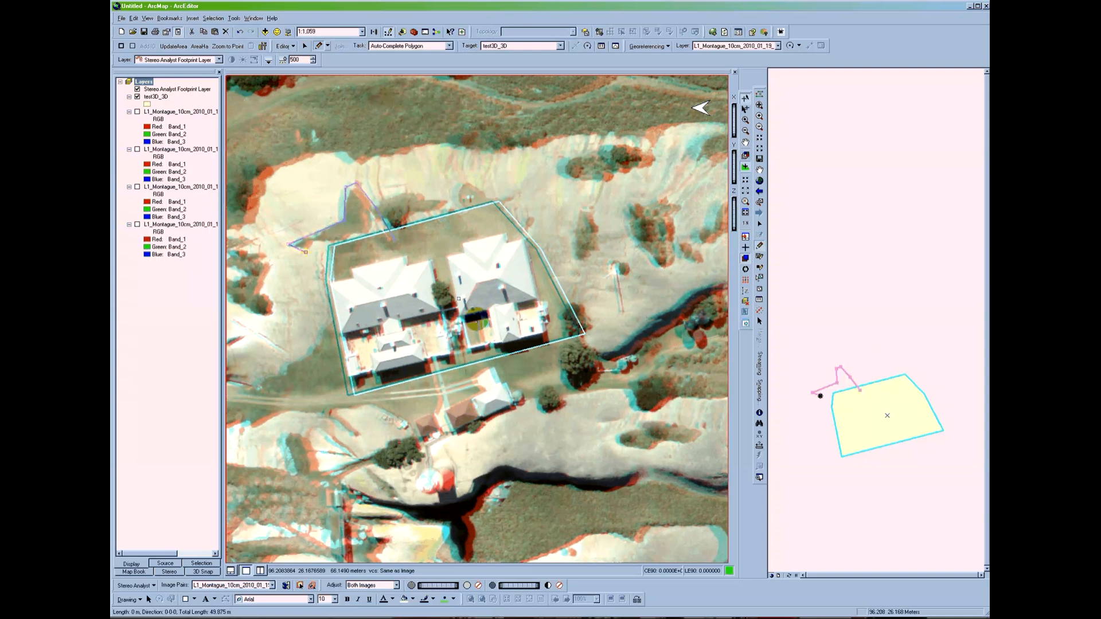
{"action": "left_click", "coordinate": [306, 251]}
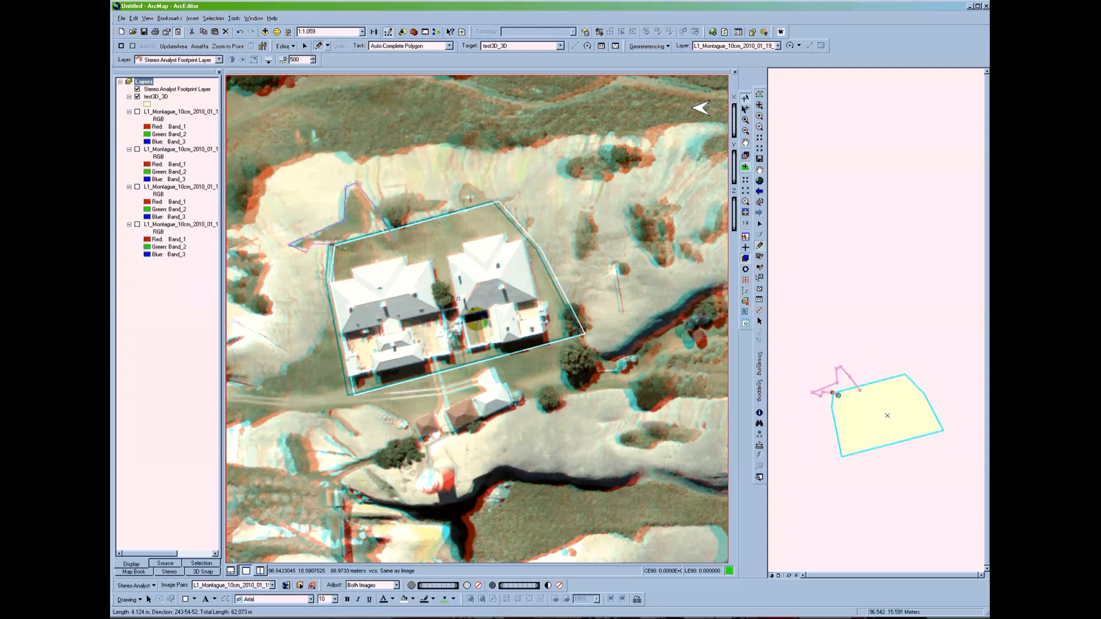
{"action": "key", "text": "F2"}
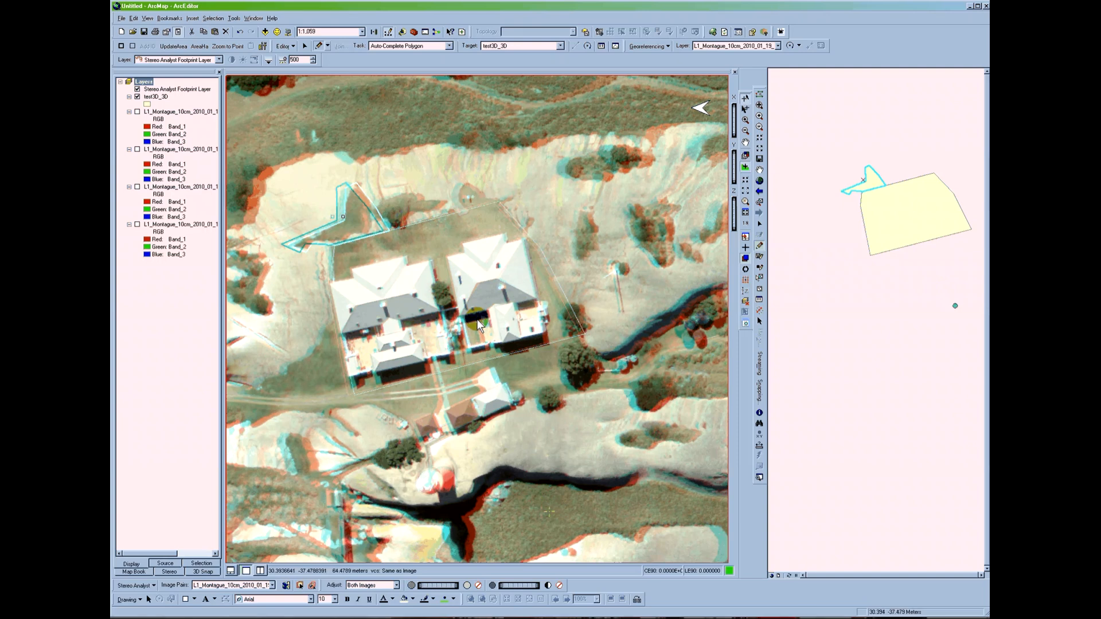
Step: Digitize a separate rounded polygon with a perimeter of about 99 m on the bare slope below the houses, using the Create New Feature task
{"action": "key", "text": "F3"}
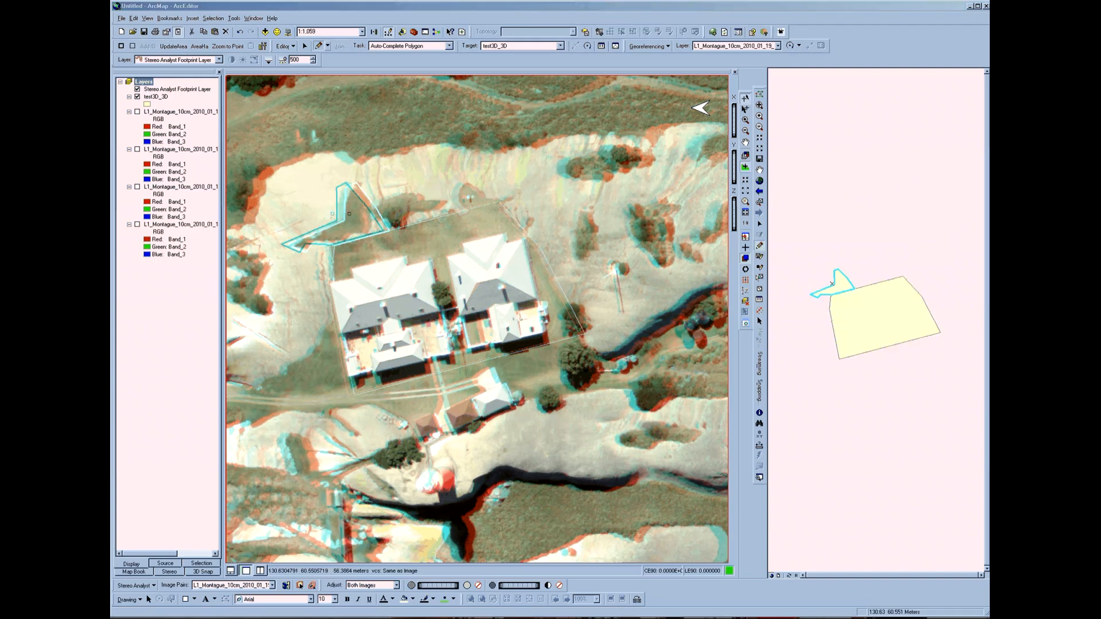
{"action": "key", "text": "F3"}
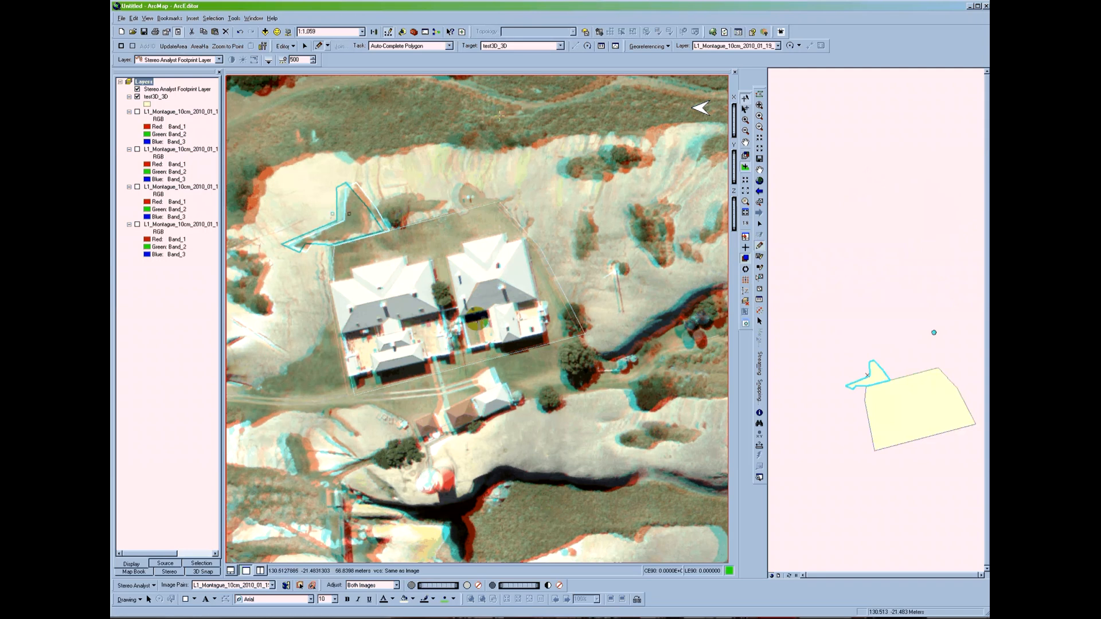
{"action": "left_click", "coordinate": [413, 46]}
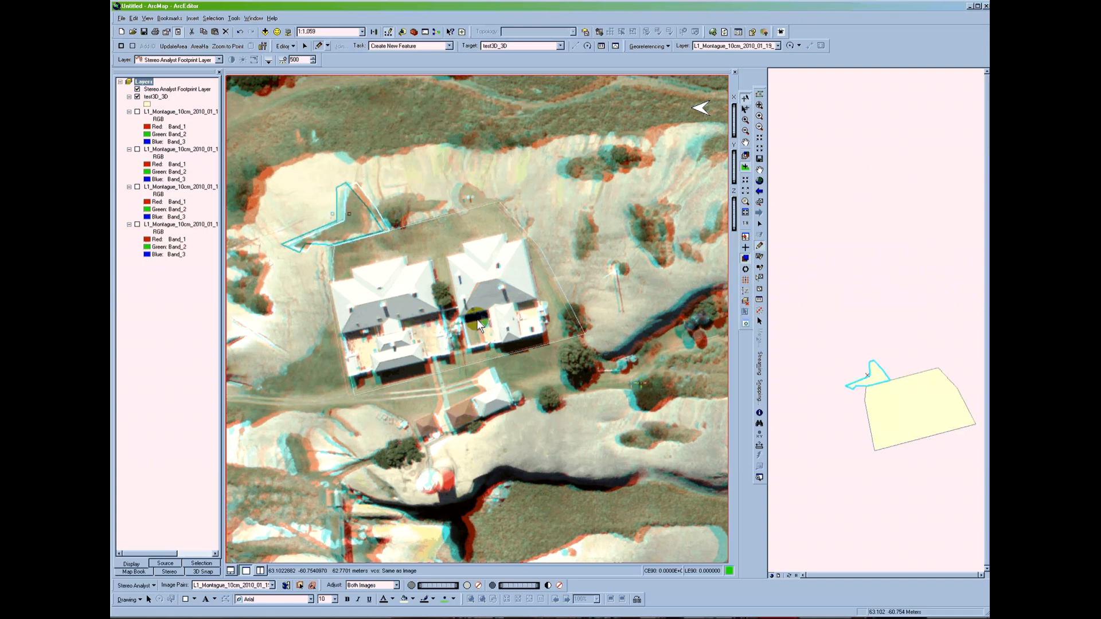
{"action": "key", "text": "F3"}
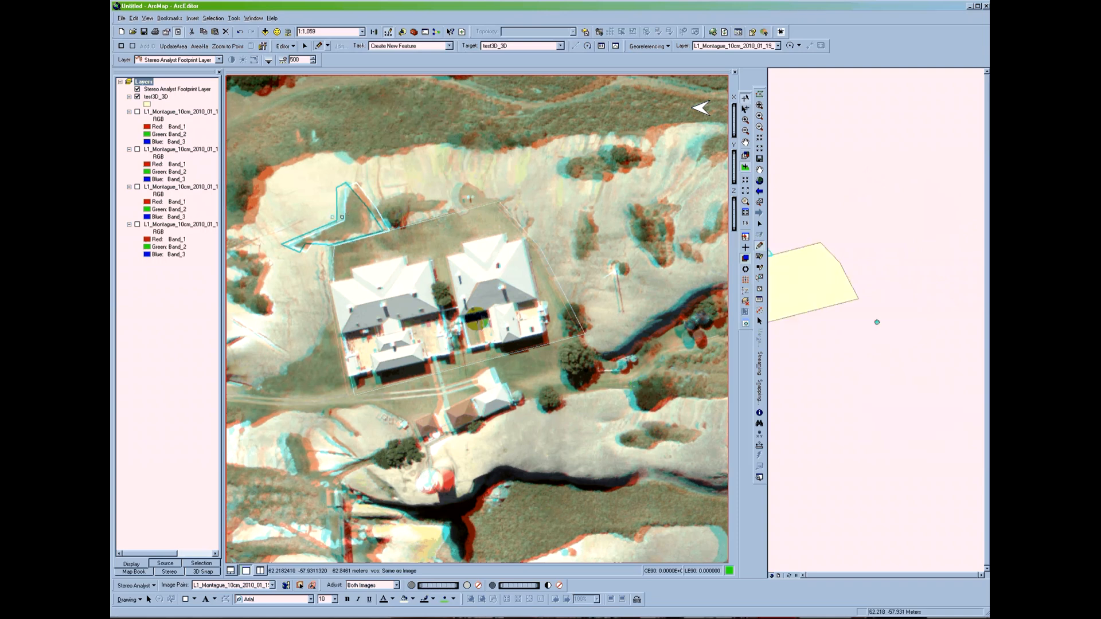
{"action": "left_click", "coordinate": [476, 320]}
{"action": "left_click", "coordinate": [567, 395]}
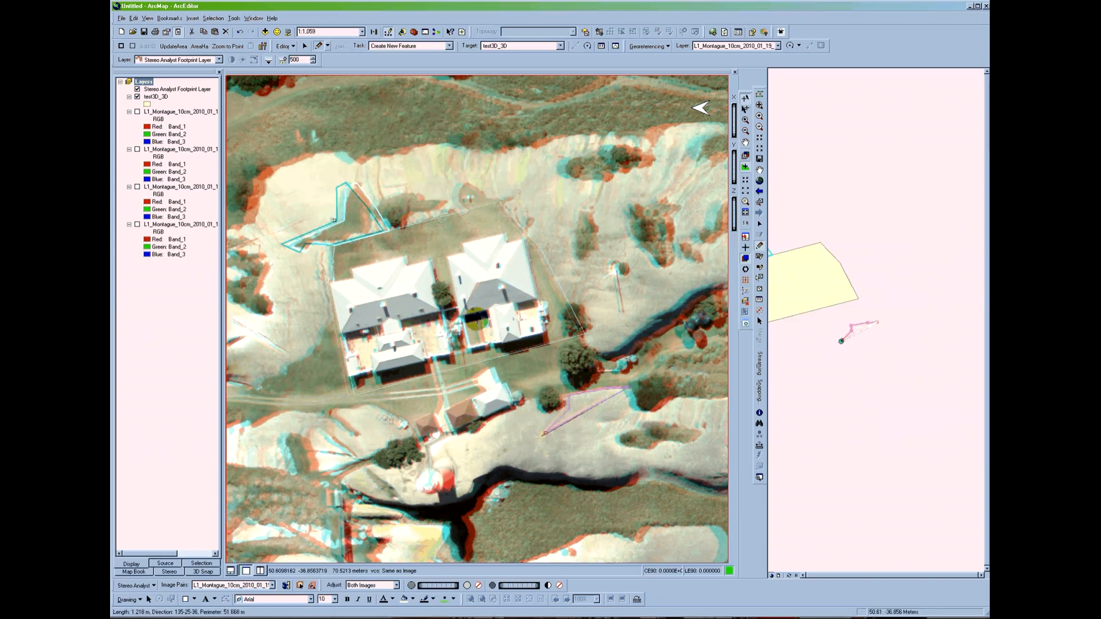
{"action": "left_click", "coordinate": [536, 483]}
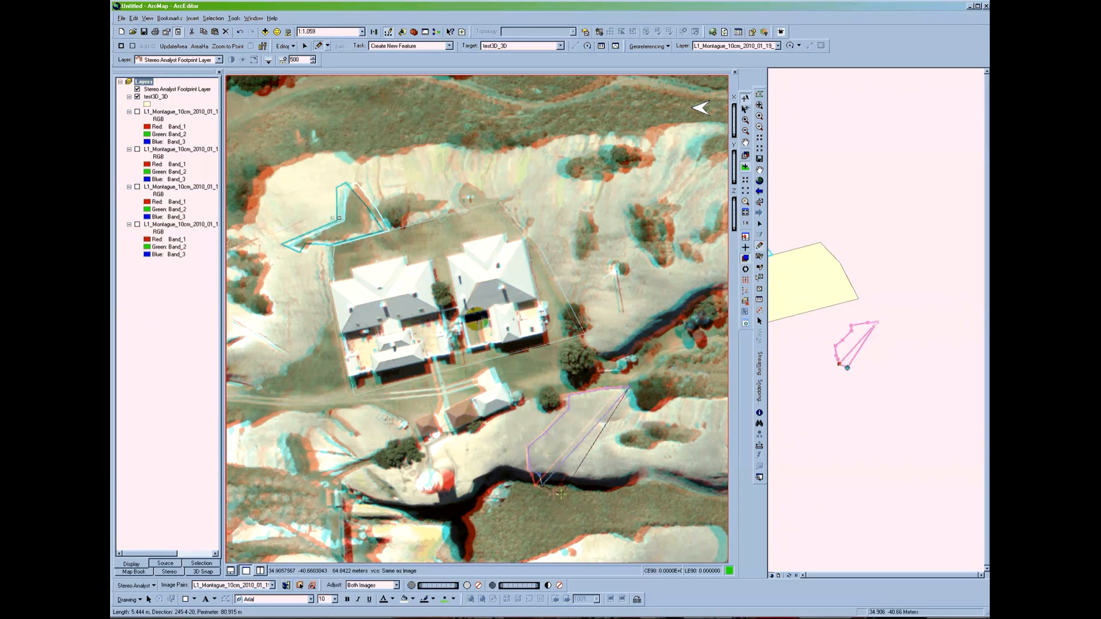
{"action": "left_click", "coordinate": [561, 493]}
{"action": "left_click", "coordinate": [595, 500]}
{"action": "left_click", "coordinate": [617, 499]}
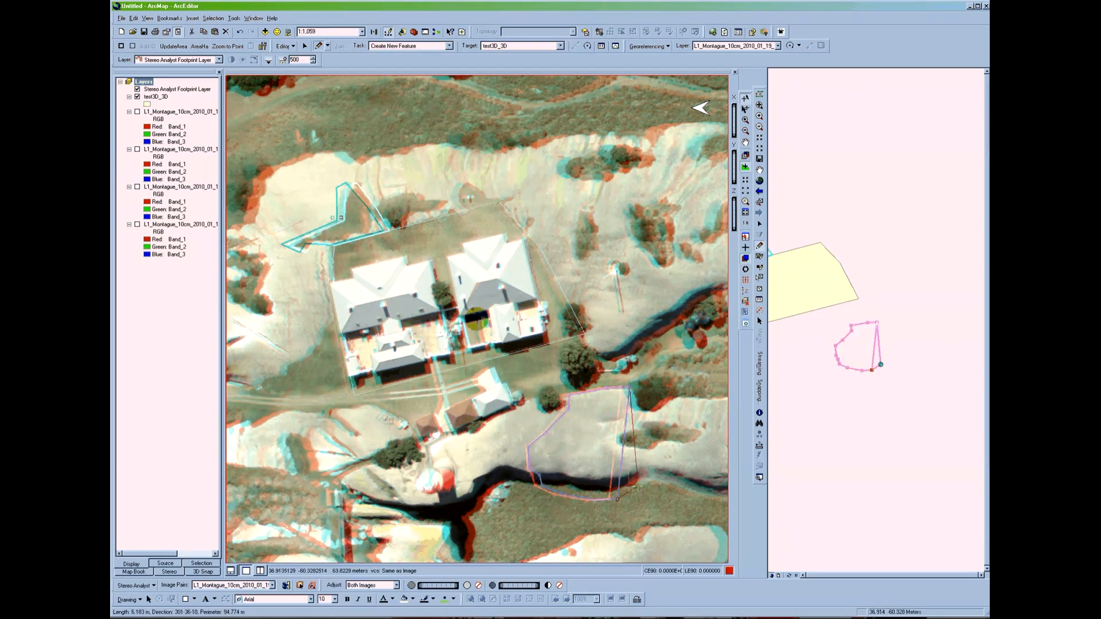
{"action": "left_click", "coordinate": [638, 487]}
{"action": "left_click", "coordinate": [643, 476]}
{"action": "left_click", "coordinate": [638, 457]}
{"action": "left_click", "coordinate": [621, 445]}
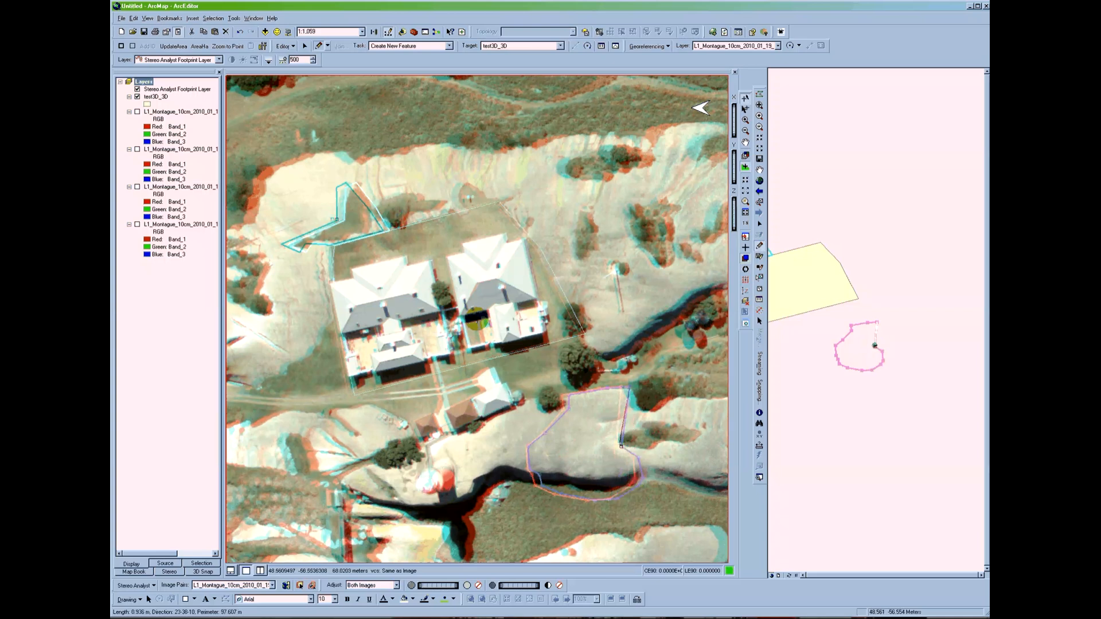
{"action": "left_click", "coordinate": [635, 408]}
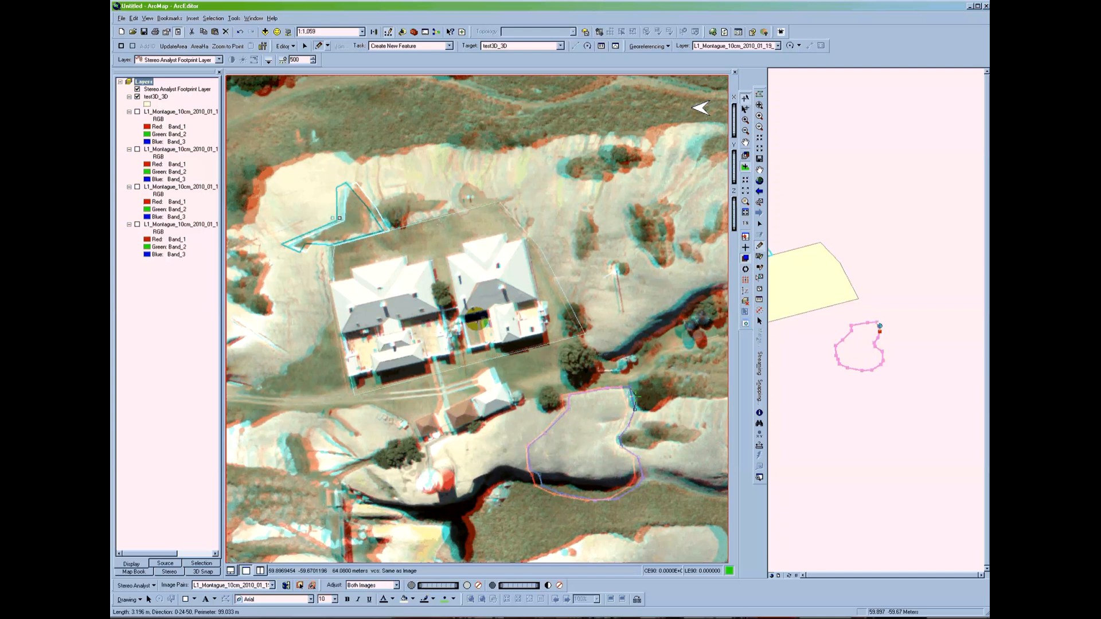
{"action": "double_click", "coordinate": [635, 397]}
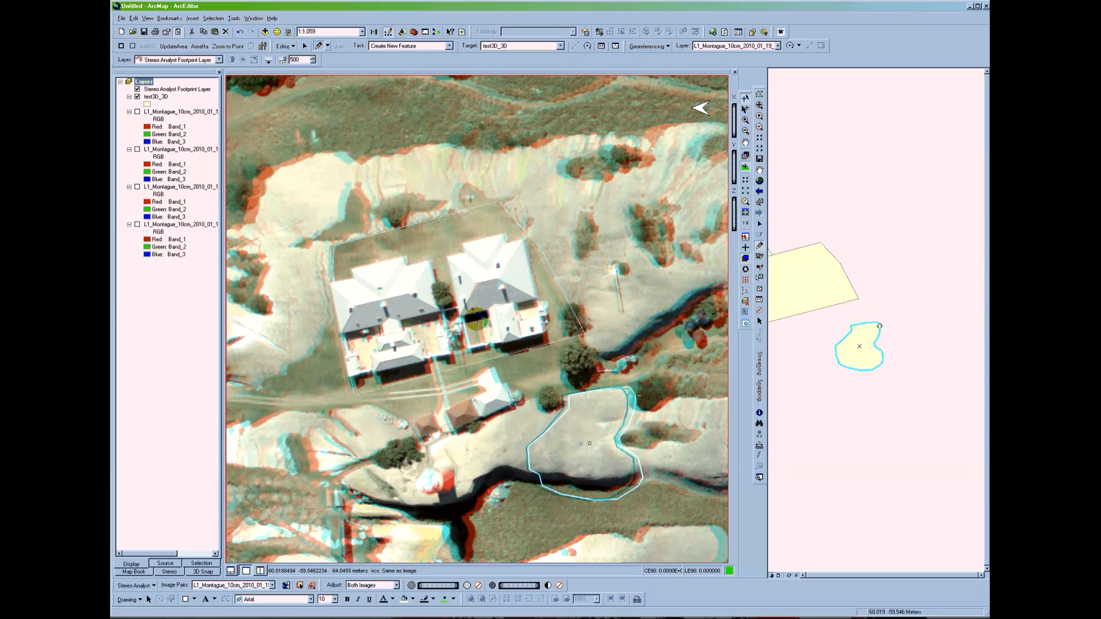
{"action": "left_click", "coordinate": [155, 33]}
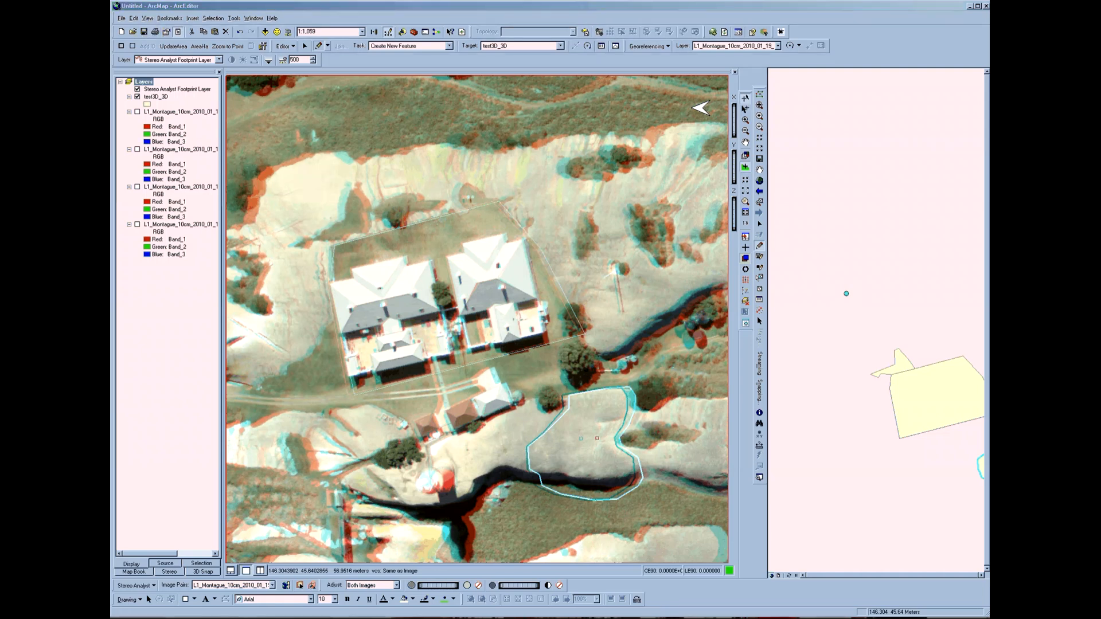
Step: Save the pending edits to test3D_3D and stop the edit session
{"action": "left_click", "coordinate": [477, 319]}
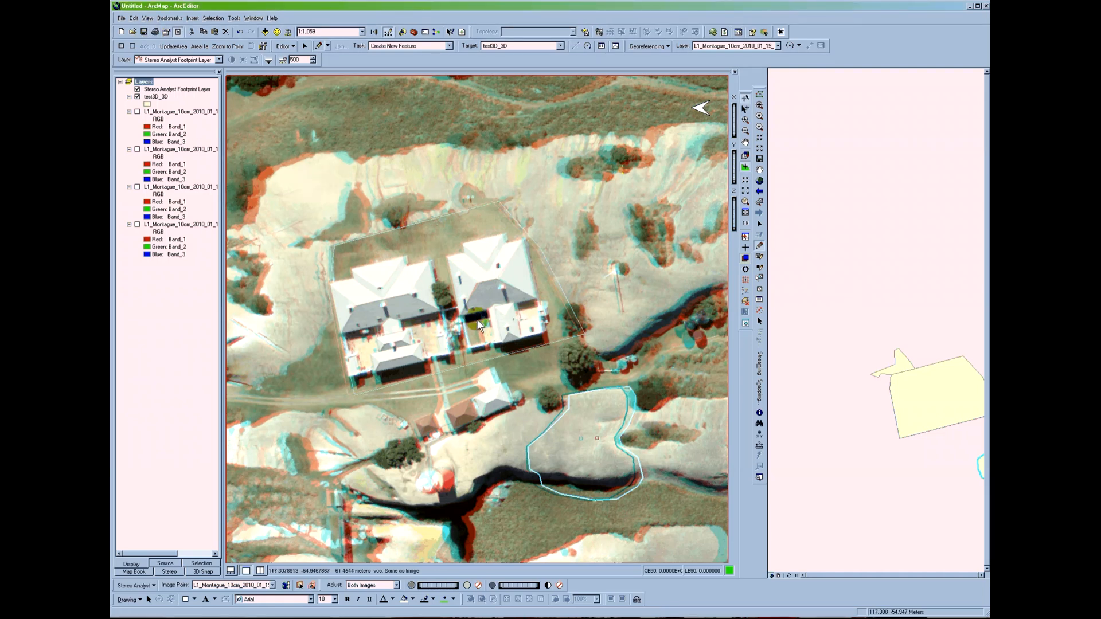
{"action": "left_click", "coordinate": [761, 237]}
{"action": "left_click", "coordinate": [760, 258]}
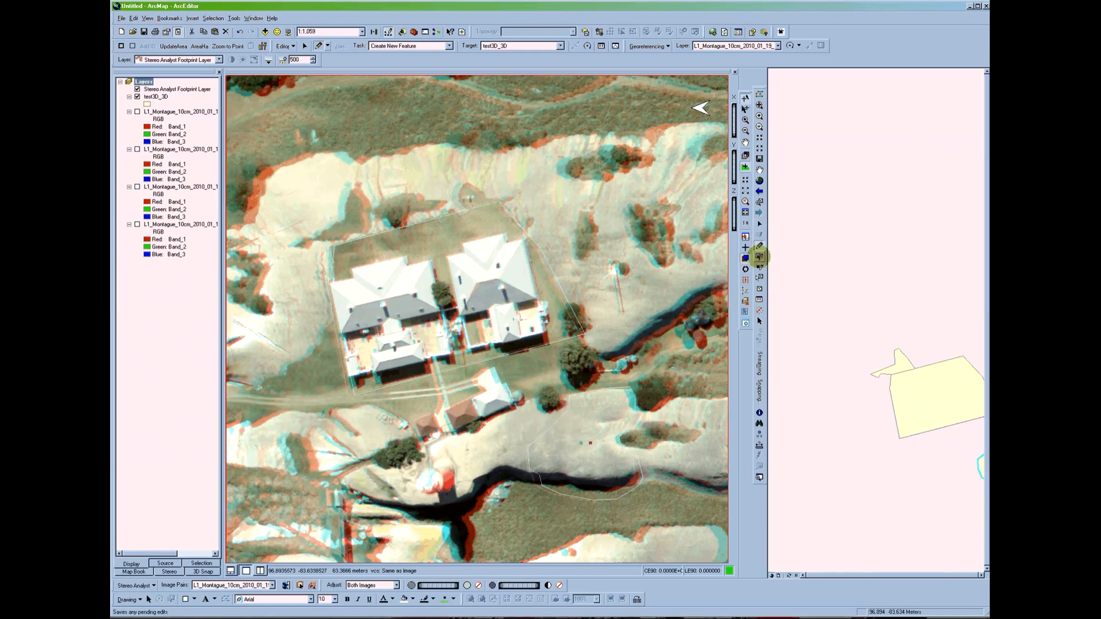
{"action": "left_click", "coordinate": [760, 268]}
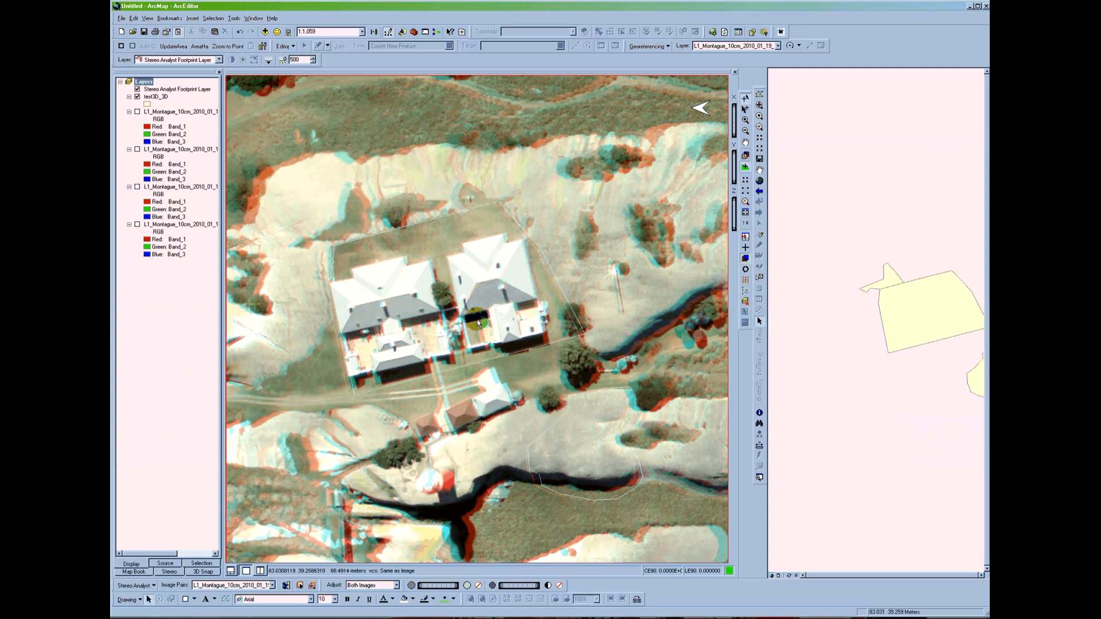
Step: Load another stereo image pair by picking its footprint on the 2D map, viewed wide enough to show the overlapping Montague Island footprints
{"action": "left_click", "coordinate": [300, 587]}
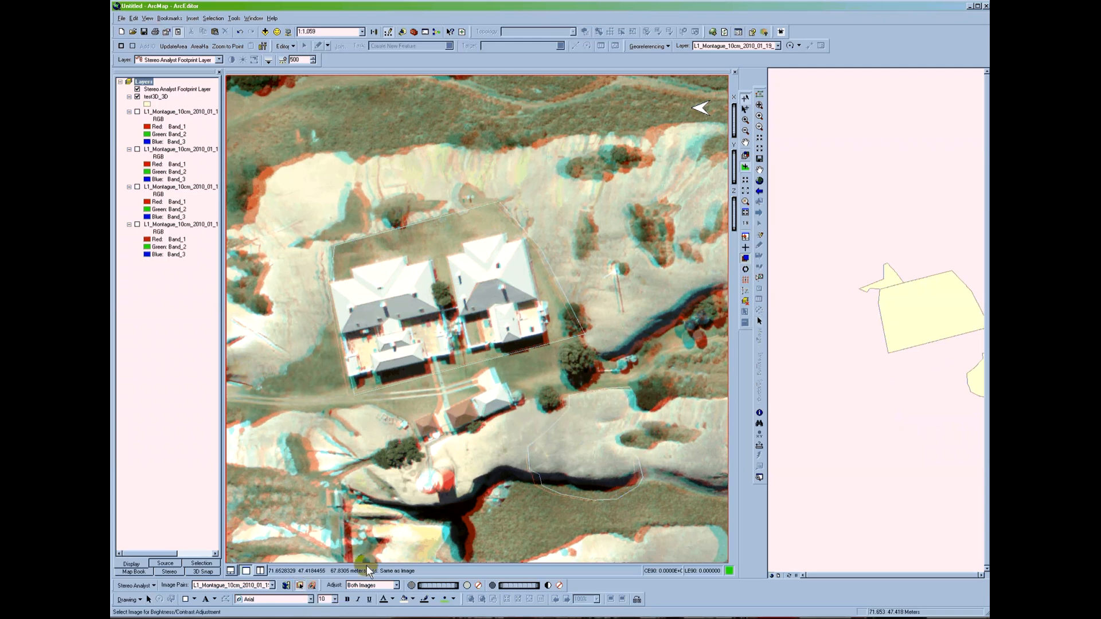
{"action": "left_click", "coordinate": [759, 107]}
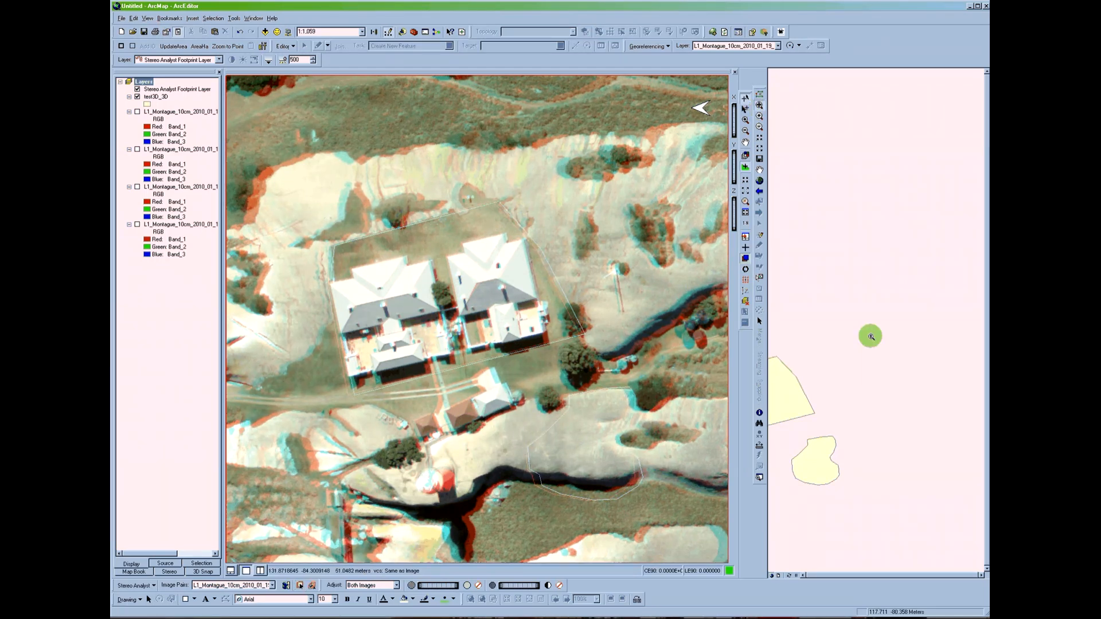
{"action": "left_click", "coordinate": [870, 337]}
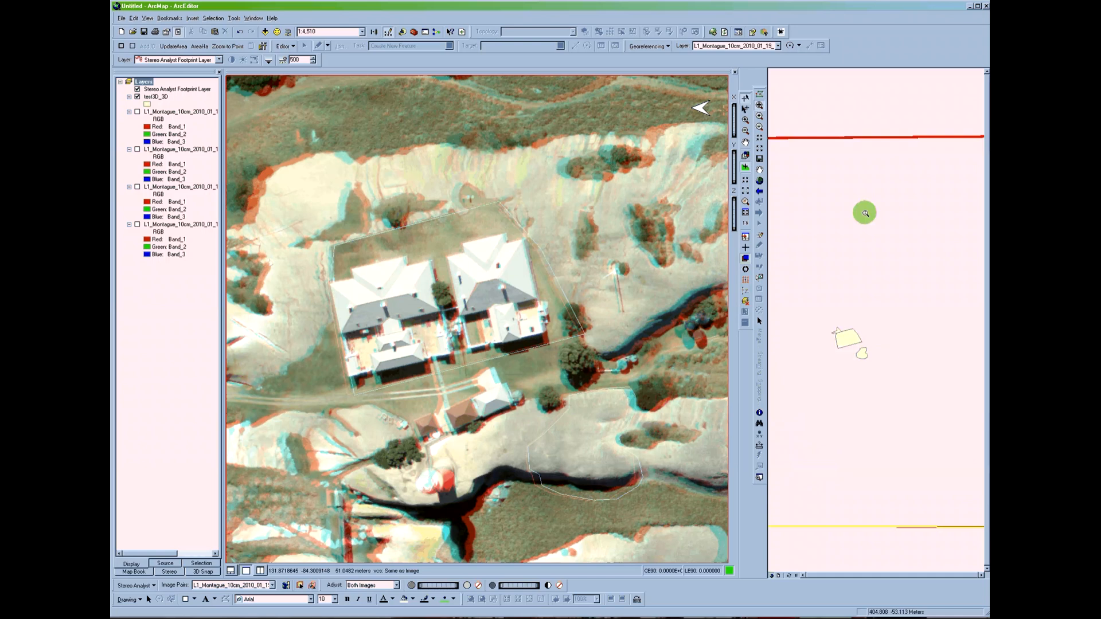
{"action": "left_click", "coordinate": [824, 320]}
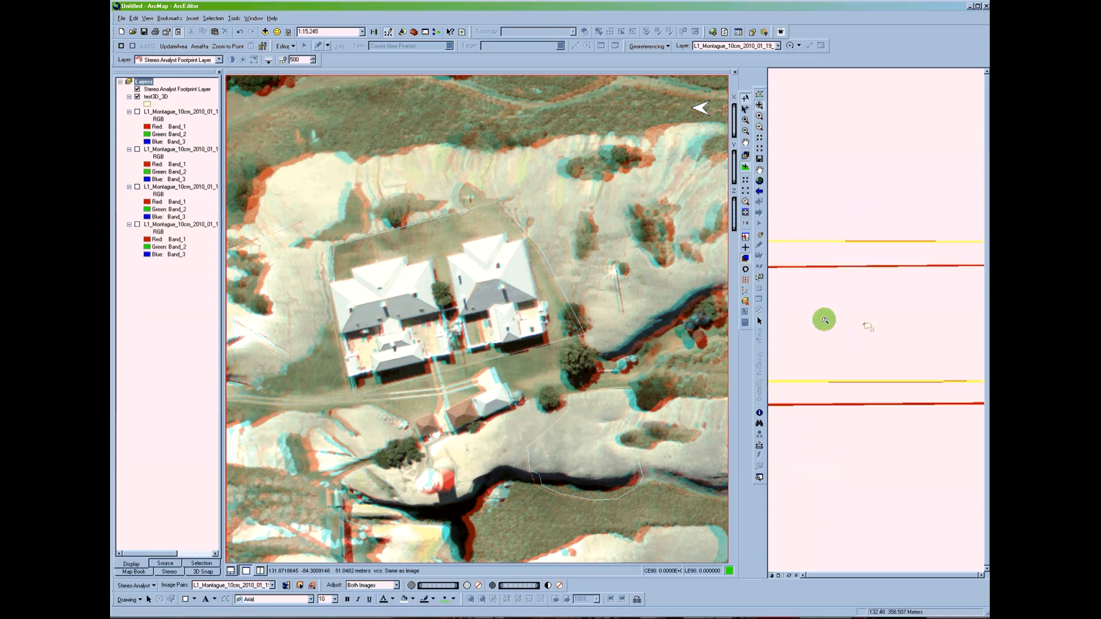
{"action": "left_click", "coordinate": [477, 319]}
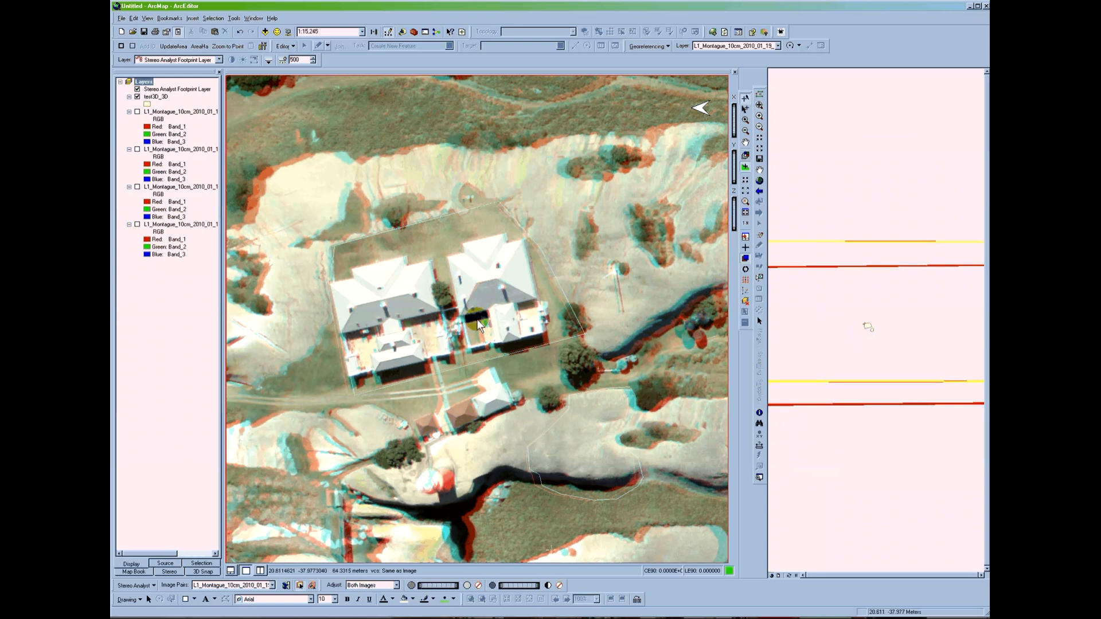
{"action": "left_click", "coordinate": [807, 400]}
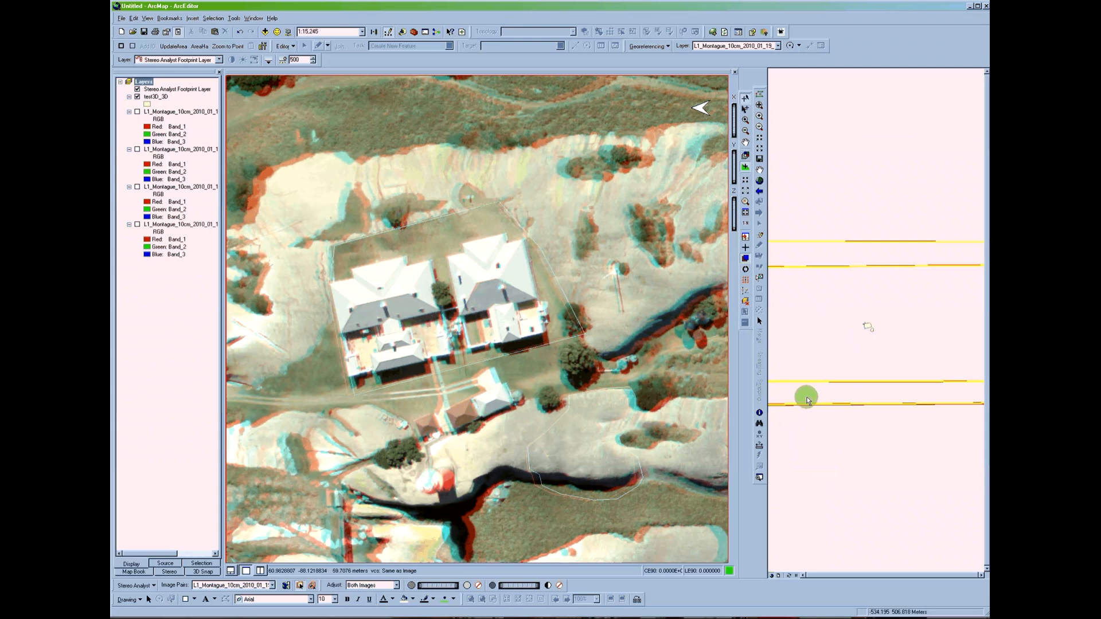
{"action": "left_click", "coordinate": [446, 321]}
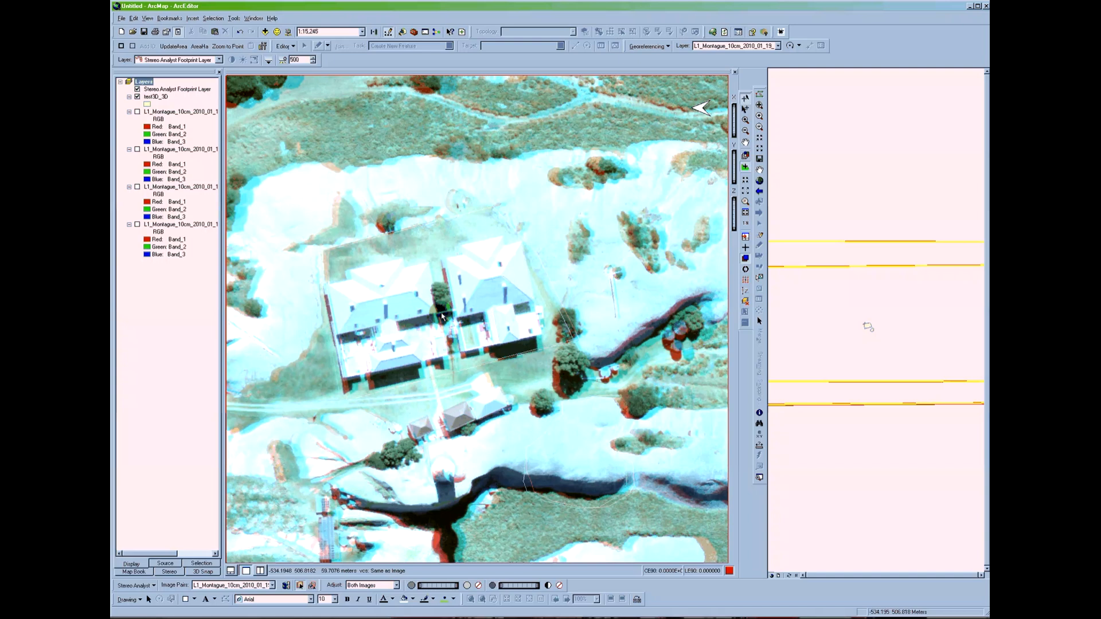
Step: Bring the whole island into the stereo view and zoom in on the narrow inlet along its coast
{"action": "key", "text": "F3"}
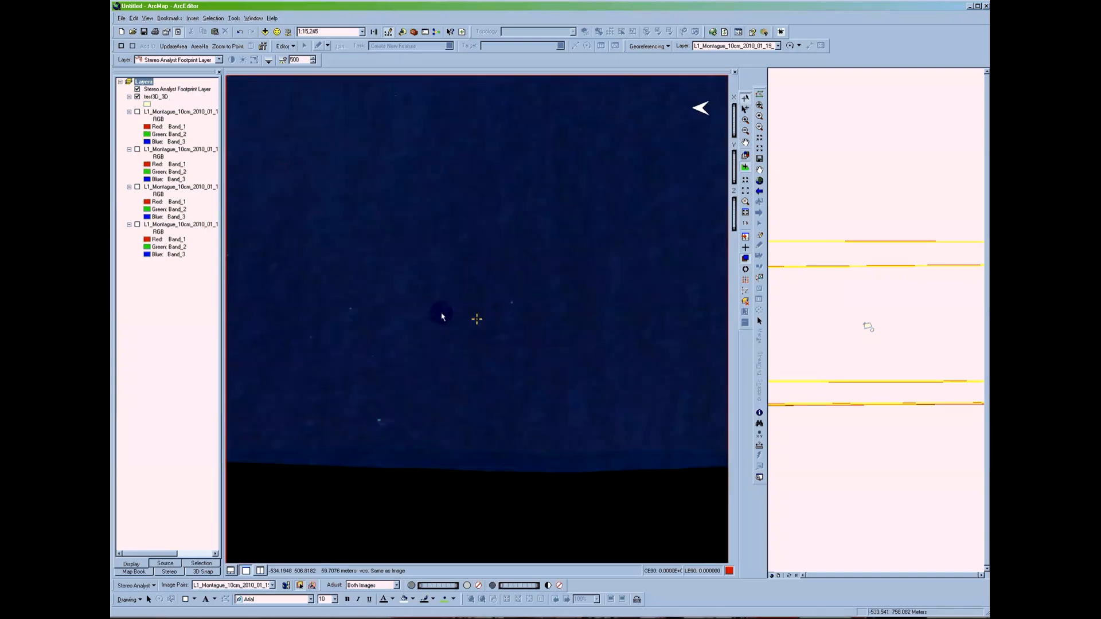
{"action": "key", "text": "F3"}
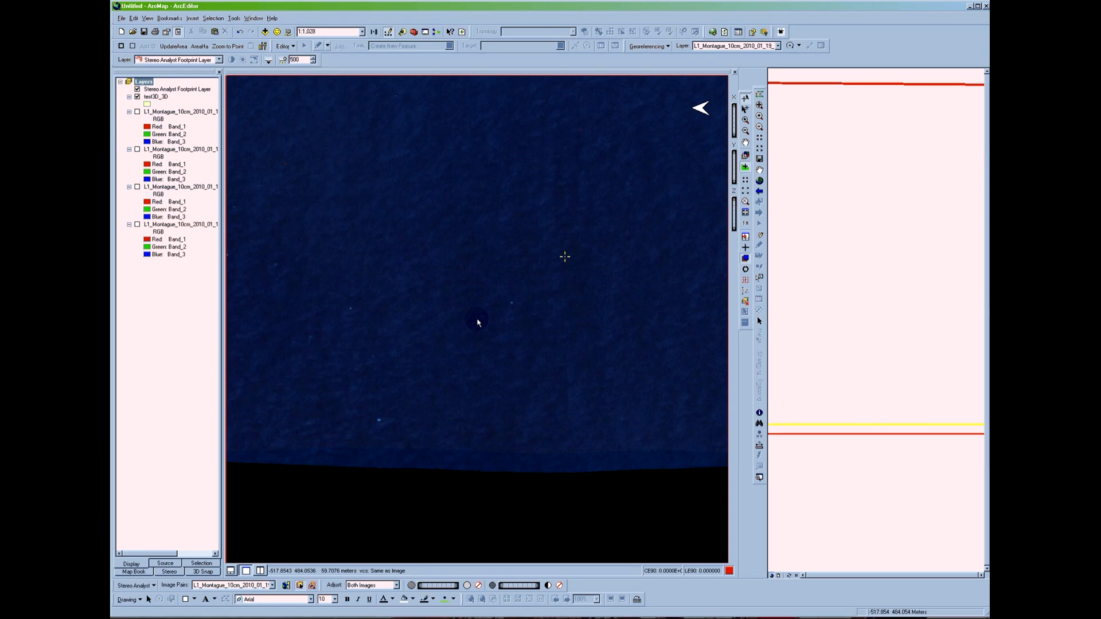
{"action": "left_click", "coordinate": [748, 287]}
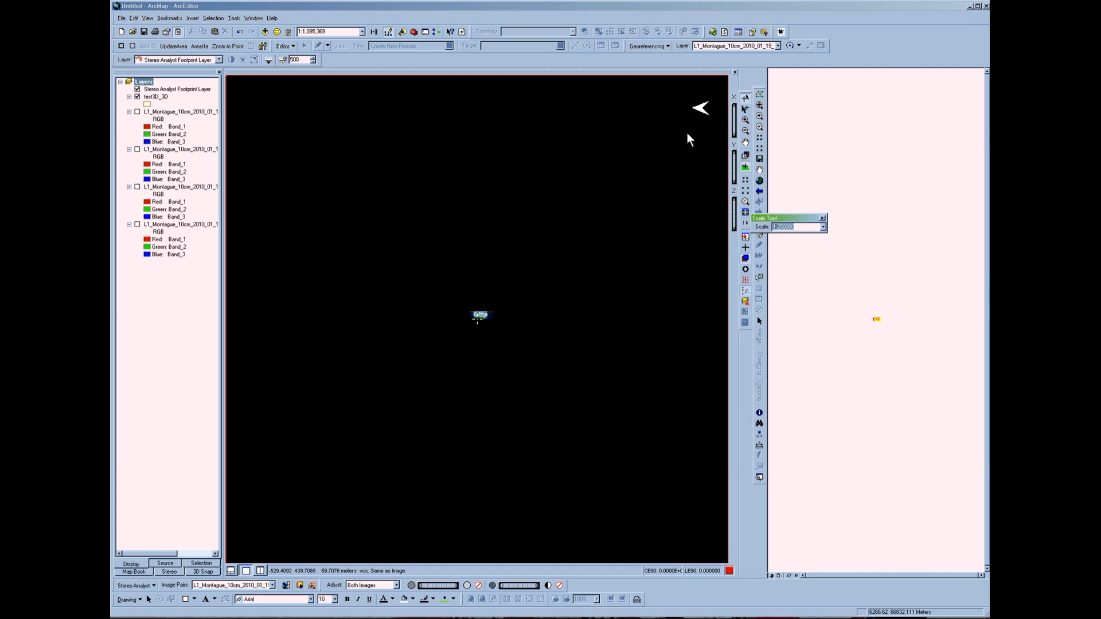
{"action": "left_click", "coordinate": [745, 120]}
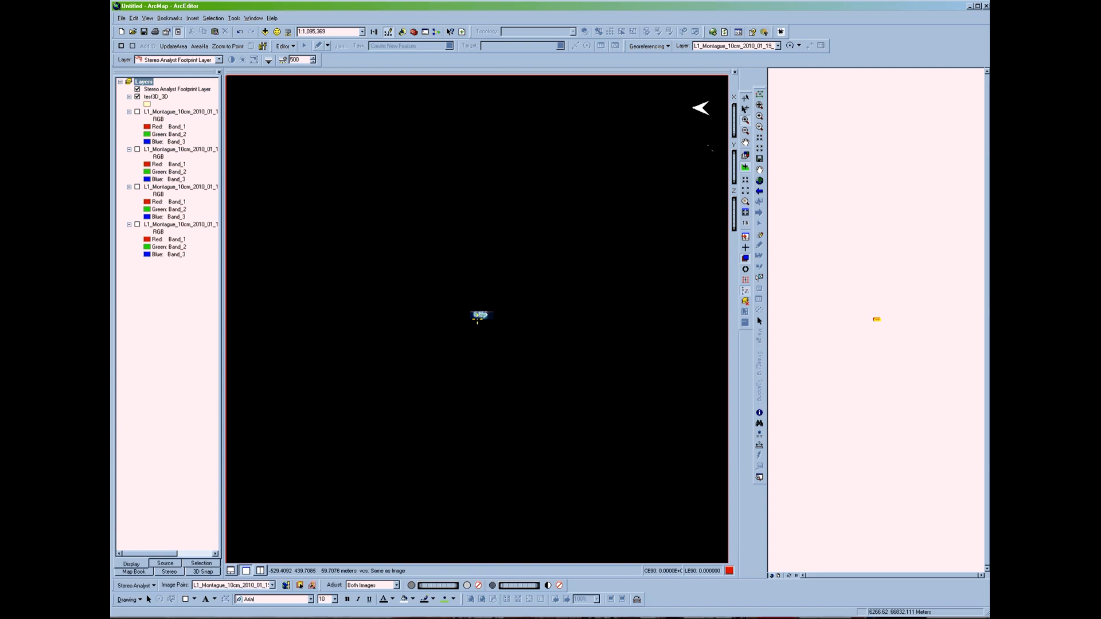
{"action": "left_click_drag", "start_coordinate": [471, 310], "coordinate": [500, 322]}
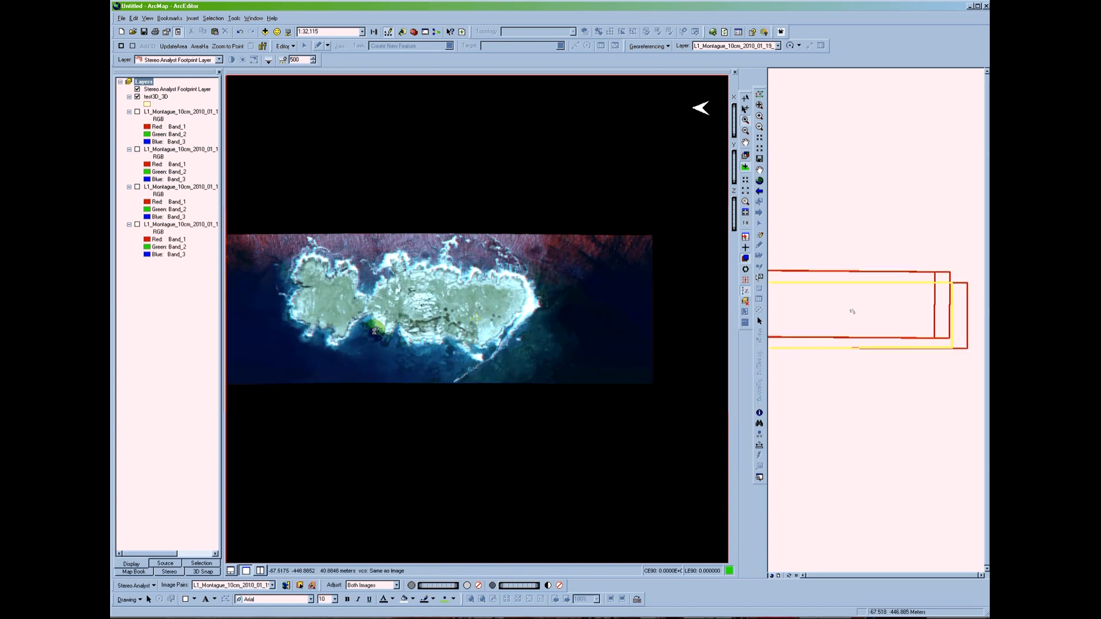
{"action": "left_click_drag", "start_coordinate": [364, 313], "coordinate": [432, 363]}
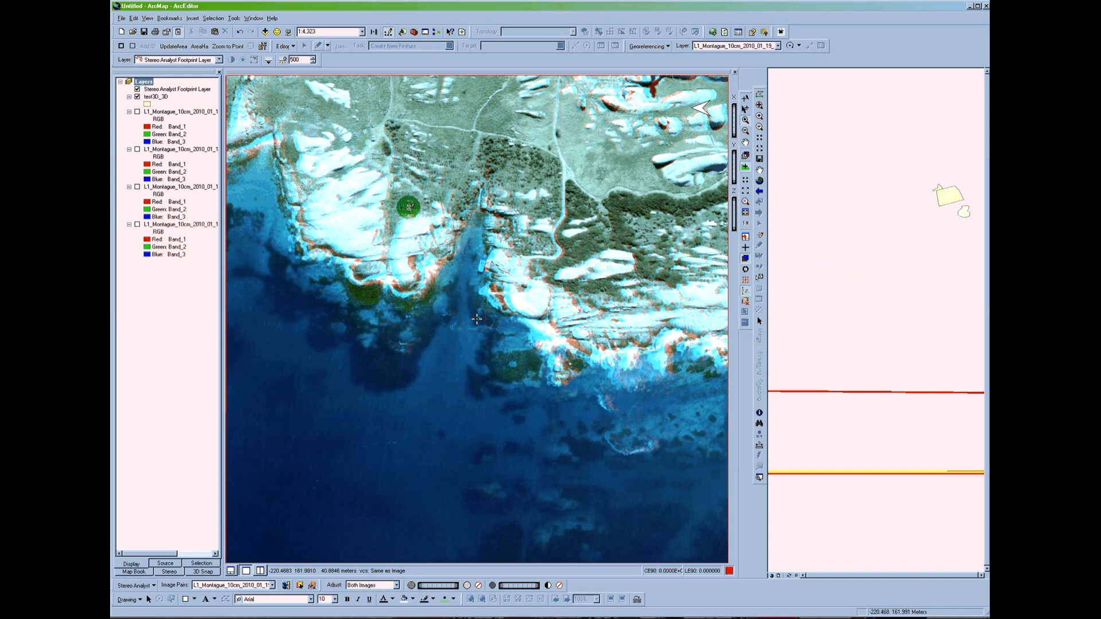
Step: Tone down the overexposed stereo imagery and zoom in on the boat moored in the inlet
{"action": "left_click", "coordinate": [746, 259]}
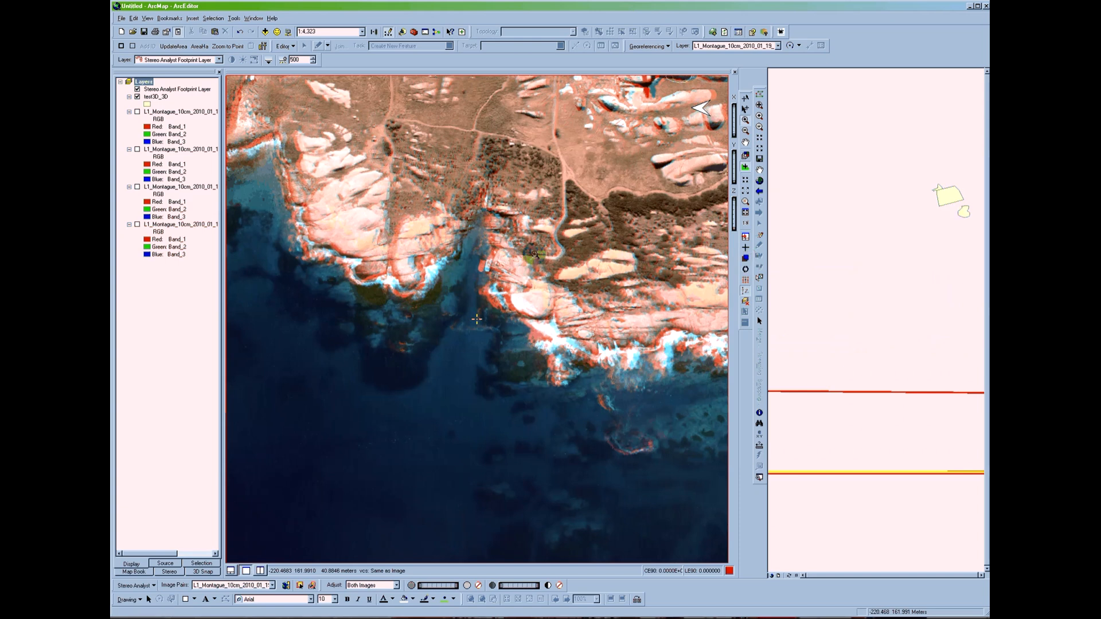
{"action": "left_click_drag", "start_coordinate": [385, 212], "coordinate": [587, 399]}
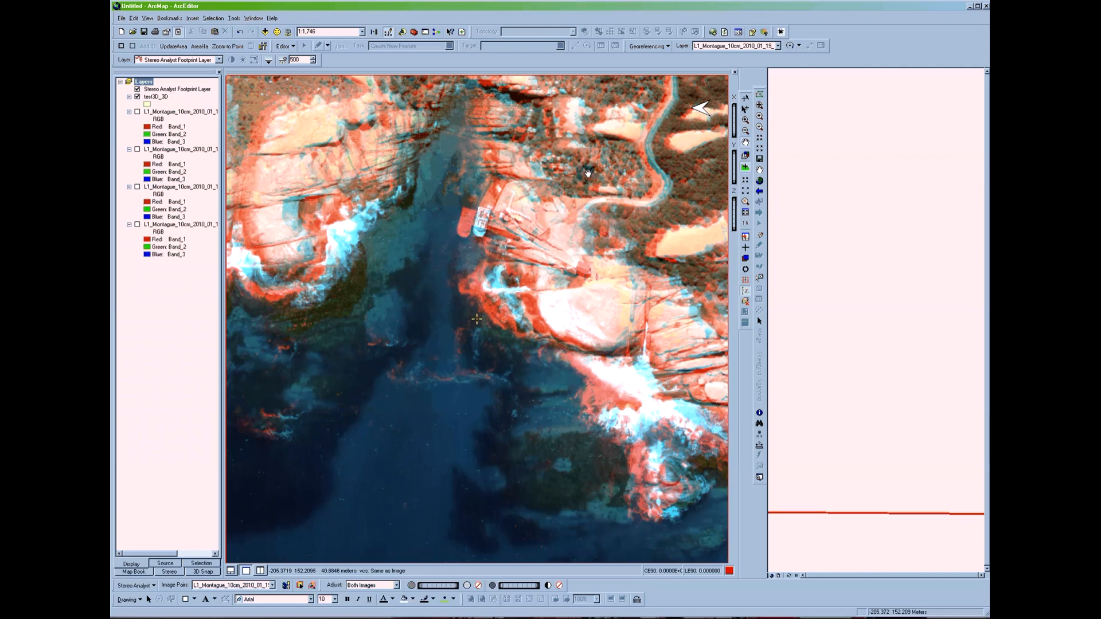
{"action": "left_click_drag", "start_coordinate": [587, 172], "coordinate": [594, 312]}
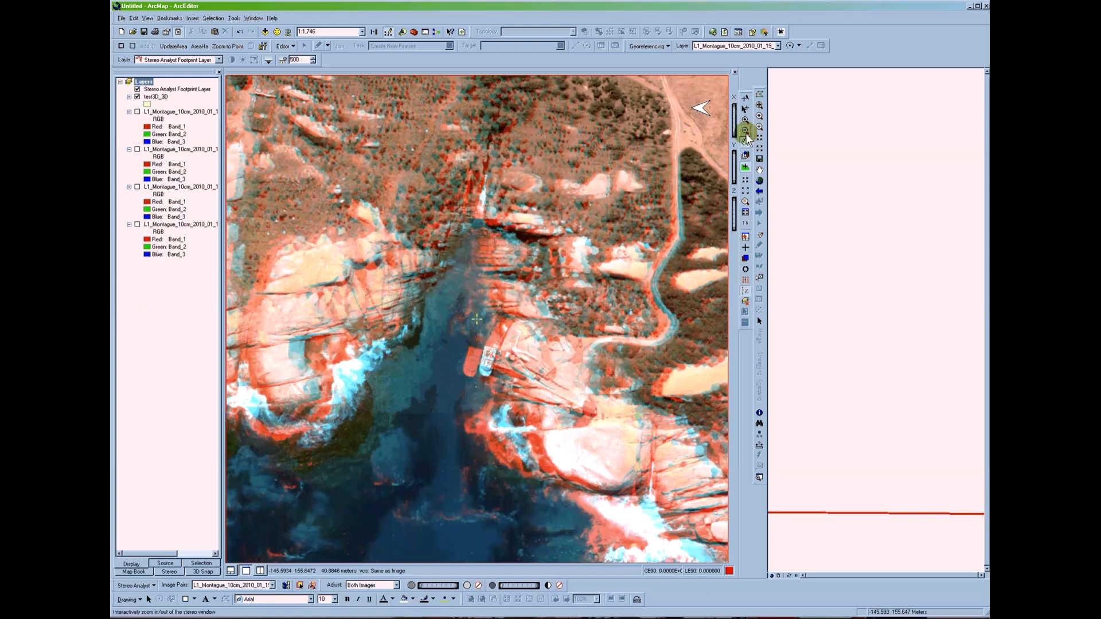
{"action": "scroll", "coordinate": [557, 246], "scroll_direction": "up", "scroll_amount": 3}
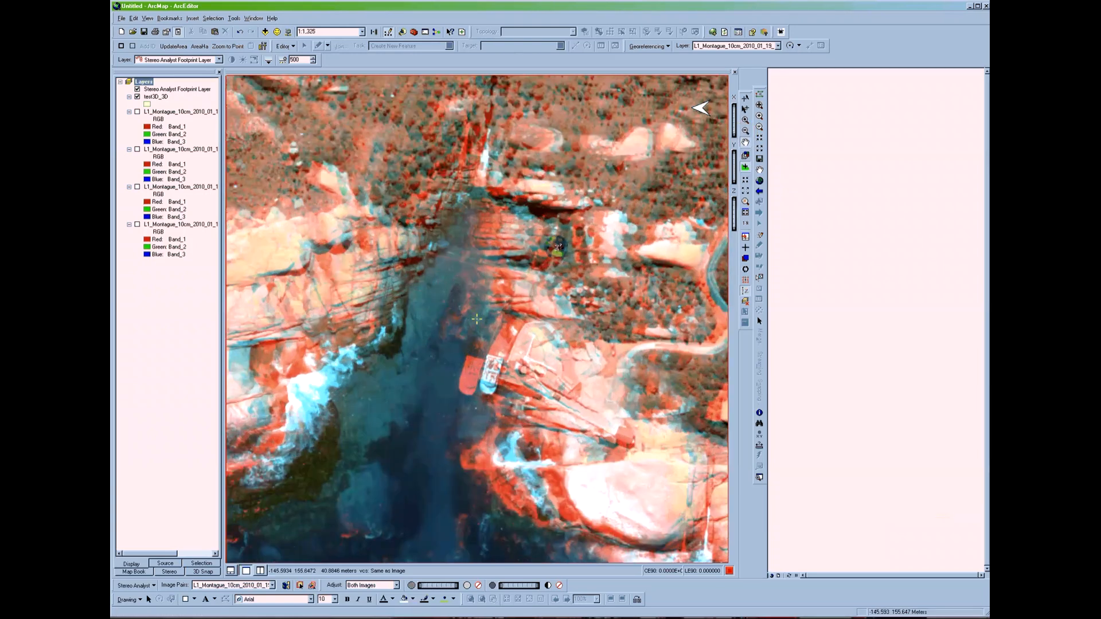
{"action": "scroll", "coordinate": [557, 246], "scroll_direction": "up", "scroll_amount": 1}
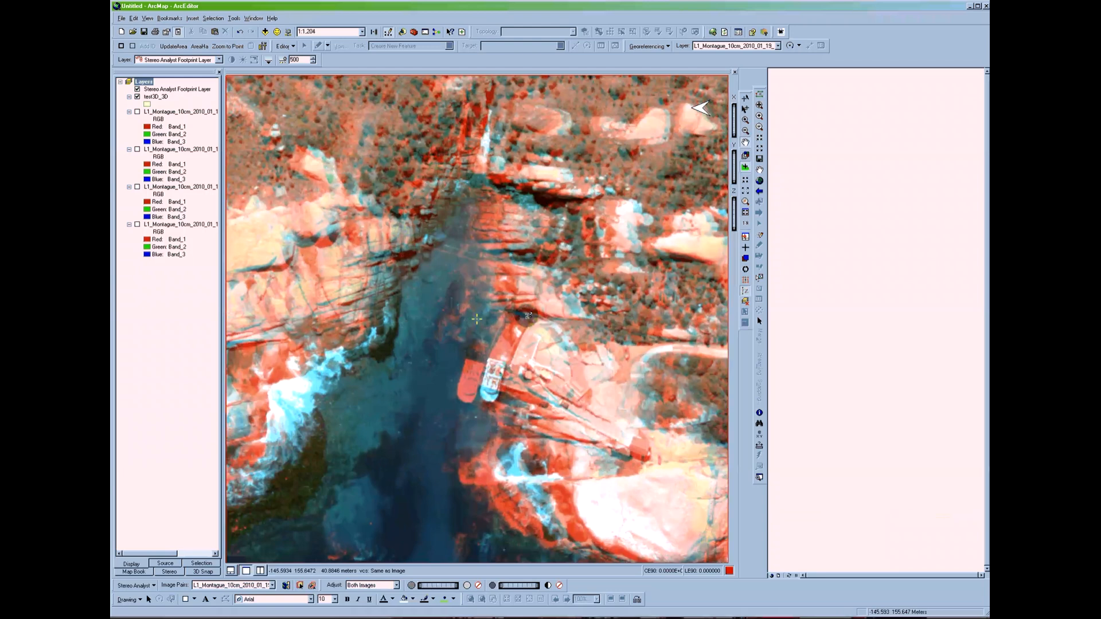
{"action": "scroll", "coordinate": [528, 316], "scroll_direction": "up", "scroll_amount": 1}
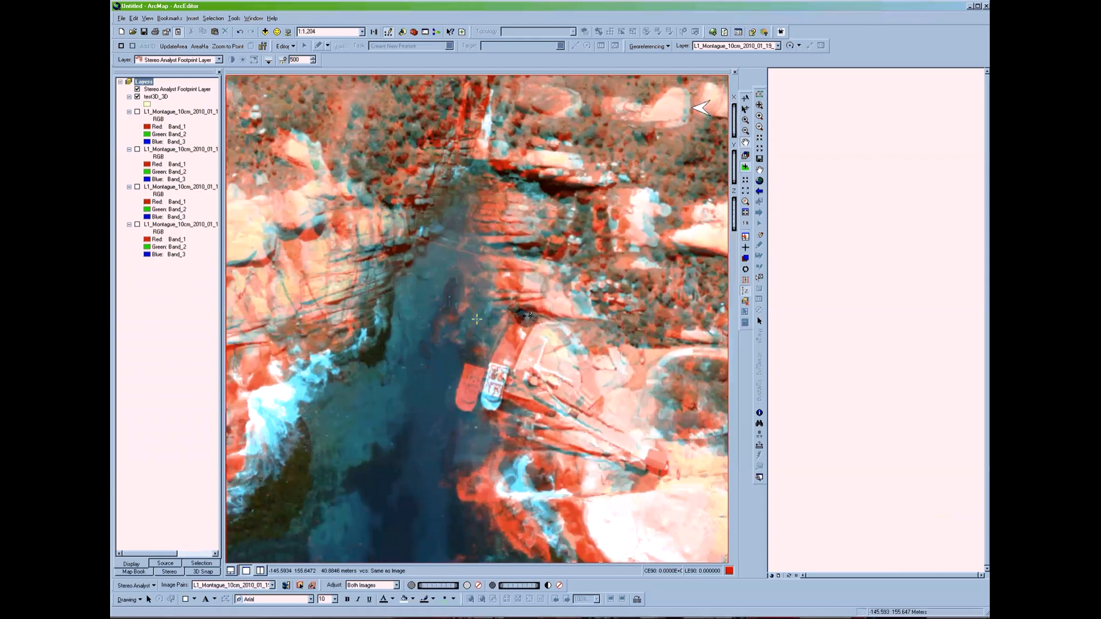
{"action": "scroll", "coordinate": [528, 315], "scroll_direction": "up", "scroll_amount": 3}
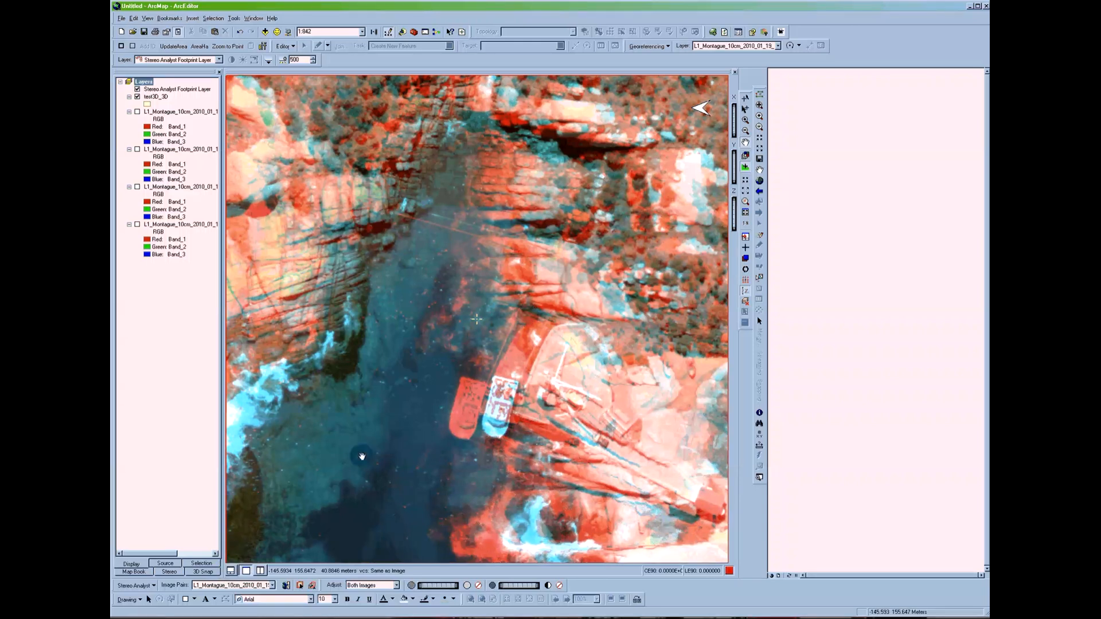
Step: Examine the terrain in stereo from the boat along the track to the two large houses, adjusting the Z elevation on the way
{"action": "left_click_drag", "start_coordinate": [362, 457], "coordinate": [266, 457]}
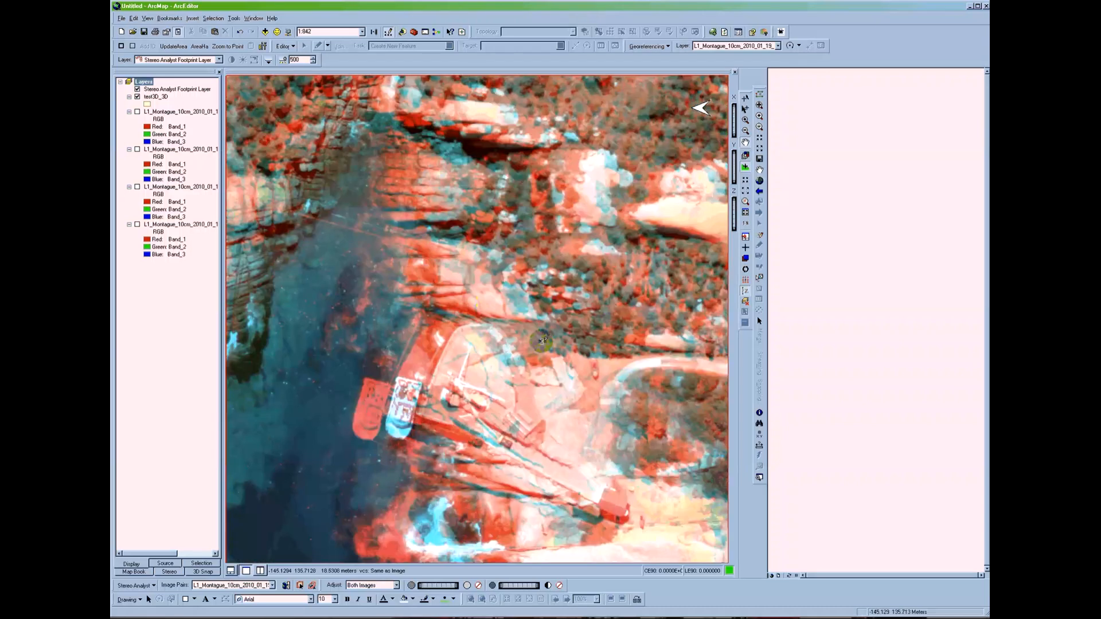
{"action": "left_click_drag", "start_coordinate": [541, 342], "coordinate": [486, 364]}
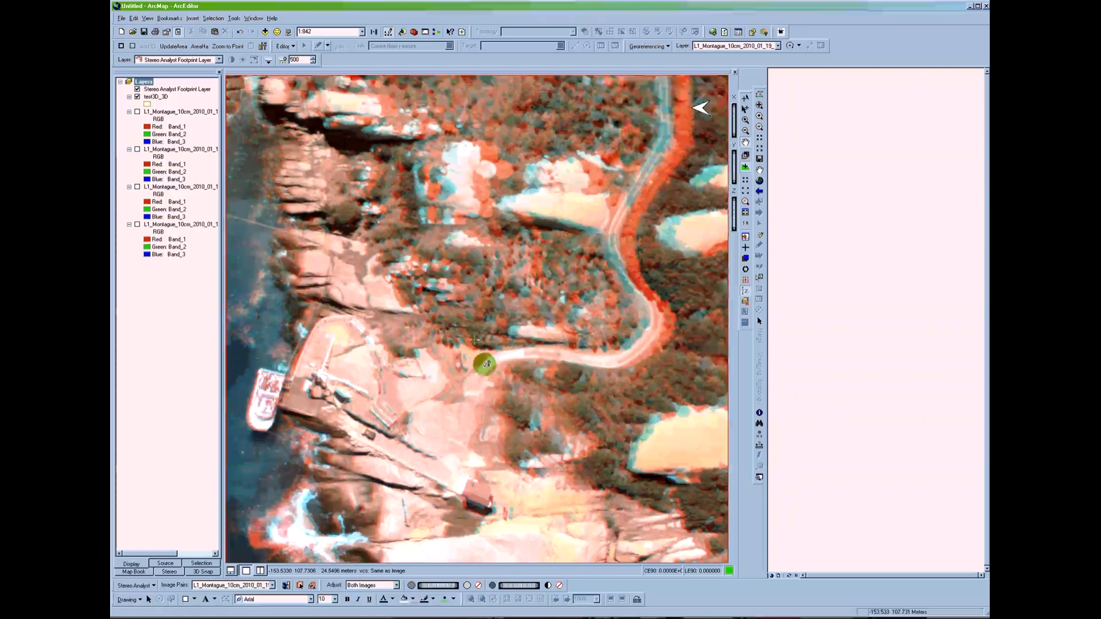
{"action": "left_click_drag", "start_coordinate": [553, 291], "coordinate": [483, 327]}
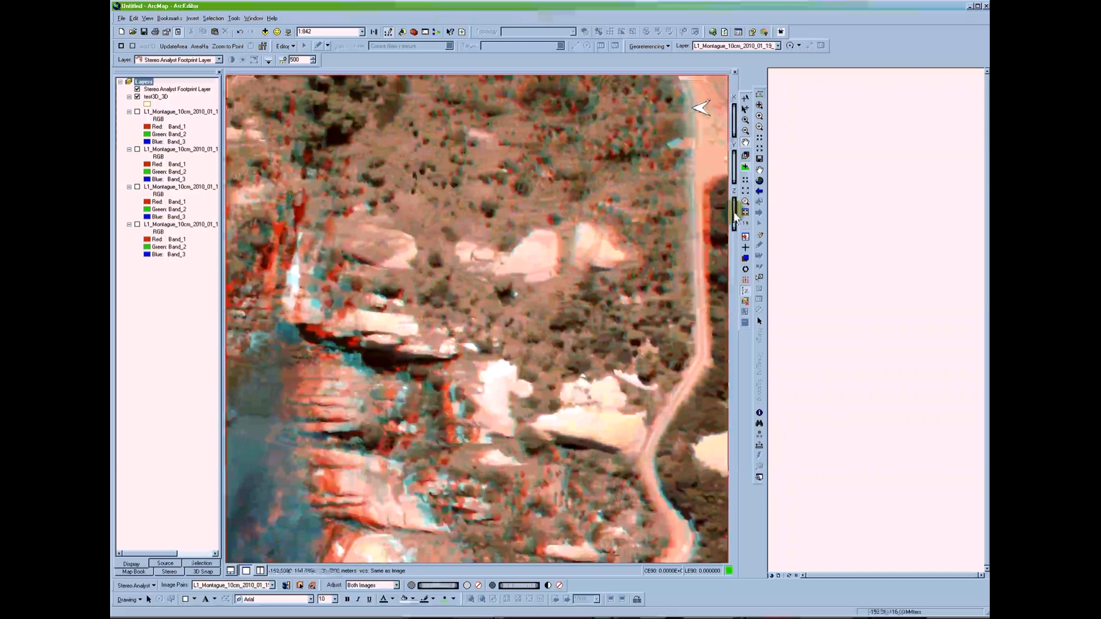
{"action": "left_click_drag", "start_coordinate": [735, 215], "coordinate": [735, 225]}
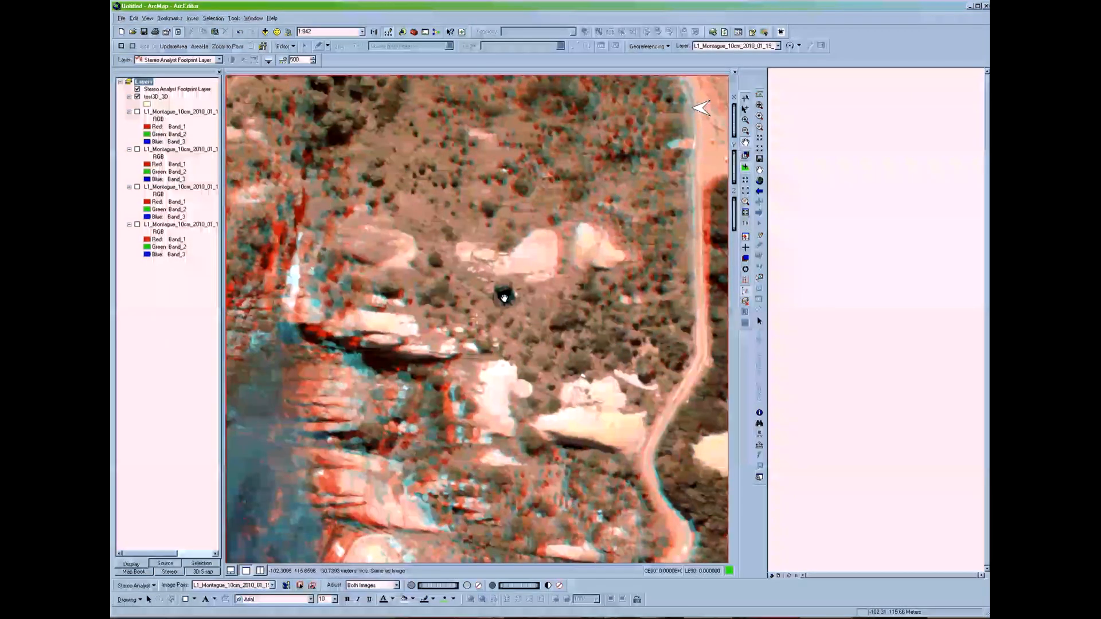
{"action": "left_click_drag", "start_coordinate": [504, 298], "coordinate": [311, 418]}
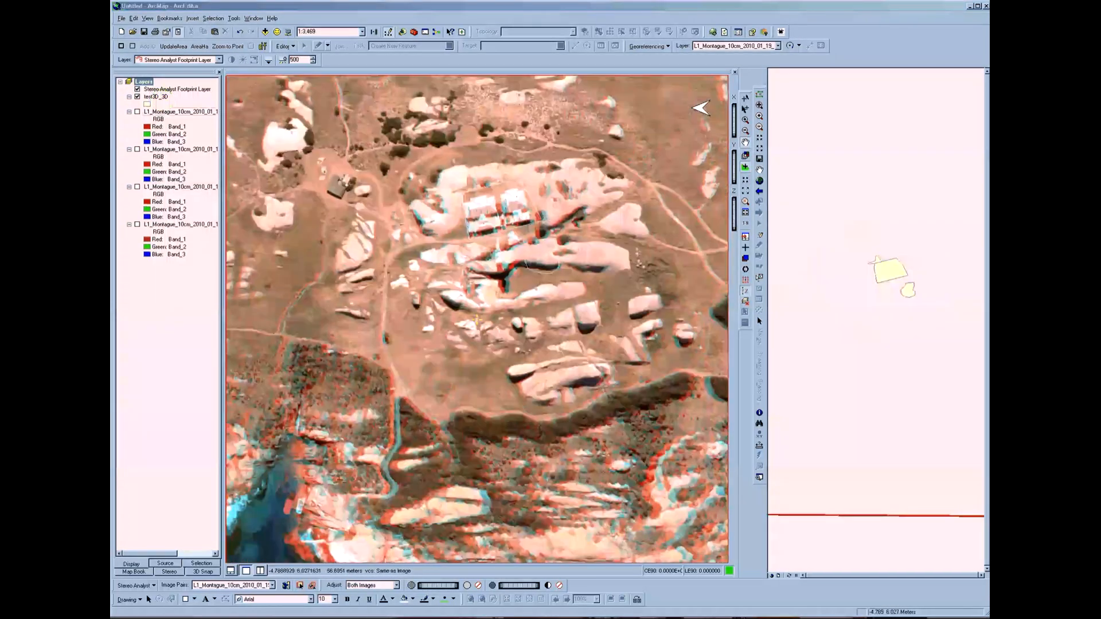
{"action": "left_click", "coordinate": [265, 8]}
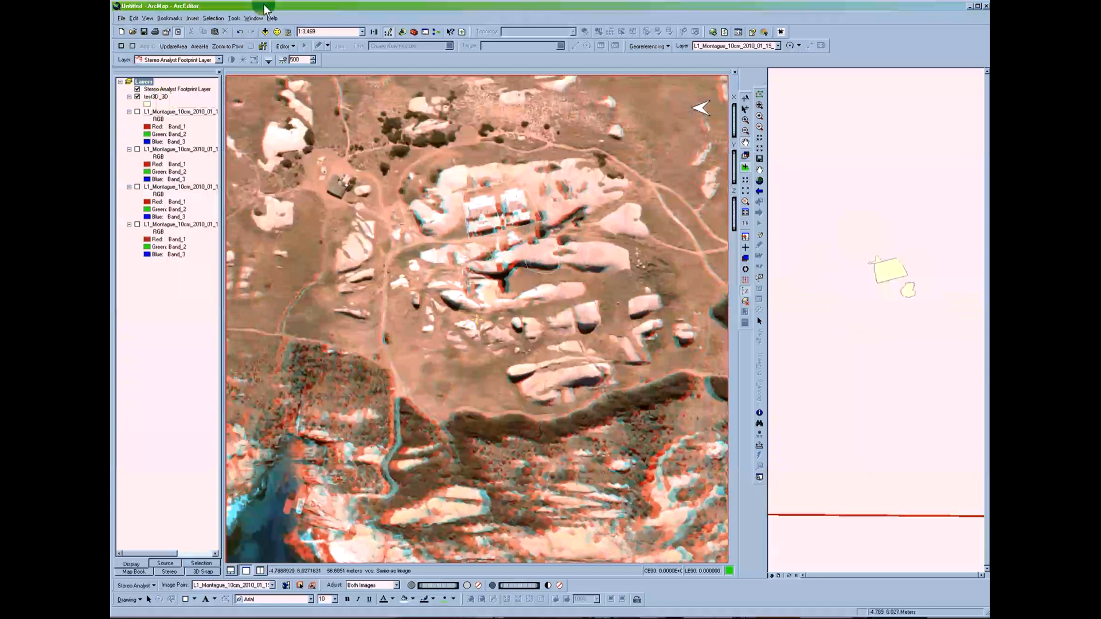
{"action": "left_click", "coordinate": [405, 234]}
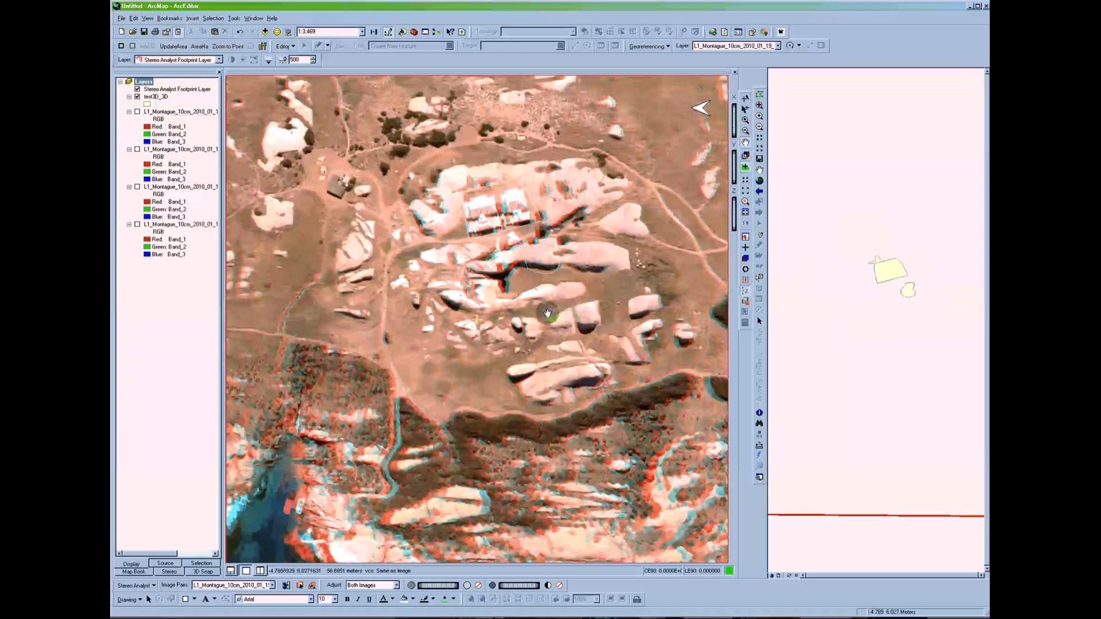
{"action": "left_click_drag", "start_coordinate": [548, 314], "coordinate": [538, 380]}
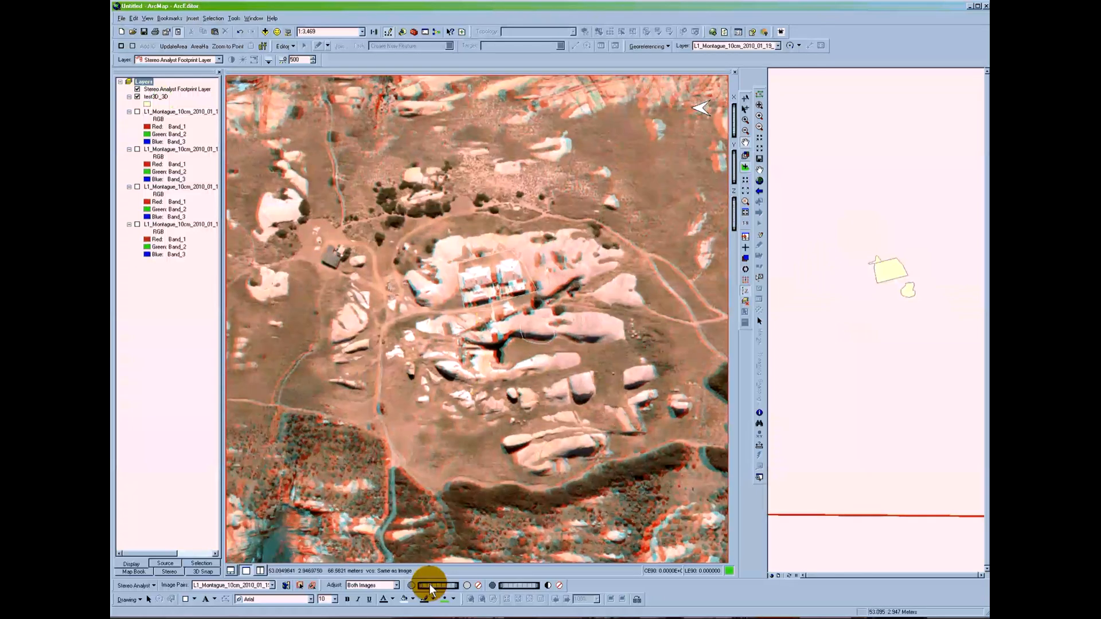
Step: Adjust the brightness of the stereo imagery, keeping the adjustment target at Both Images
{"action": "left_click", "coordinate": [469, 586]}
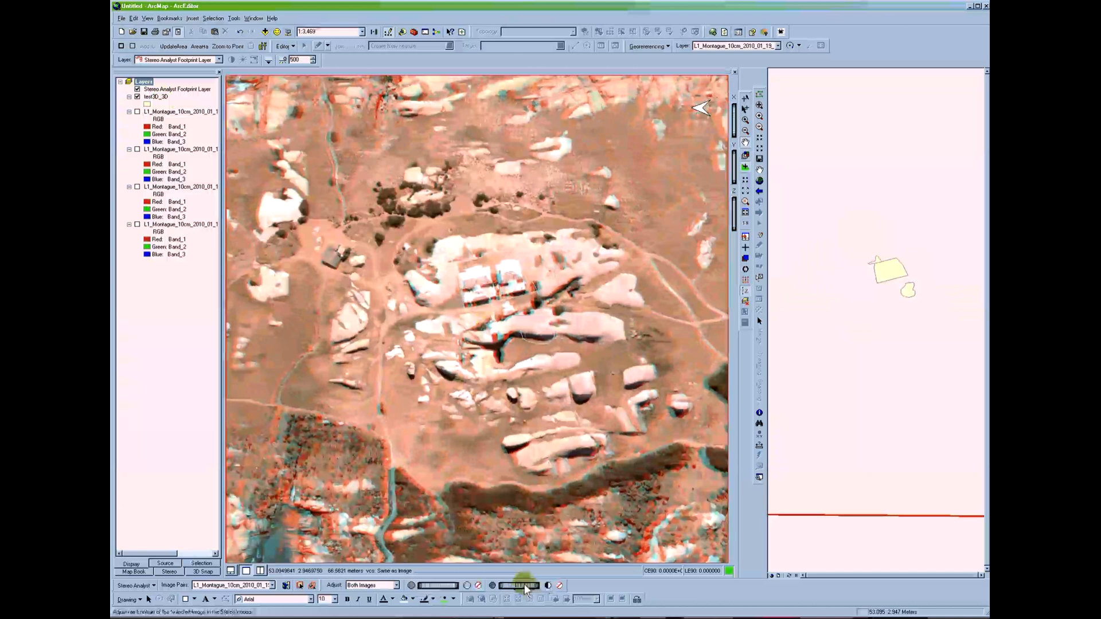
{"action": "left_click", "coordinate": [396, 585]}
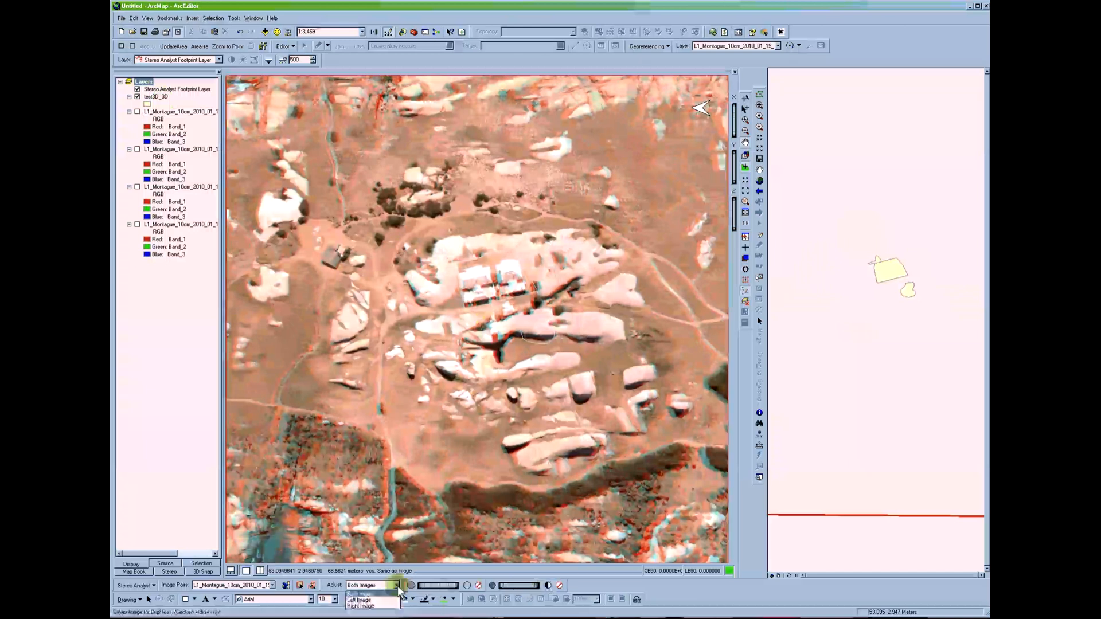
{"action": "left_click", "coordinate": [398, 588]}
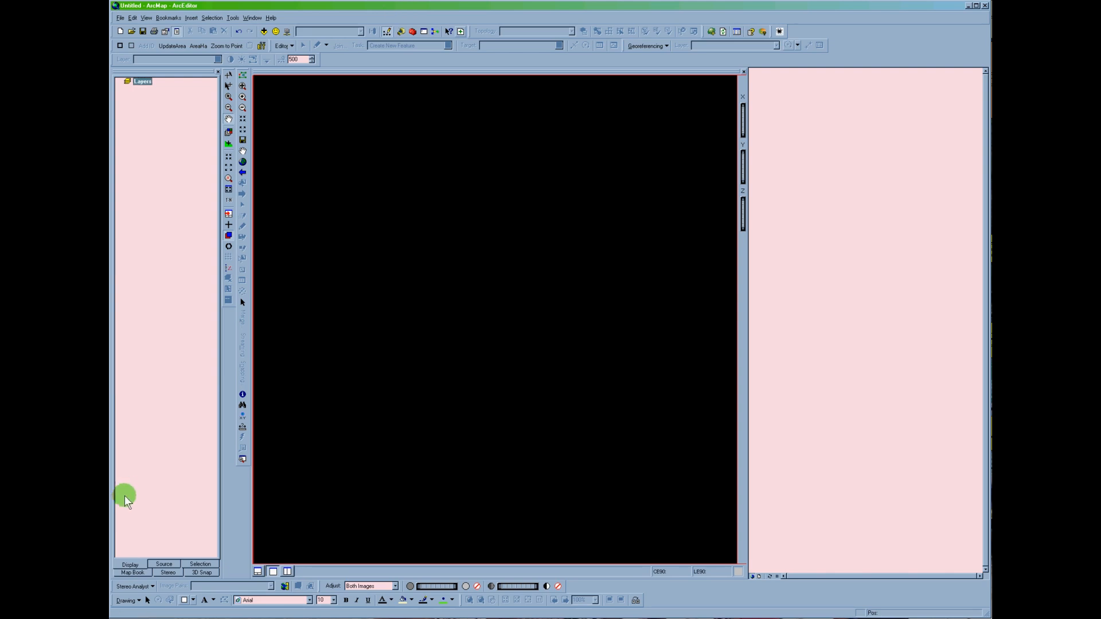
Step: Start a photogrammetry project import and load Coffs_Harbou_50cm_Project.blk from the m2725_Coffs_Harbour_50cm folder
{"action": "left_click", "coordinate": [129, 587]}
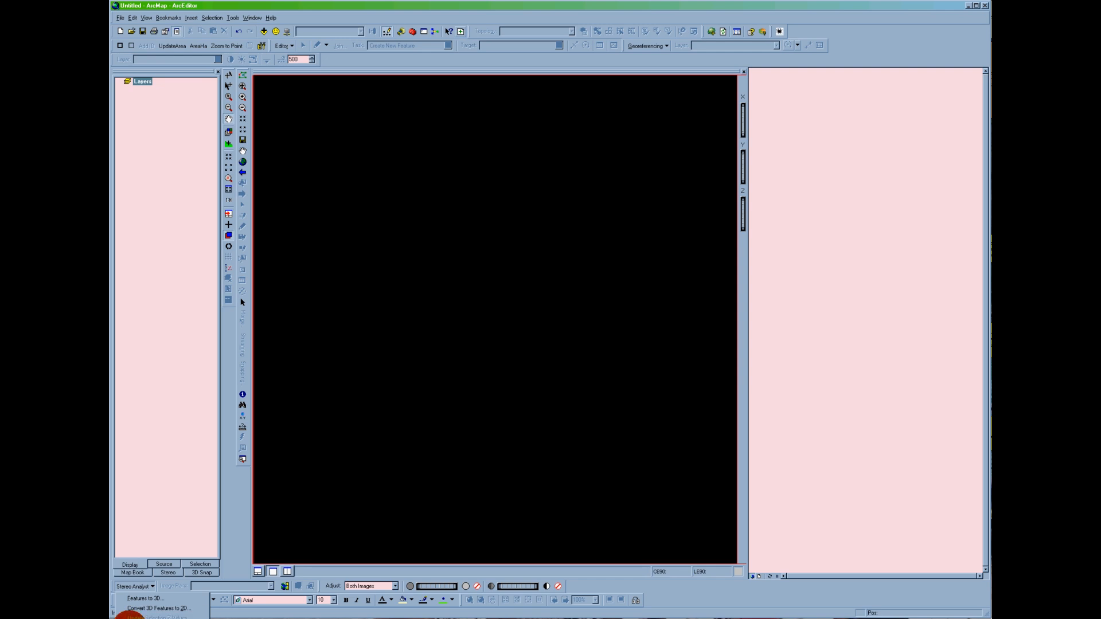
{"action": "left_click", "coordinate": [134, 616]}
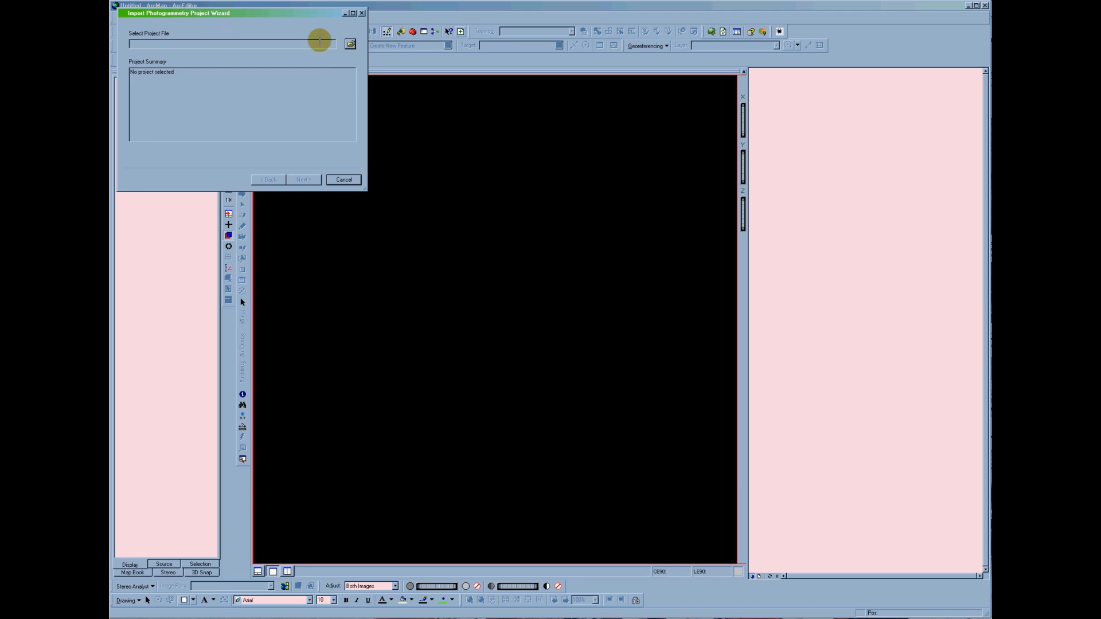
{"action": "left_click", "coordinate": [350, 44]}
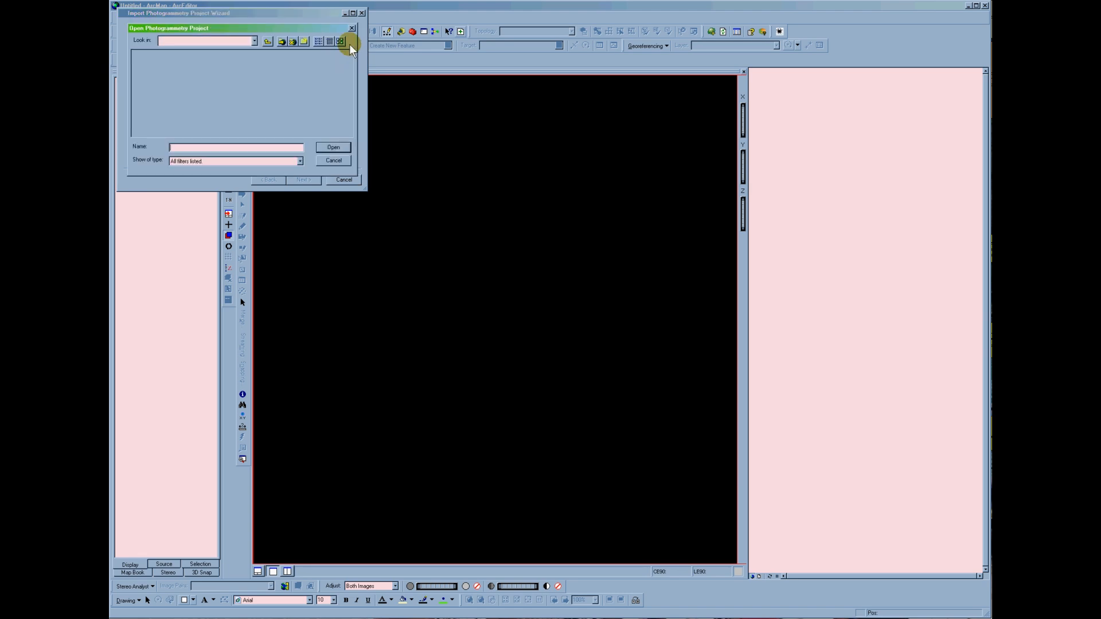
{"action": "left_click", "coordinate": [267, 44]}
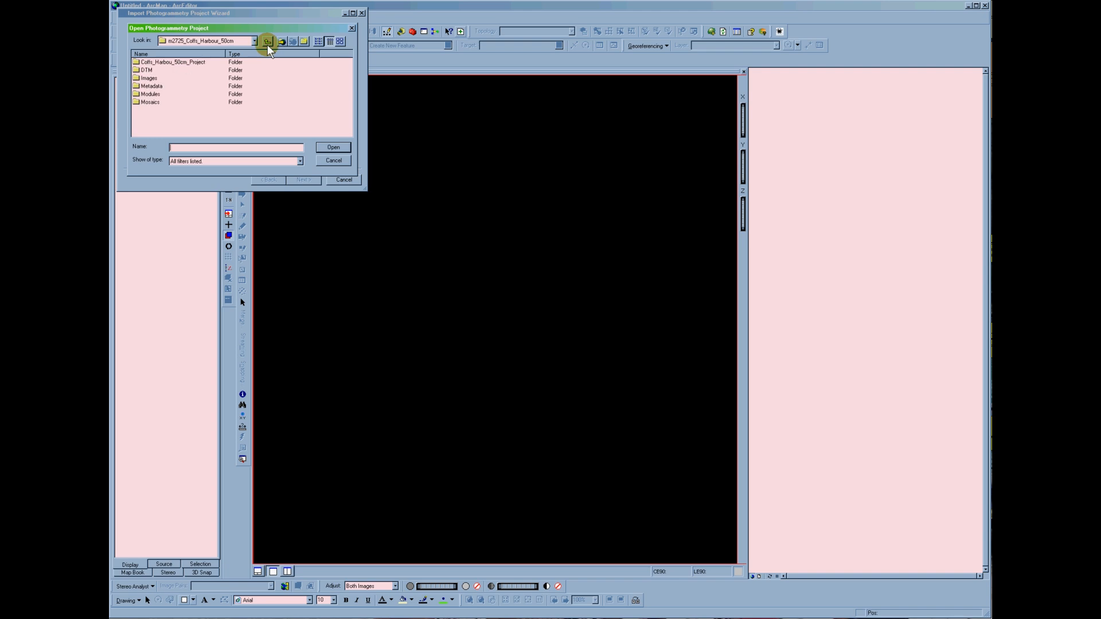
{"action": "left_click", "coordinate": [267, 44]}
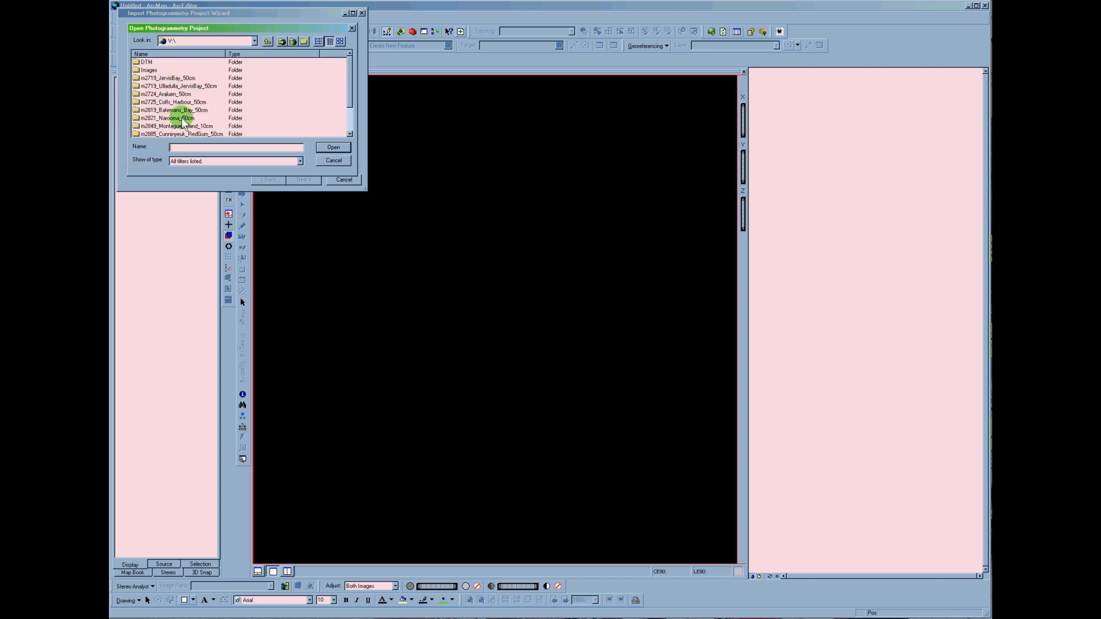
{"action": "double_click", "coordinate": [177, 102]}
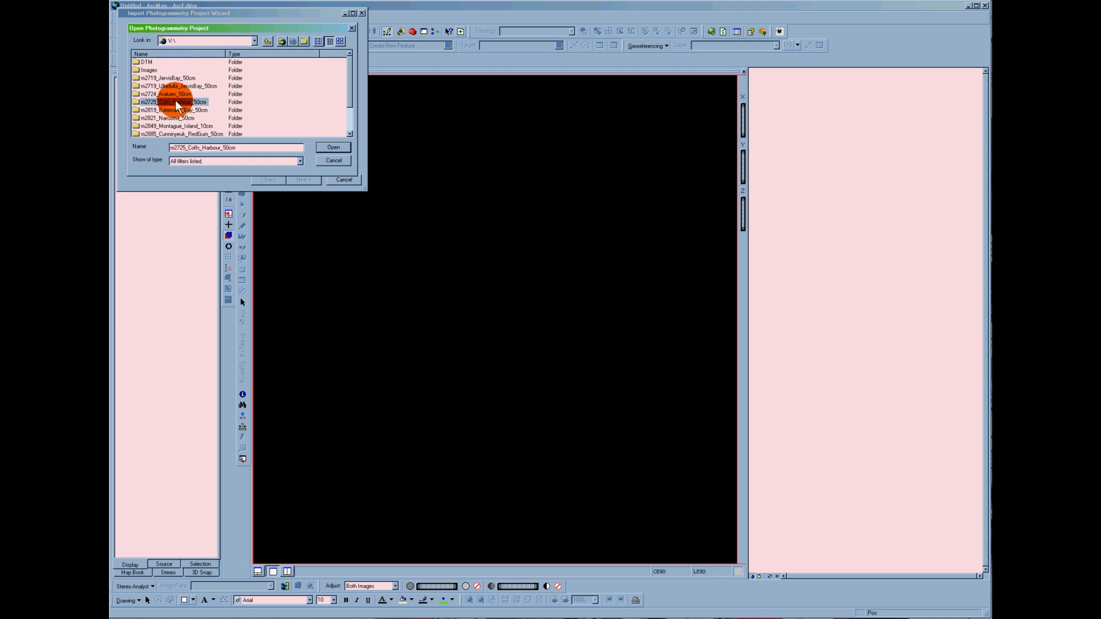
{"action": "double_click", "coordinate": [181, 63]}
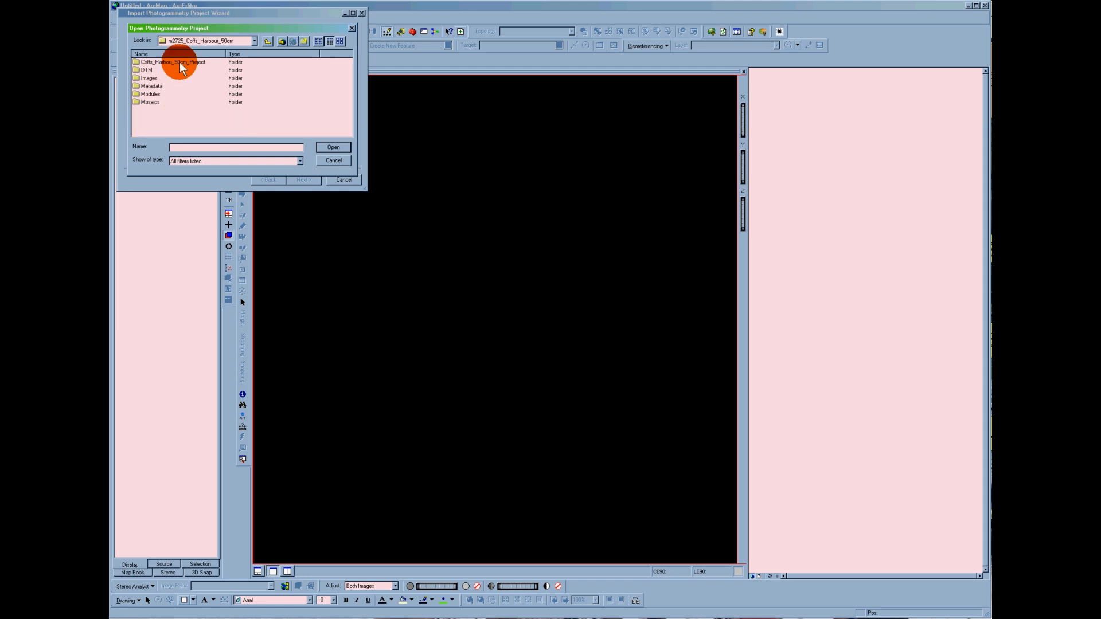
{"action": "left_click", "coordinate": [179, 88]}
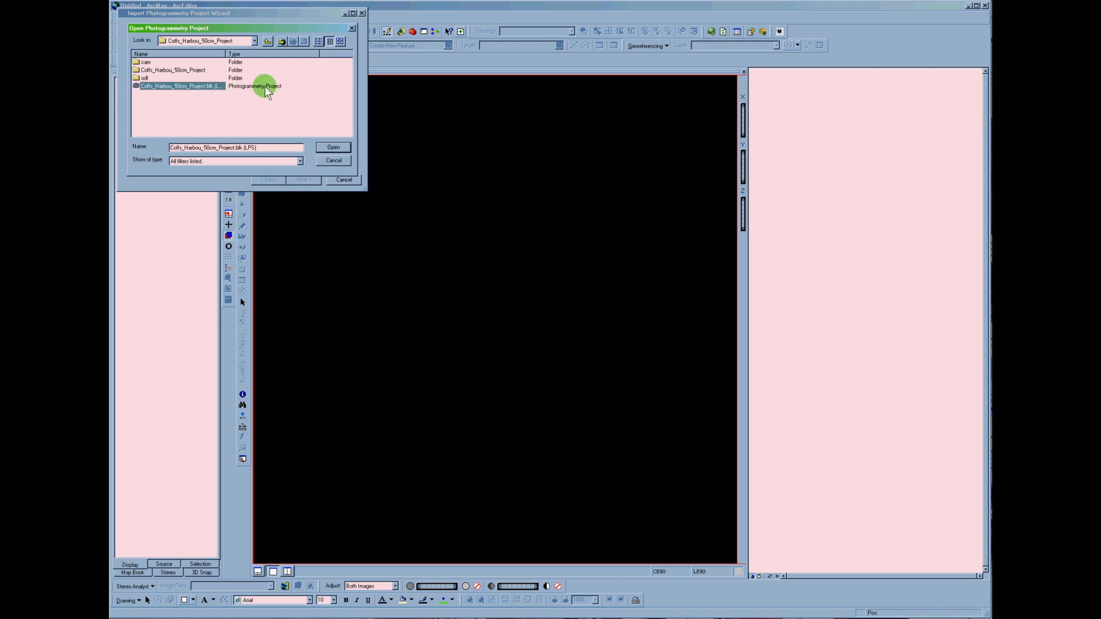
{"action": "left_click", "coordinate": [329, 148]}
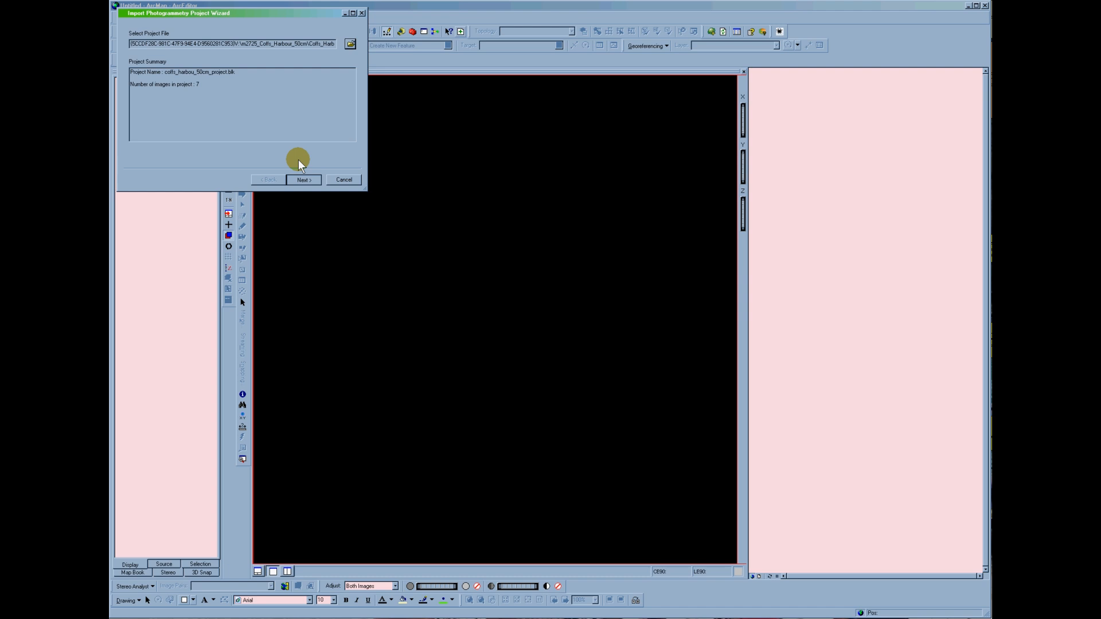
{"action": "key", "text": "Return"}
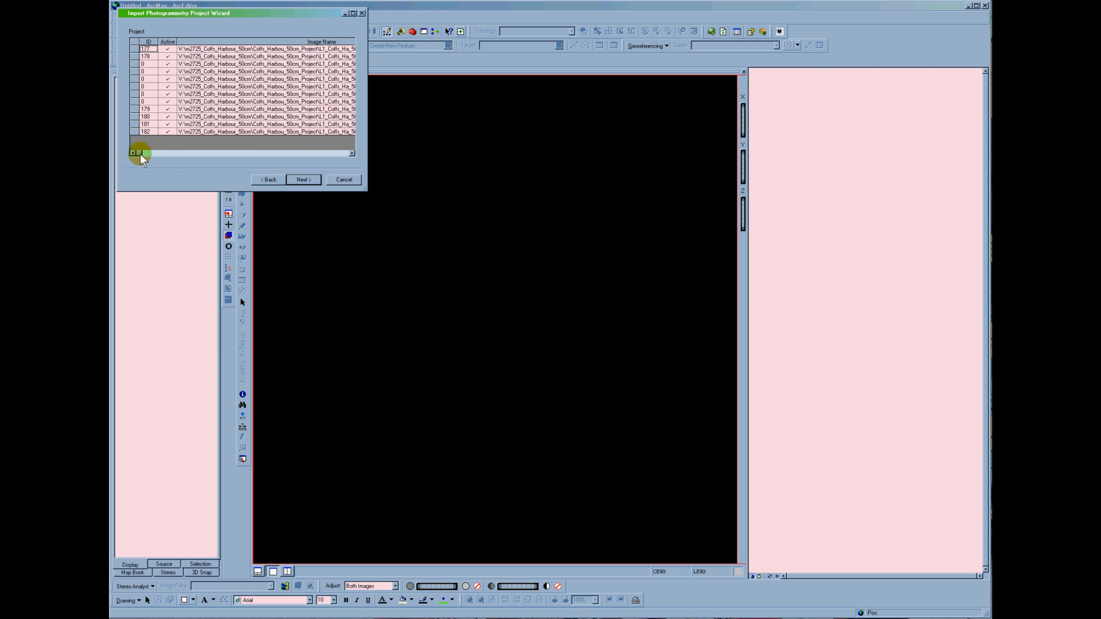
Step: Check the status of the project's images and leave only images 179 to 182 active for the import
{"action": "left_click", "coordinate": [346, 154]}
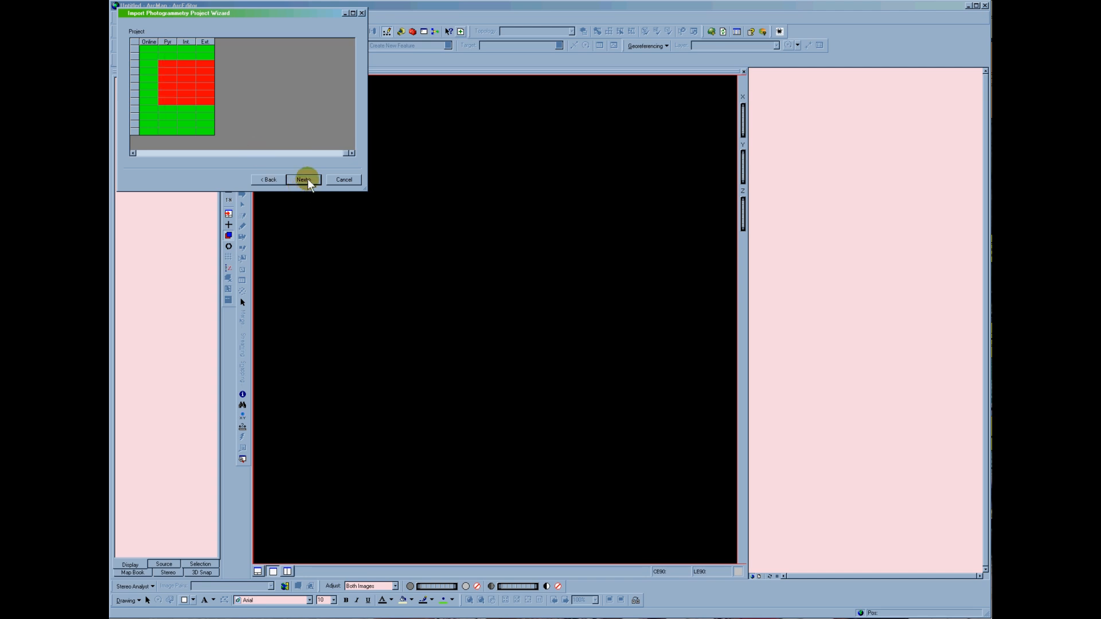
{"action": "left_click", "coordinate": [281, 180]}
{"action": "left_click", "coordinate": [139, 152]}
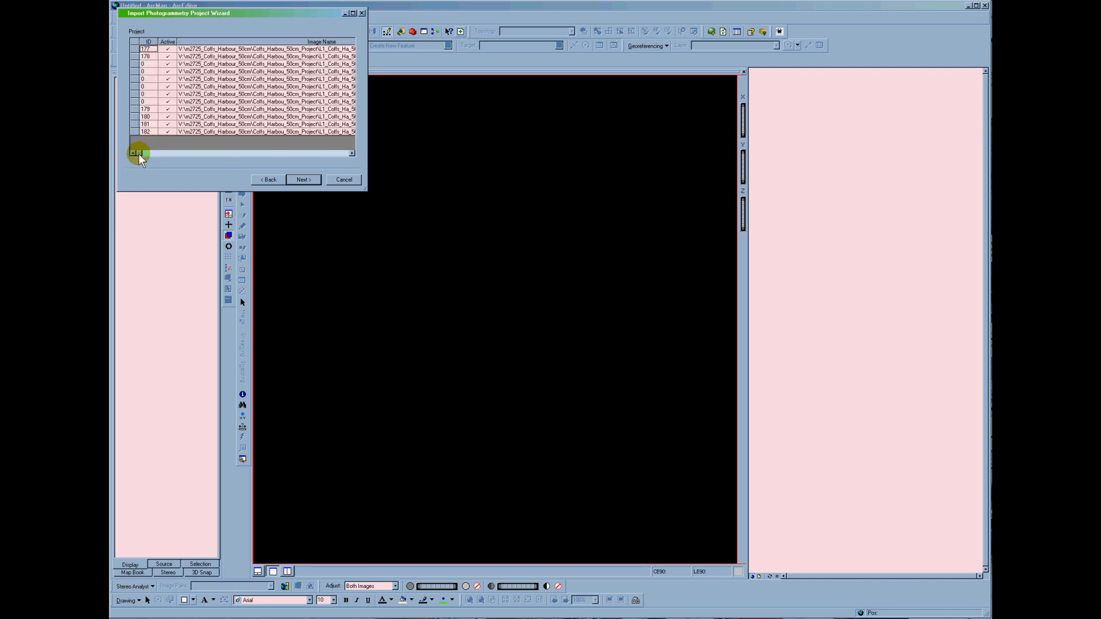
{"action": "left_click", "coordinate": [173, 64]}
{"action": "left_click", "coordinate": [172, 48]}
{"action": "left_click", "coordinate": [312, 177]}
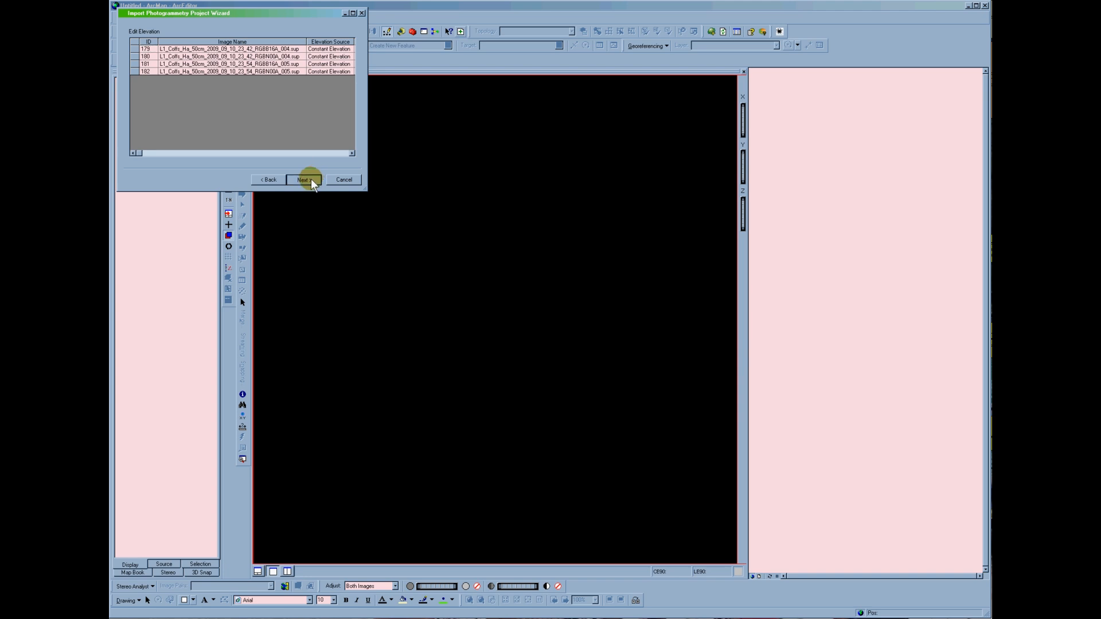
Step: Accept the remaining import settings, including Constant Elevation, and finish the import with the selected images added to the active map
{"action": "left_click", "coordinate": [311, 179]}
{"action": "left_click", "coordinate": [311, 179]}
{"action": "left_click", "coordinate": [310, 179]}
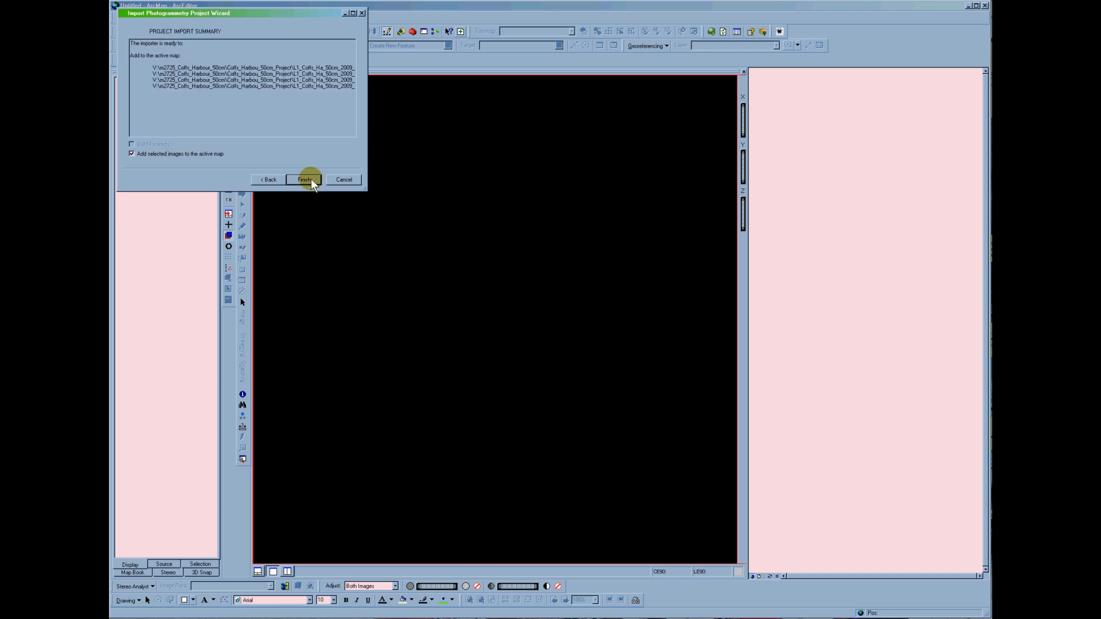
{"action": "left_click", "coordinate": [311, 179]}
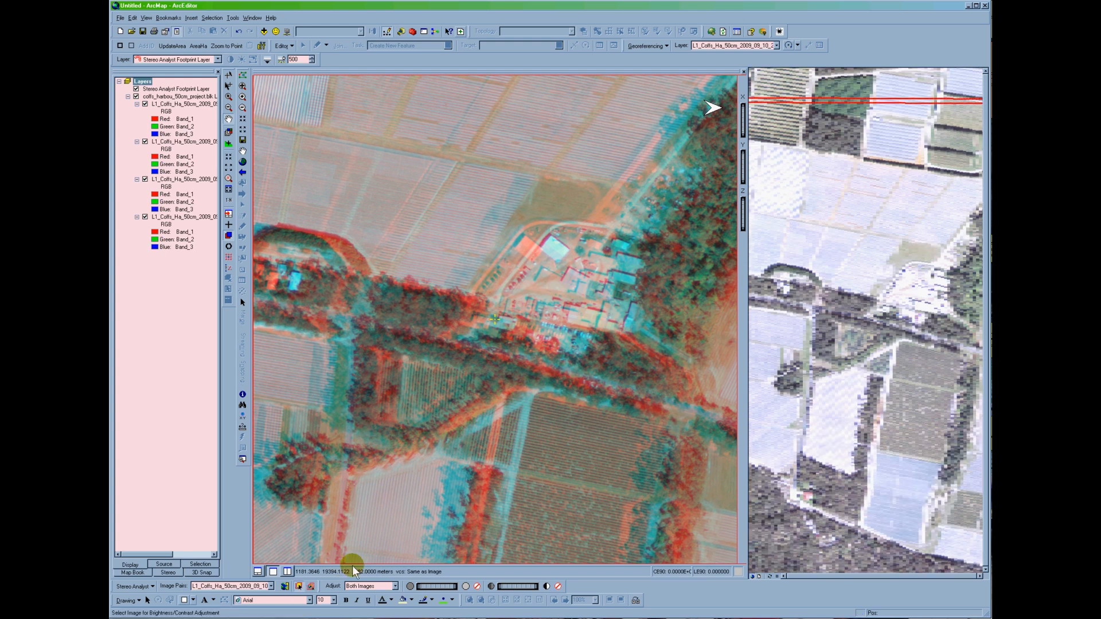
Step: Fit the full image extent in the map and hide the two 23_42 images numbered 004
{"action": "left_click", "coordinate": [244, 164]}
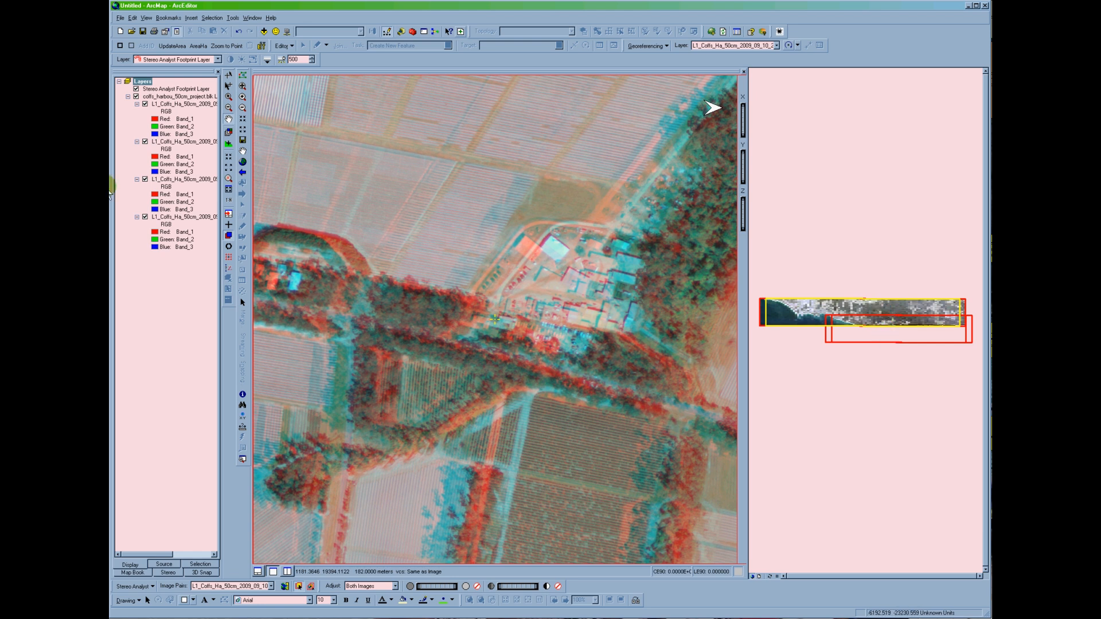
{"action": "left_click", "coordinate": [144, 104]}
{"action": "left_click", "coordinate": [145, 141]}
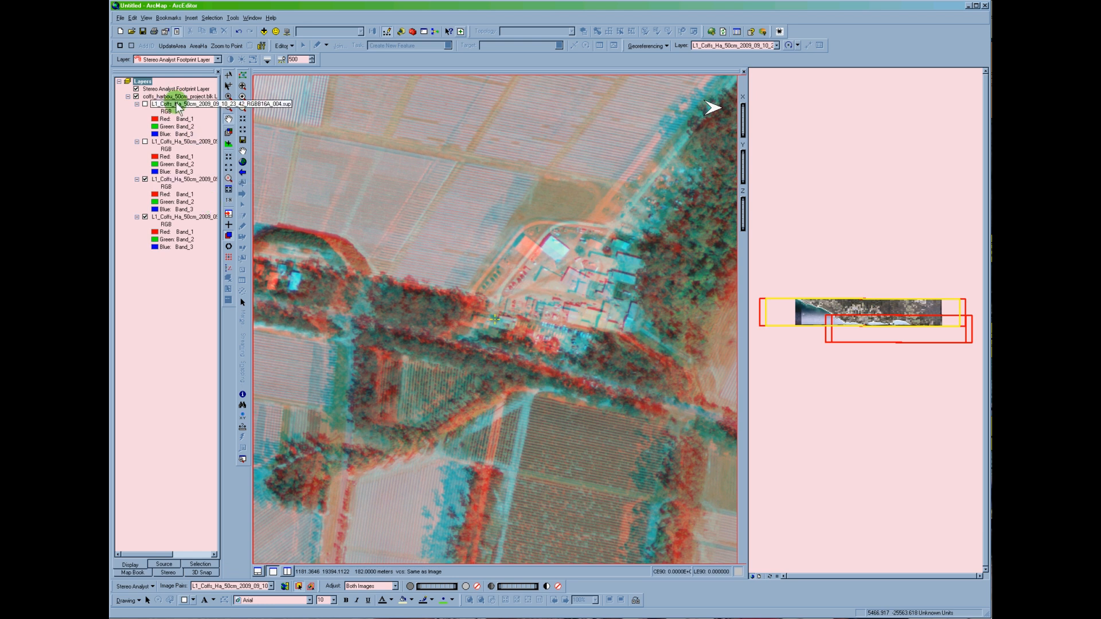
Step: Load Coffs_Harbou_50cm_Project.blk into a new photogrammetry import and examine its images' Online, Pyr, Int and Ext status
{"action": "left_click", "coordinate": [133, 587]}
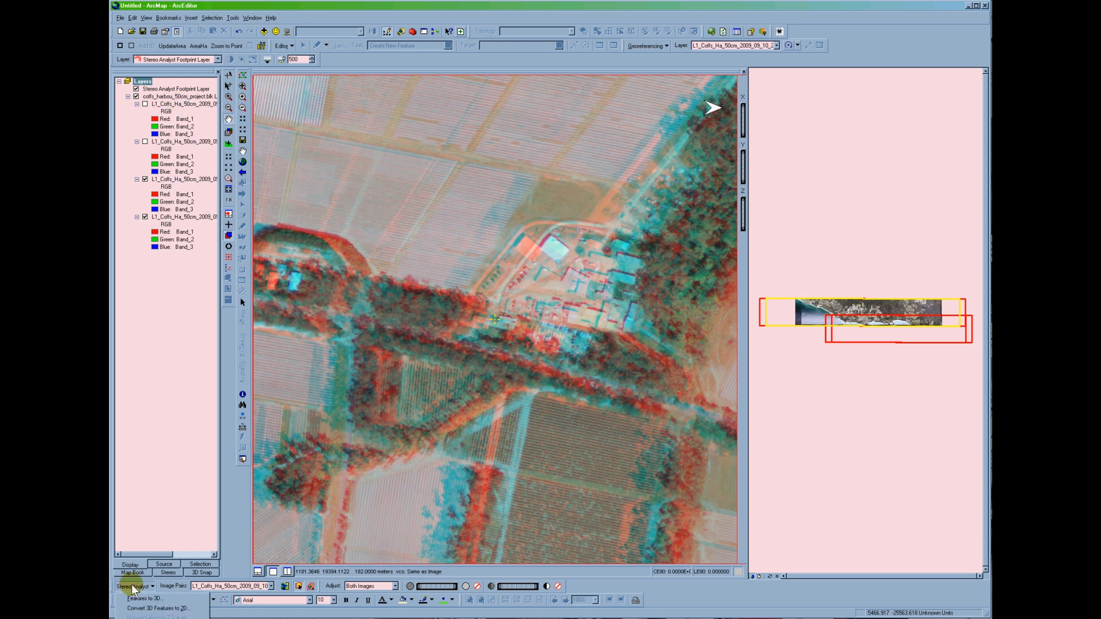
{"action": "left_click", "coordinate": [158, 618]}
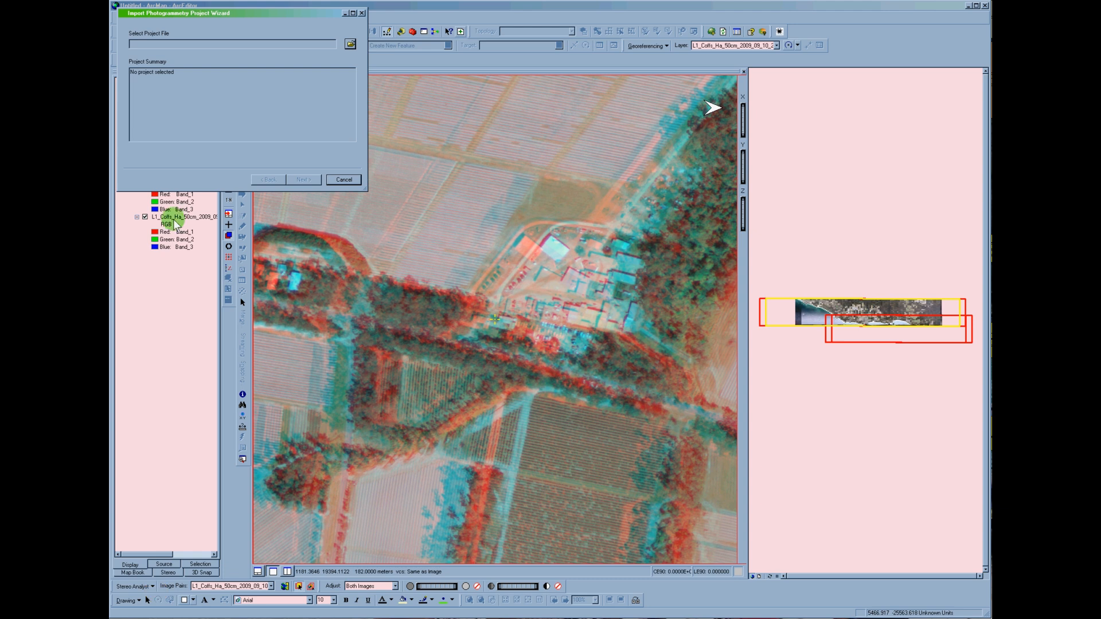
{"action": "left_click", "coordinate": [351, 44]}
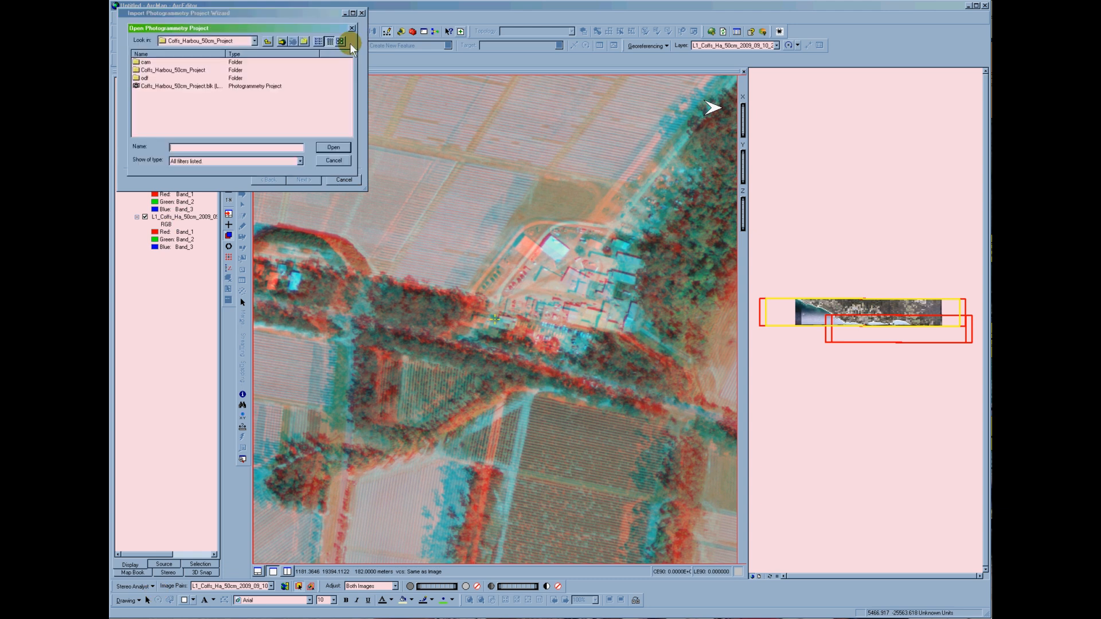
{"action": "left_click", "coordinate": [153, 87]}
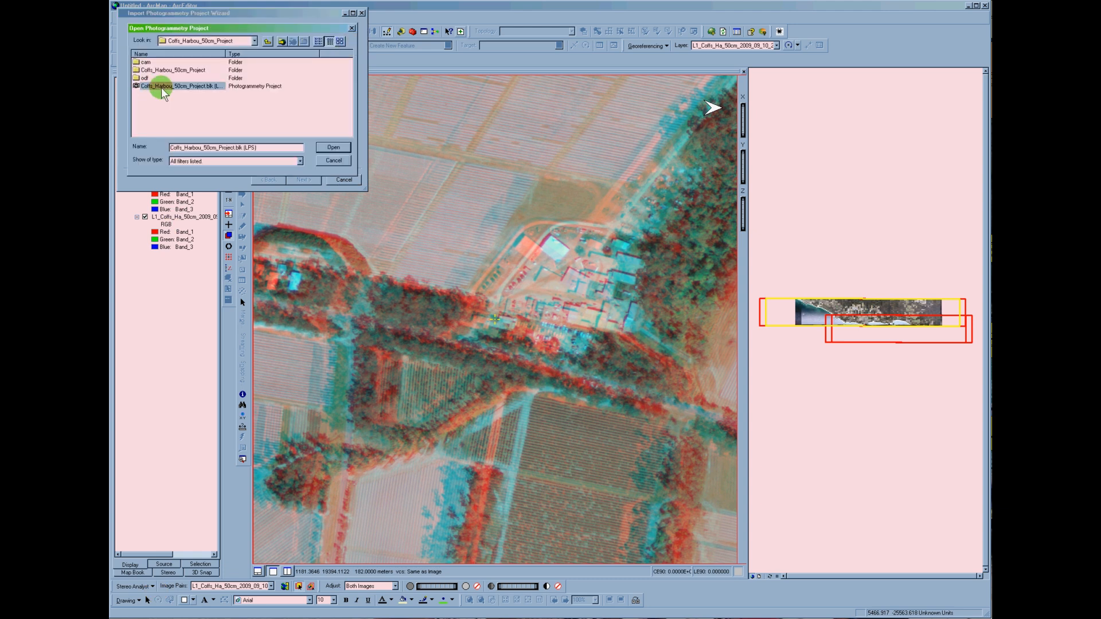
{"action": "left_click", "coordinate": [337, 147]}
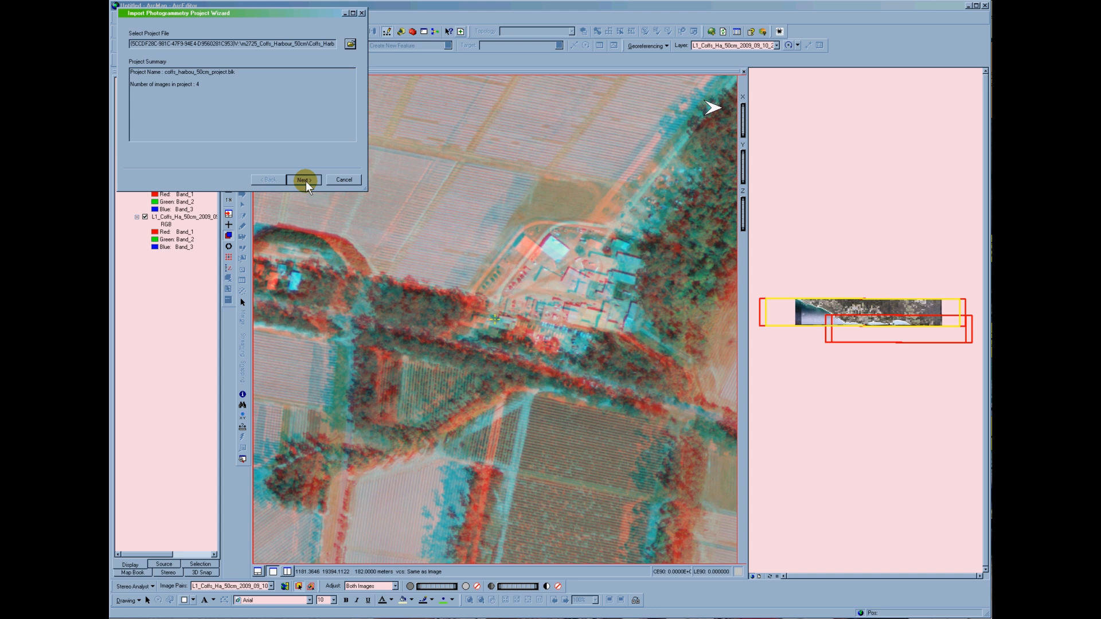
{"action": "left_click", "coordinate": [303, 179]}
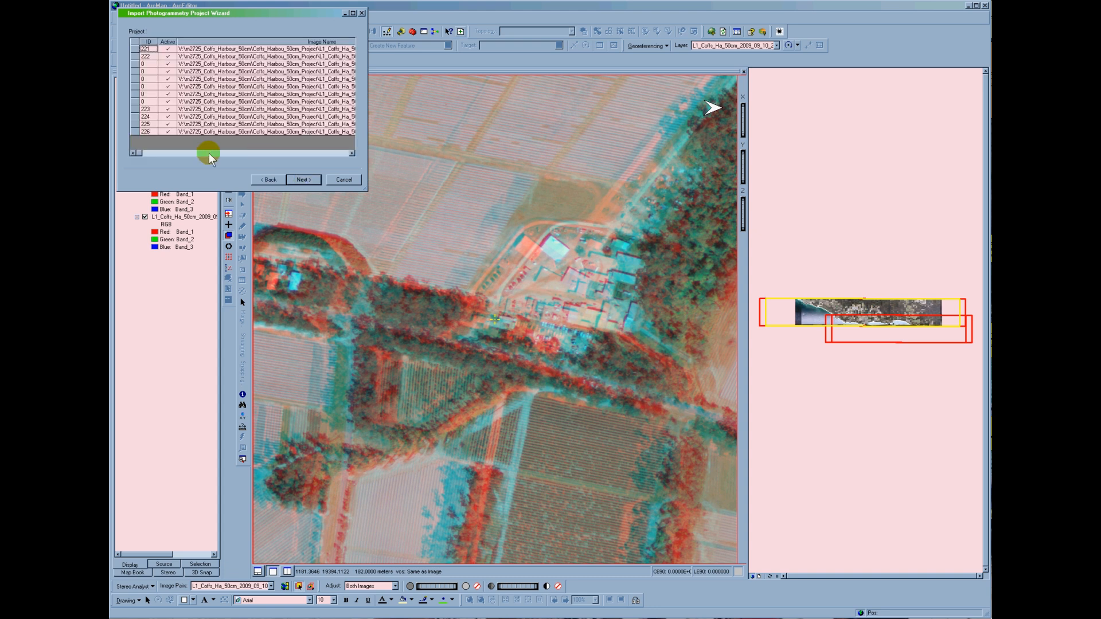
{"action": "left_click_drag", "start_coordinate": [219, 149], "coordinate": [353, 148]}
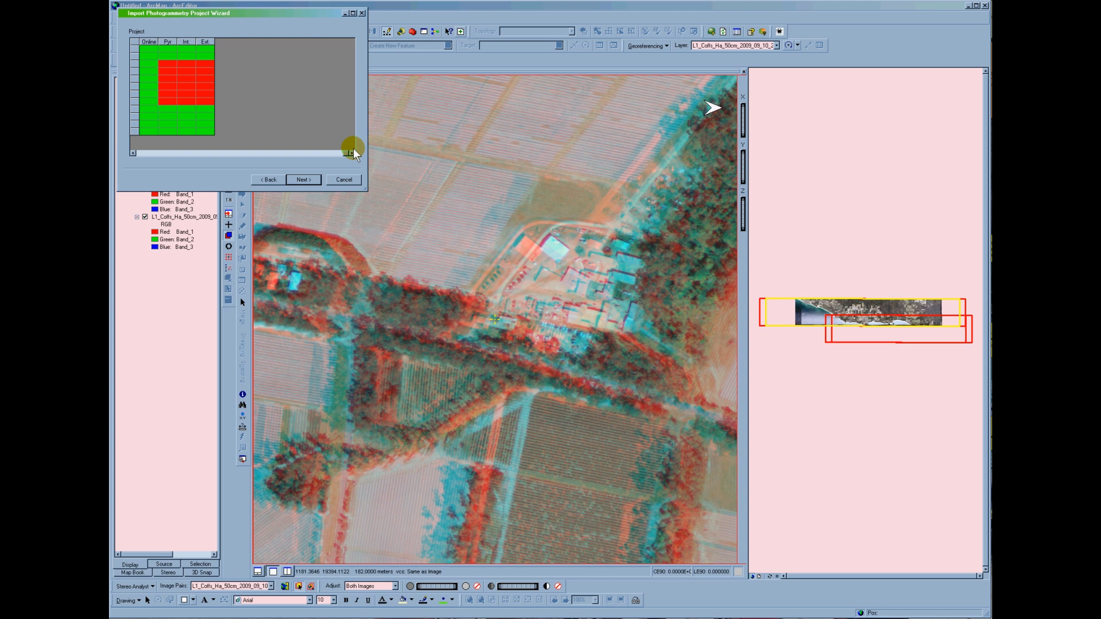
Step: Inspect the support file names and paths of an image flagged red, look up its Level 1 Image file, and cancel the import
{"action": "double_click", "coordinate": [189, 65]}
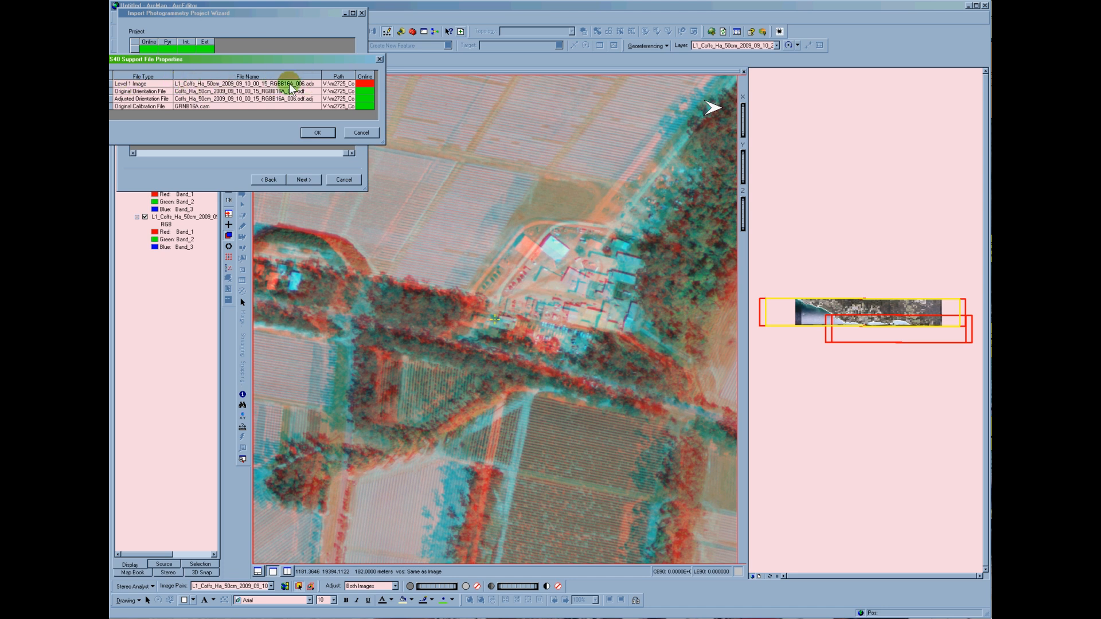
{"action": "left_click_drag", "start_coordinate": [320, 75], "coordinate": [351, 77]}
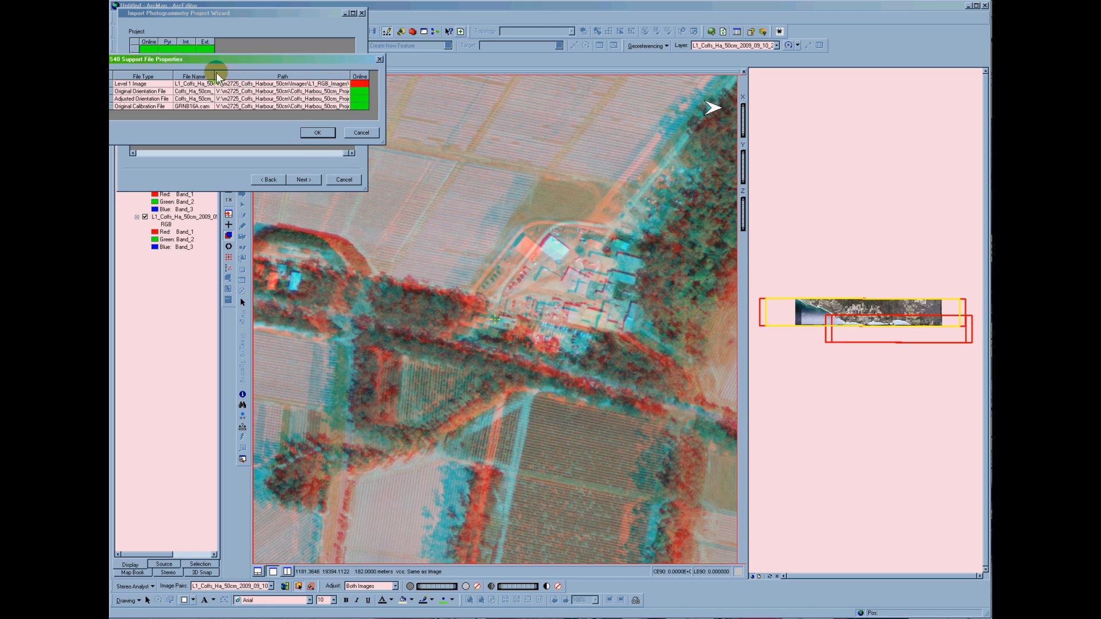
{"action": "left_click_drag", "start_coordinate": [383, 144], "coordinate": [681, 143]}
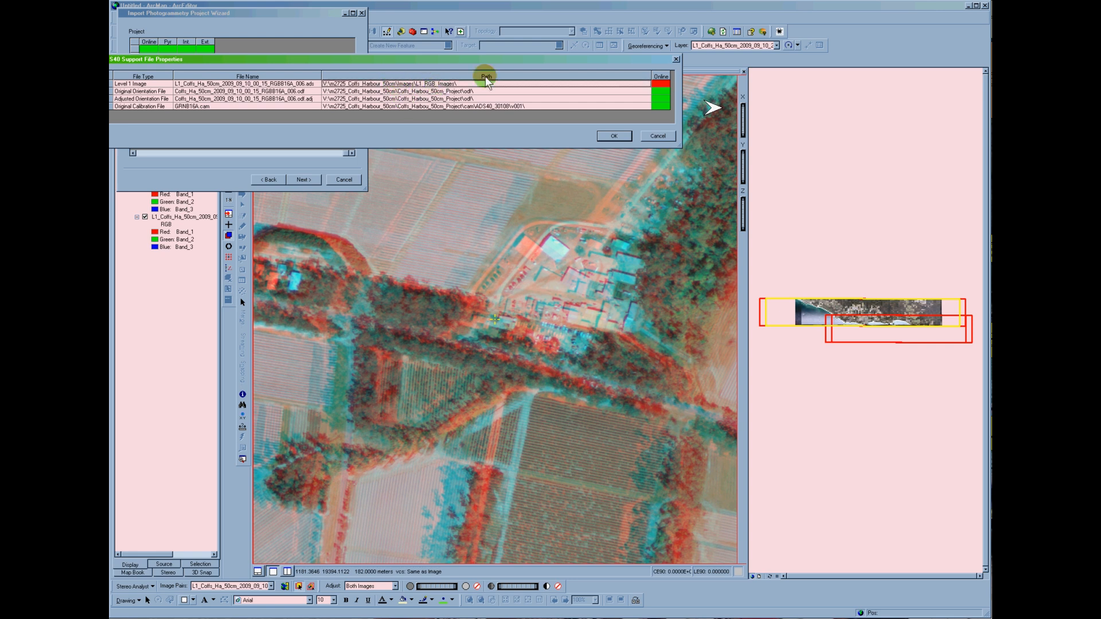
{"action": "left_click", "coordinate": [658, 83]}
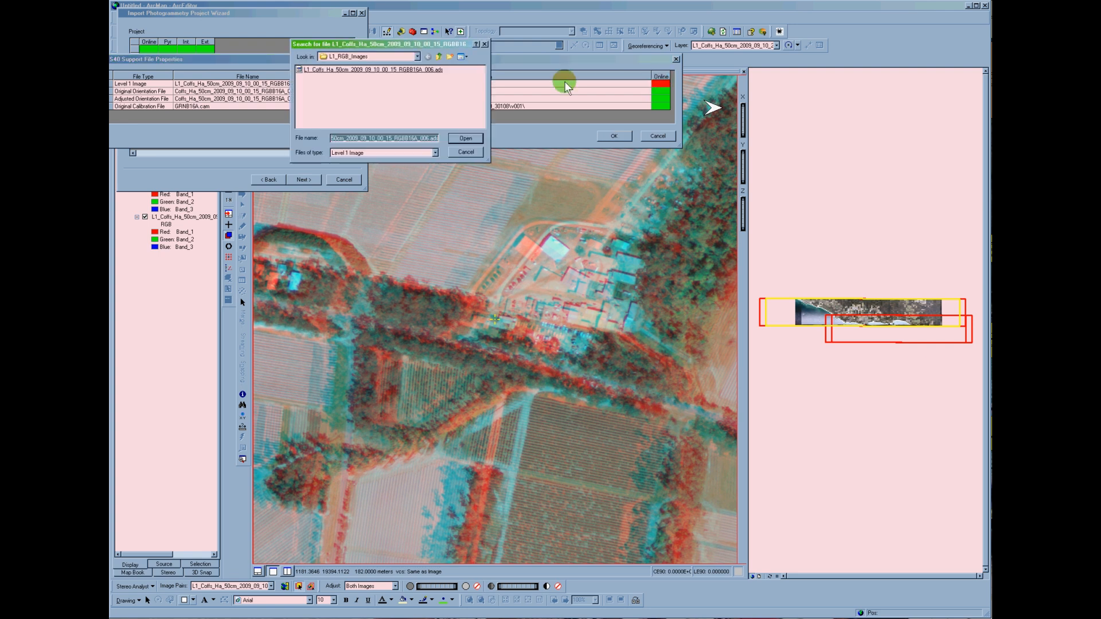
{"action": "left_click", "coordinate": [465, 152]}
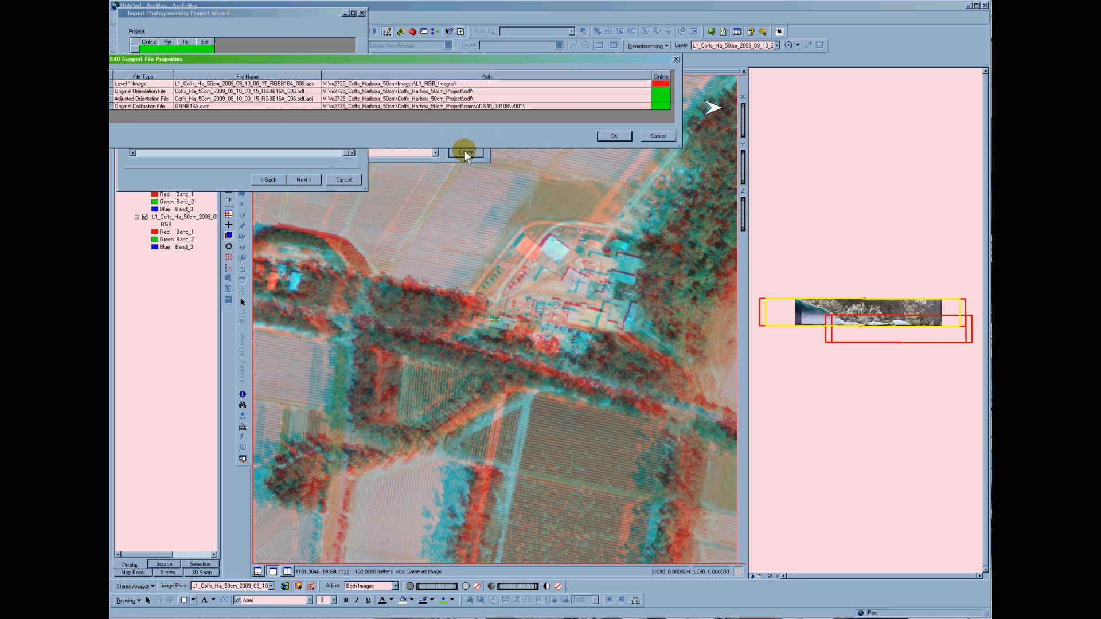
{"action": "left_click", "coordinate": [665, 137]}
{"action": "left_click", "coordinate": [346, 180]}
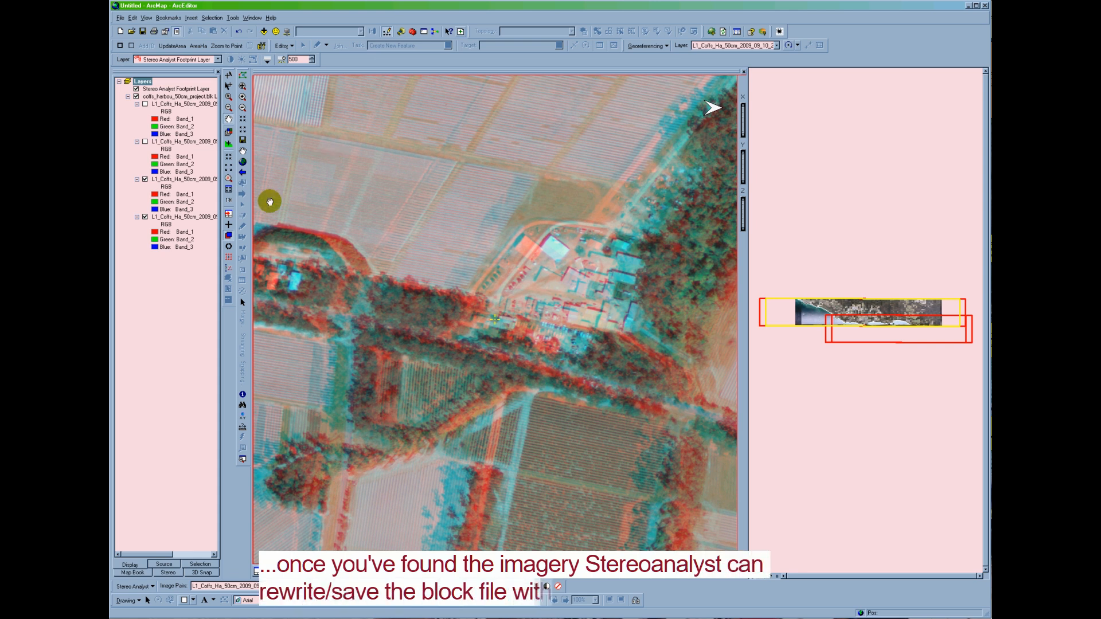
Step: Remove the four Coffs Harbour image layers and their empty project group layer from the map
{"action": "left_click", "coordinate": [172, 104]}
{"action": "left_click", "coordinate": [173, 180], "text": "shift"}
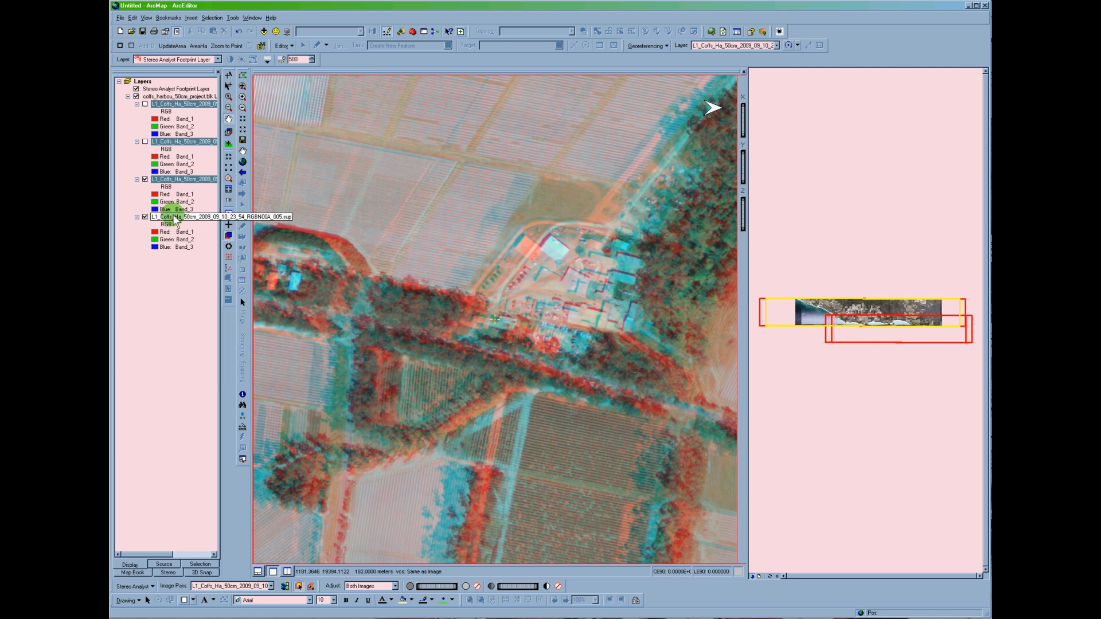
{"action": "right_click", "coordinate": [174, 218]}
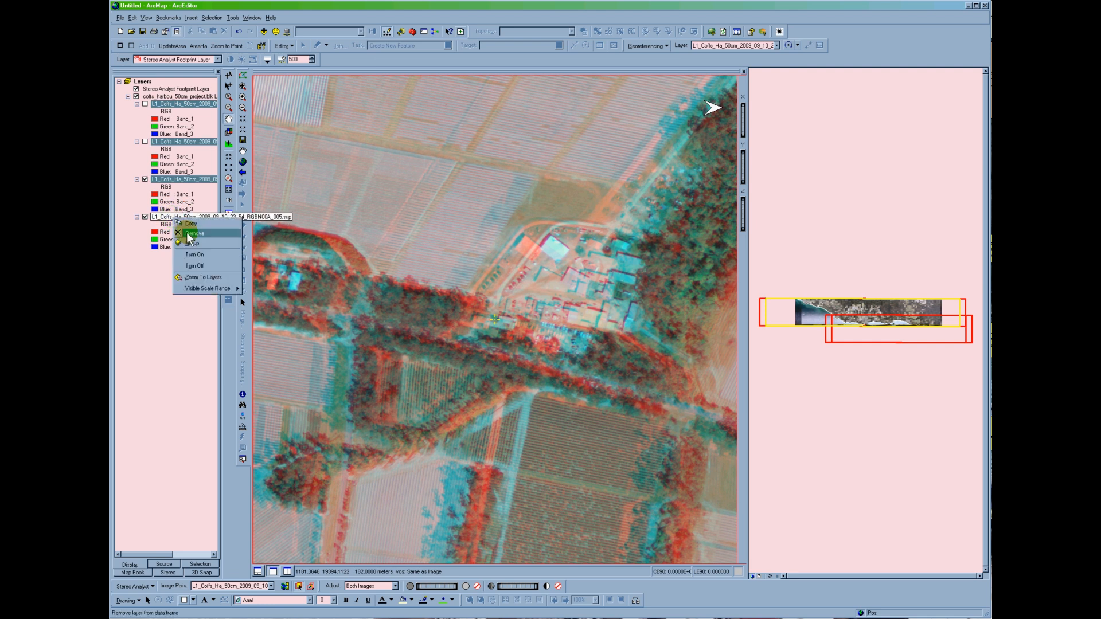
{"action": "left_click", "coordinate": [189, 234]}
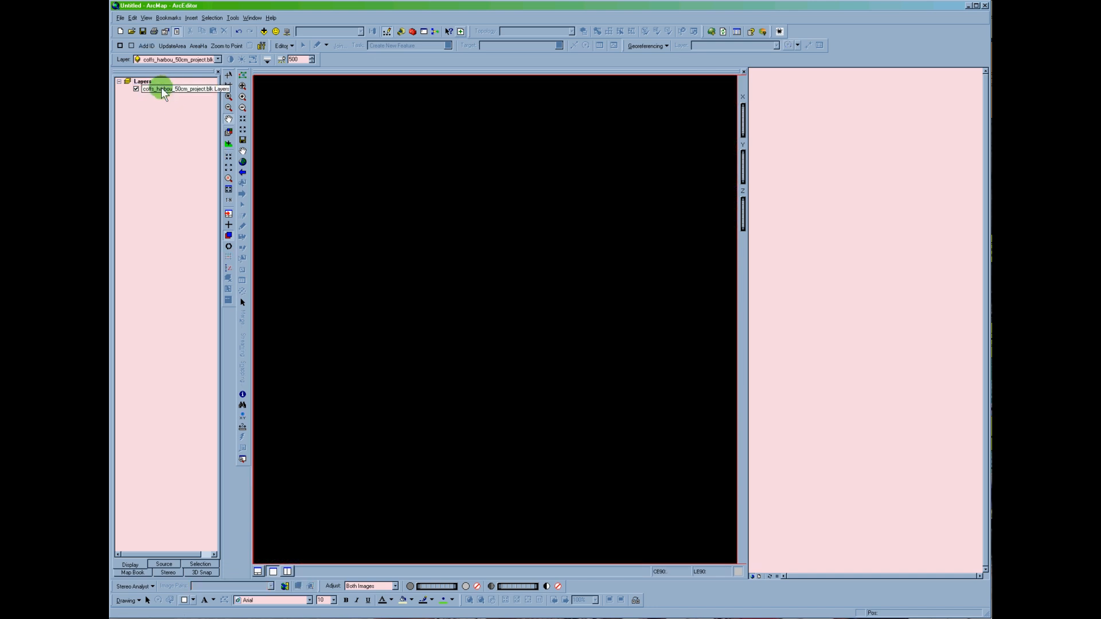
{"action": "right_click", "coordinate": [162, 90]}
{"action": "left_click", "coordinate": [184, 136]}
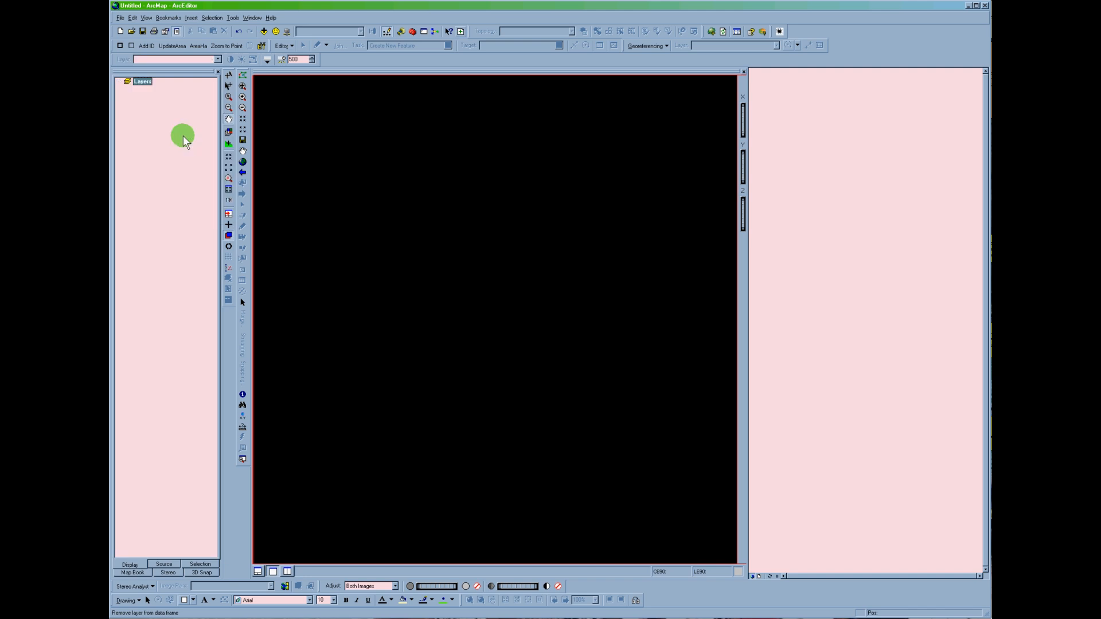
Step: Start adding data to the map, widen the file name column, and browse to Coffs_Harbou_50cm_Project inside the m2725_Coffs_Harbour_50cm folder
{"action": "left_click", "coordinate": [263, 31]}
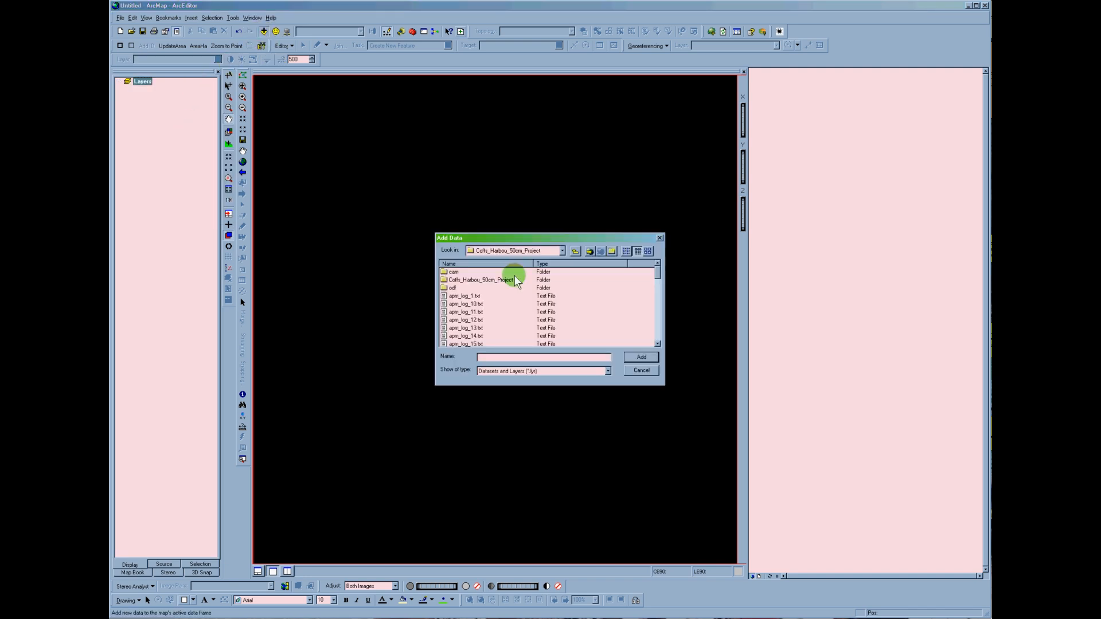
{"action": "left_click_drag", "start_coordinate": [533, 264], "coordinate": [586, 267]}
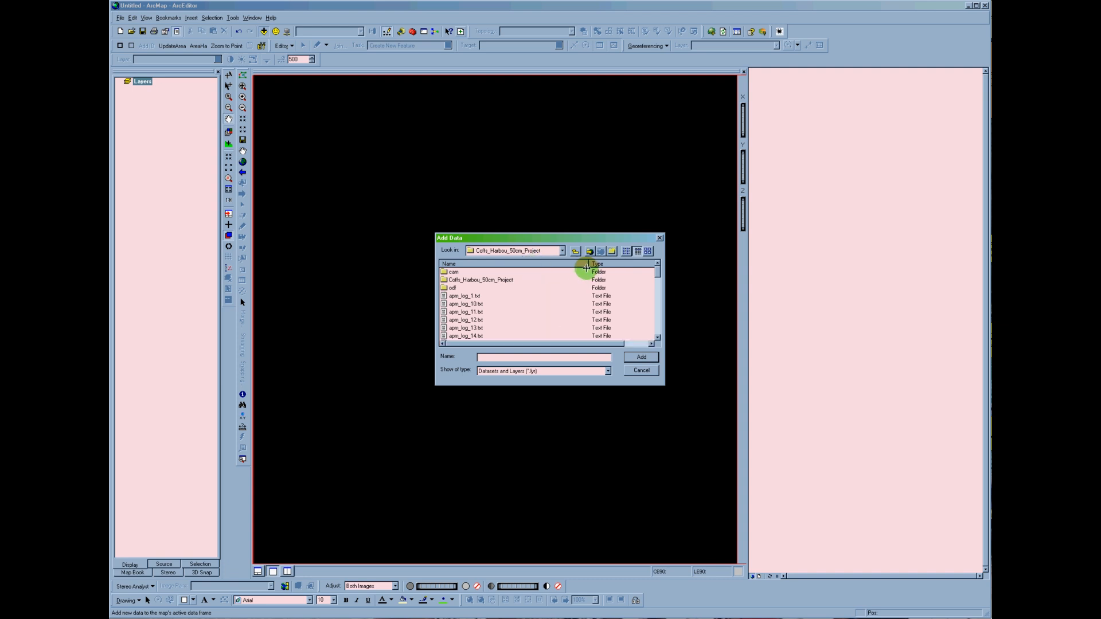
{"action": "left_click", "coordinate": [575, 251]}
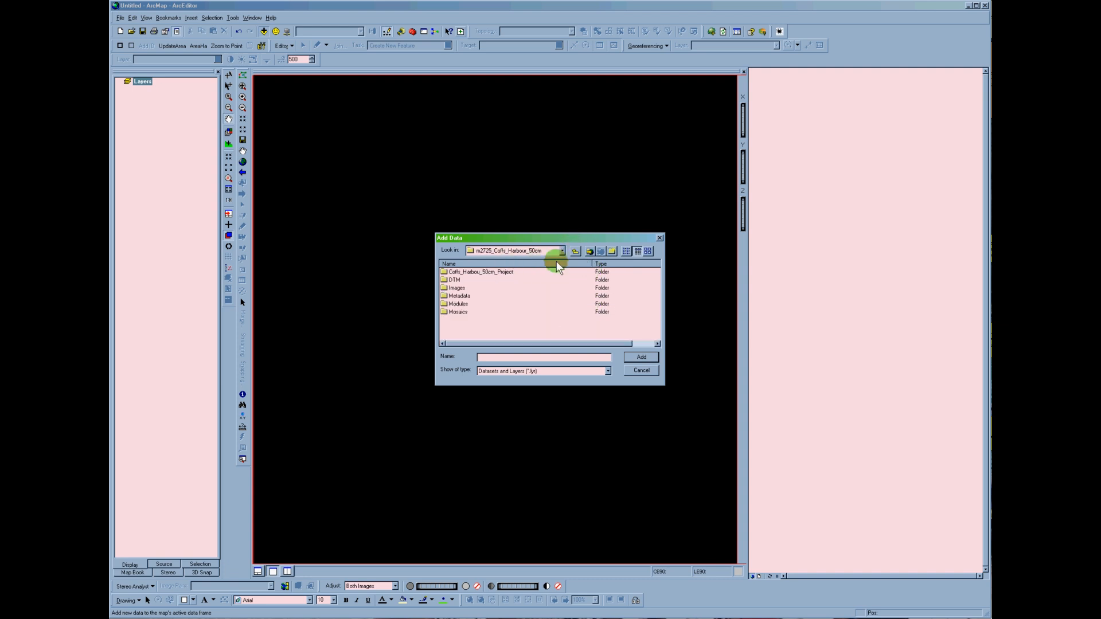
{"action": "left_click", "coordinate": [575, 251]}
{"action": "left_click", "coordinate": [476, 312]}
{"action": "double_click", "coordinate": [476, 312]}
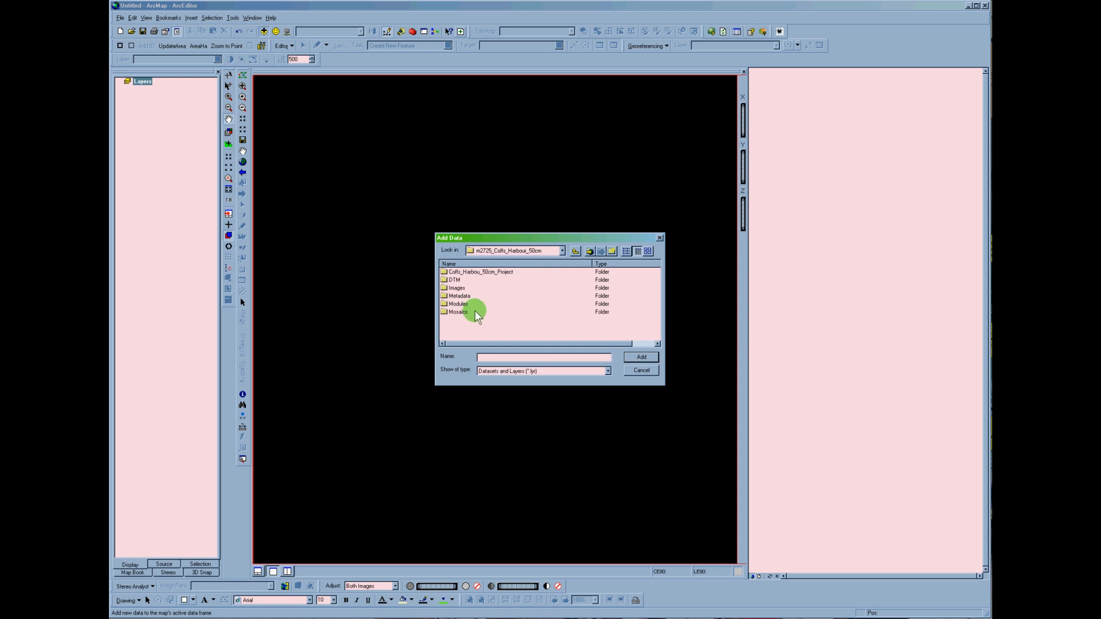
{"action": "double_click", "coordinate": [476, 273]}
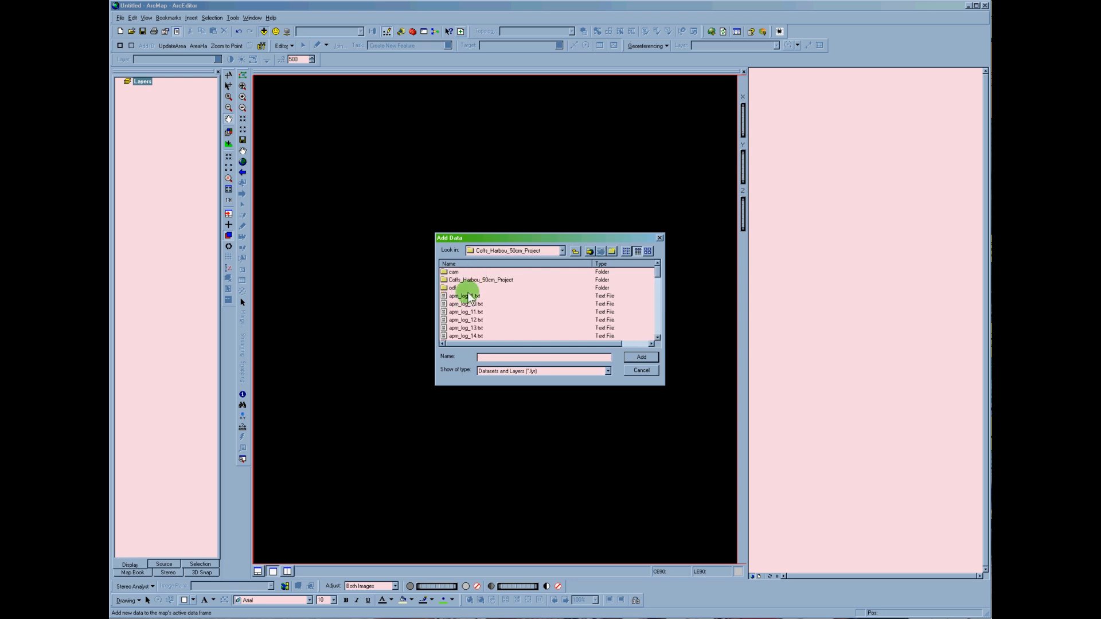
Step: Add the four L1_Coffs_Ha .sup images 23_42 numbered 004 and 23_54 numbered 005, RGBB16A and RGBN00A, to the map
{"action": "left_click_drag", "start_coordinate": [659, 273], "coordinate": [657, 301]}
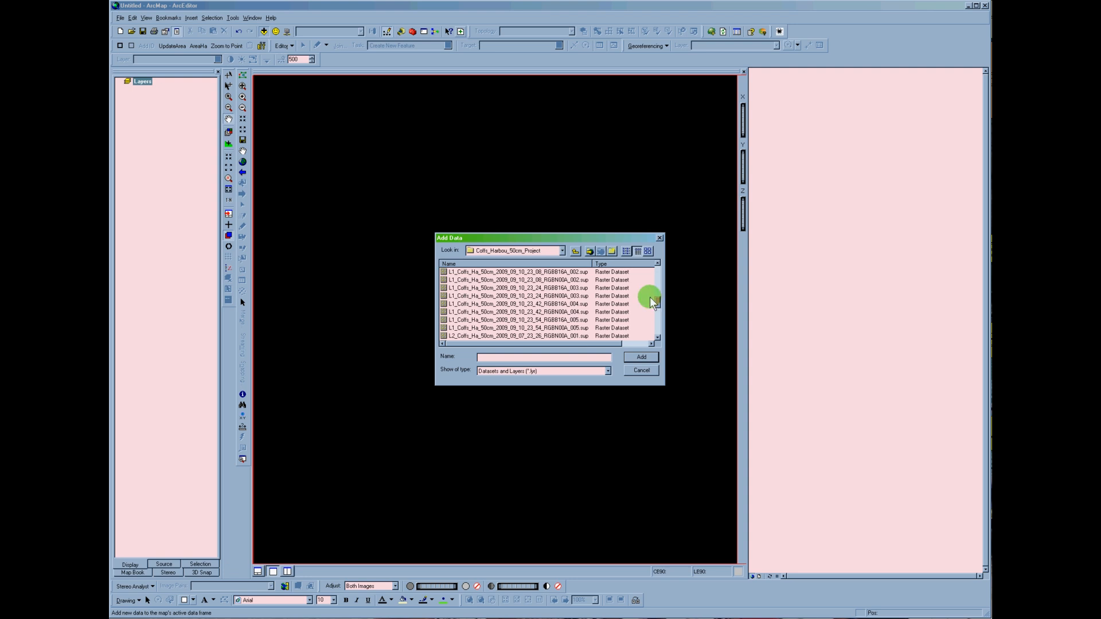
{"action": "left_click", "coordinate": [579, 305]}
{"action": "key", "text": "shift+Down"}
{"action": "key", "text": "shift+Down"}
{"action": "key", "text": "shift+Down"}
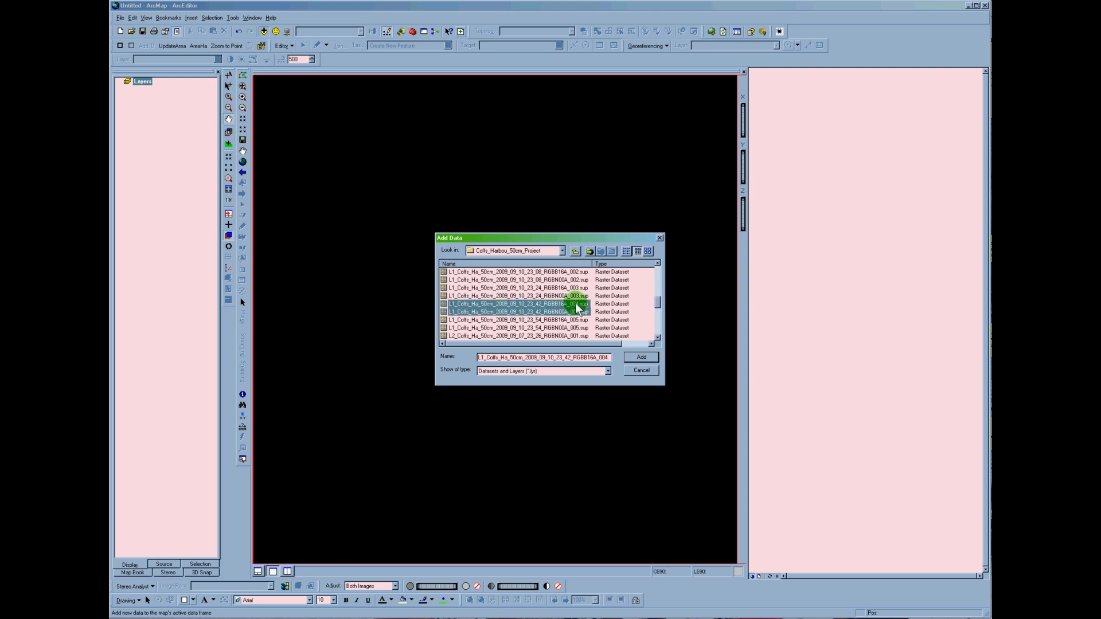
{"action": "left_click", "coordinate": [642, 358]}
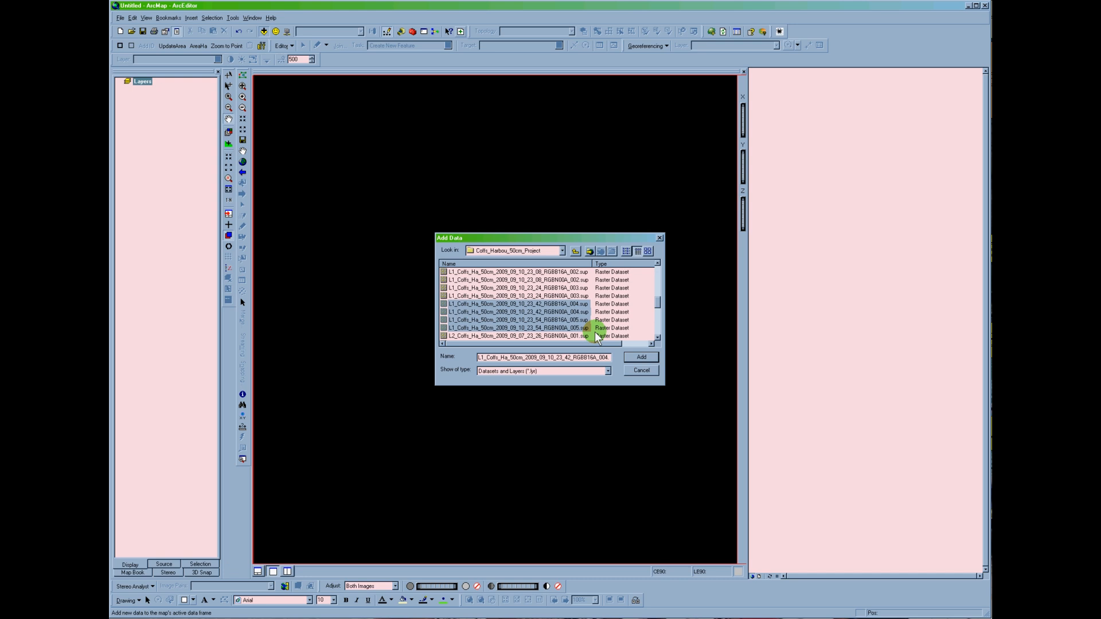
{"action": "key", "text": "Return"}
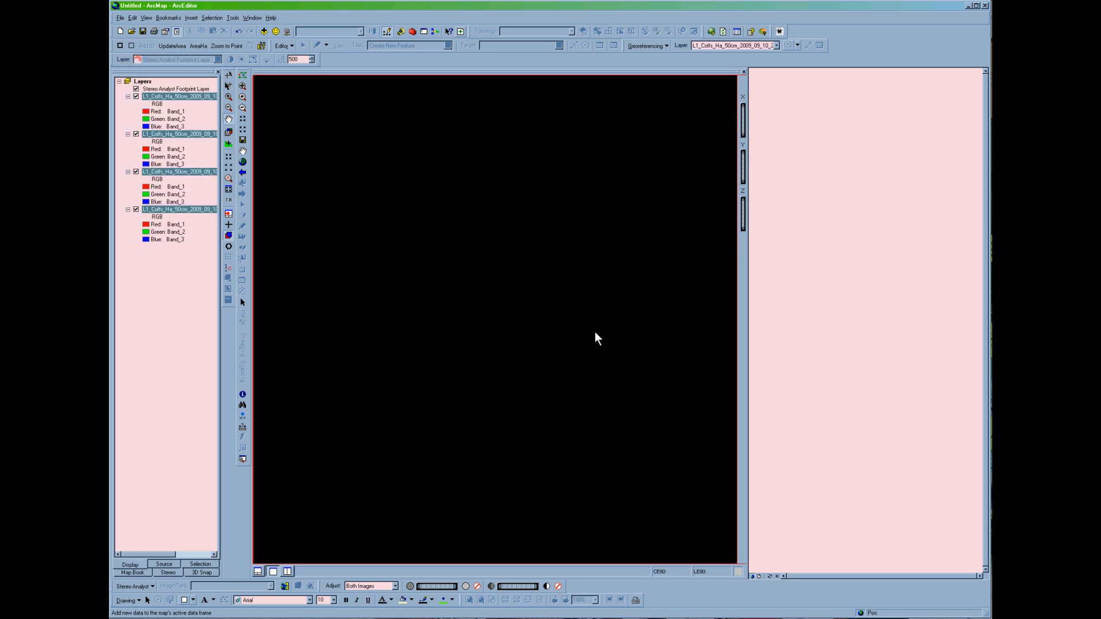